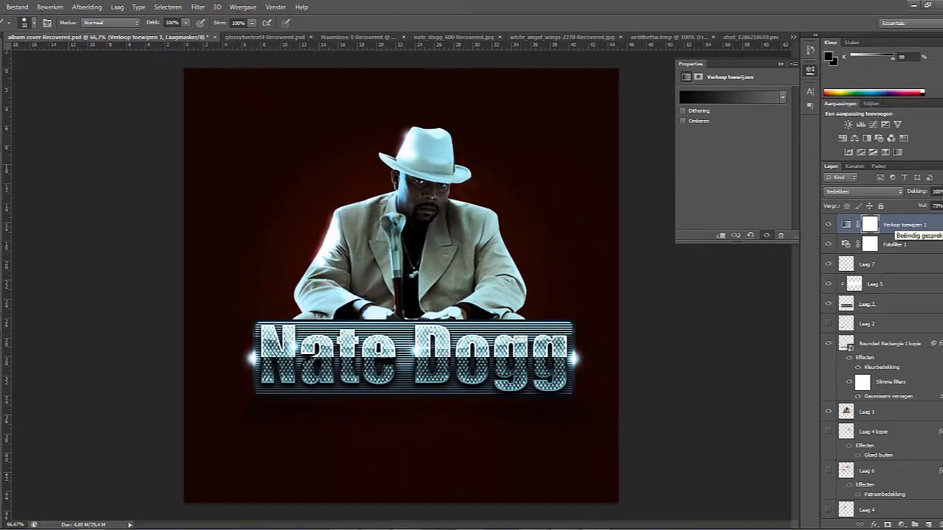
Zoom in to 100% and 200% on the cover lettering, then back out to the whole banner
{"action": "key", "text": "z"}
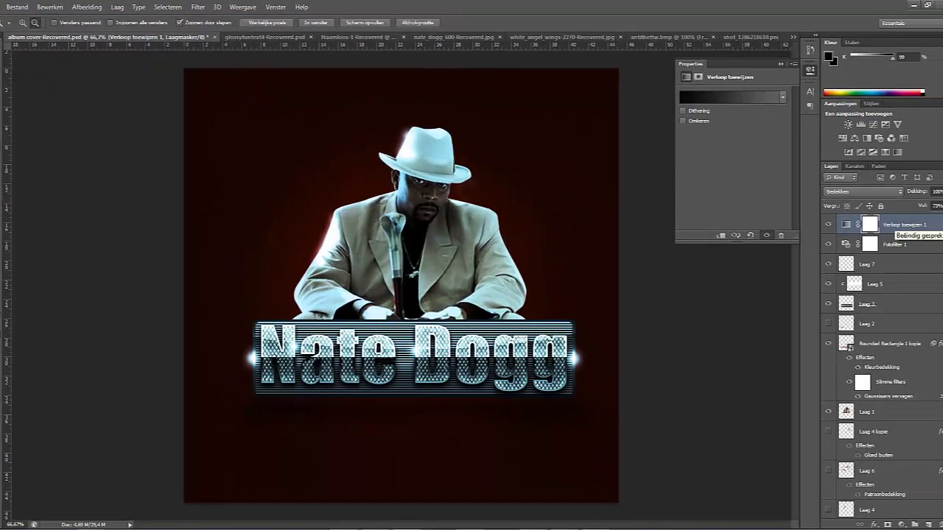
{"action": "left_click", "coordinate": [23, 23]}
{"action": "left_click", "coordinate": [447, 296]}
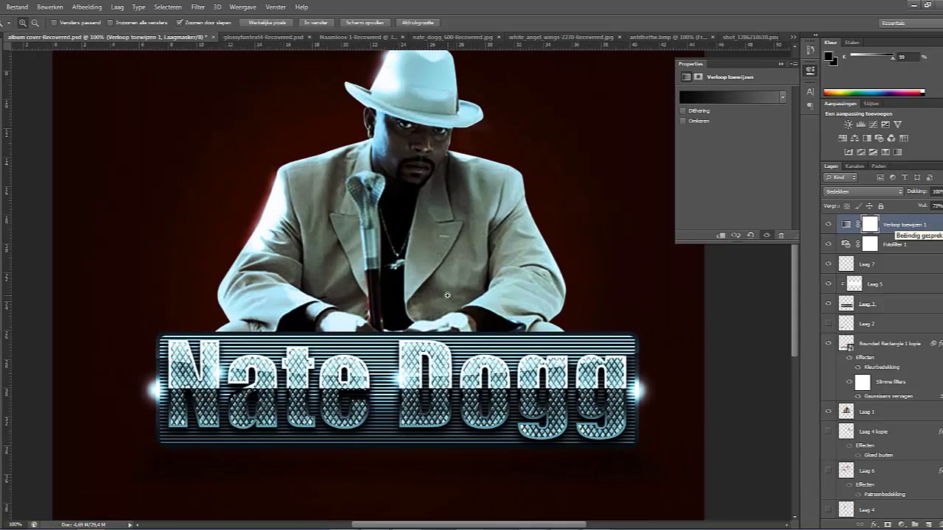
{"action": "scroll", "coordinate": [447, 296], "scroll_direction": "down", "scroll_amount": 1}
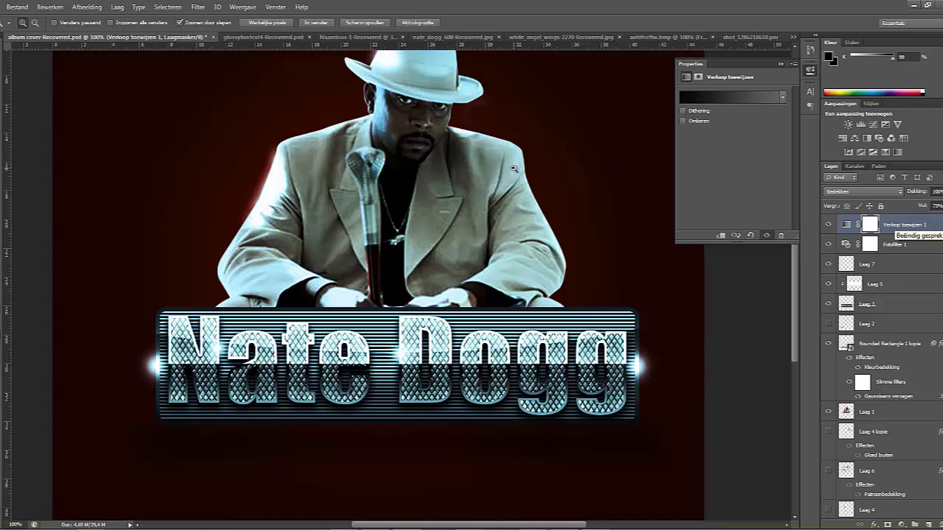
{"action": "scroll", "coordinate": [382, 265], "scroll_direction": "down", "scroll_amount": 1}
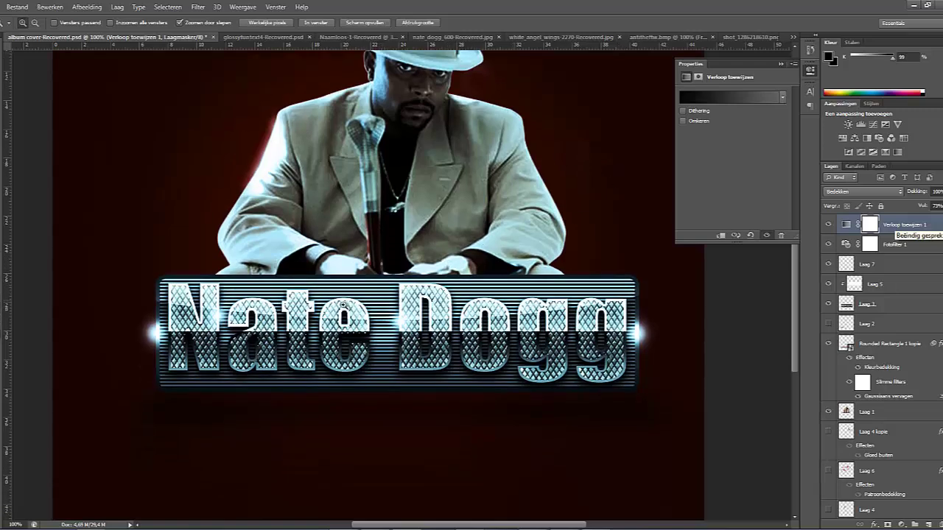
{"action": "left_click", "coordinate": [344, 303]}
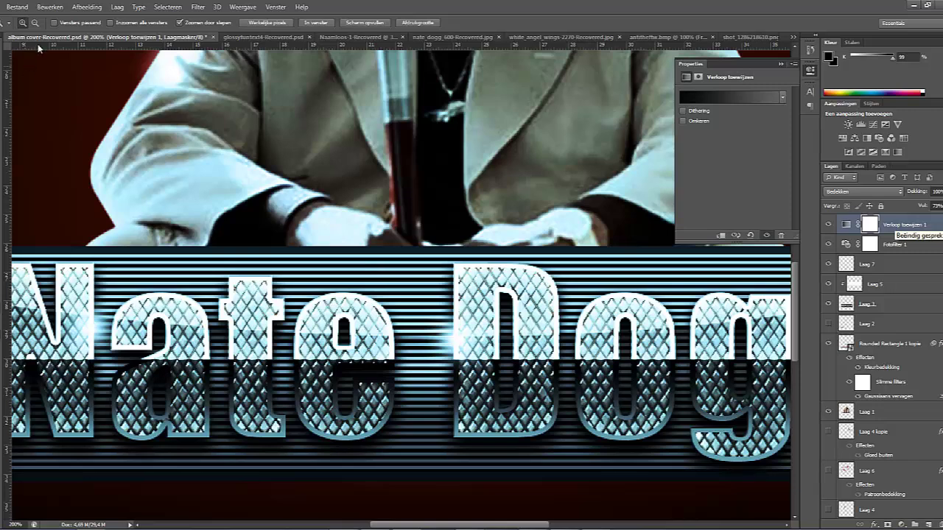
{"action": "left_click", "coordinate": [69, 206], "text": "alt"}
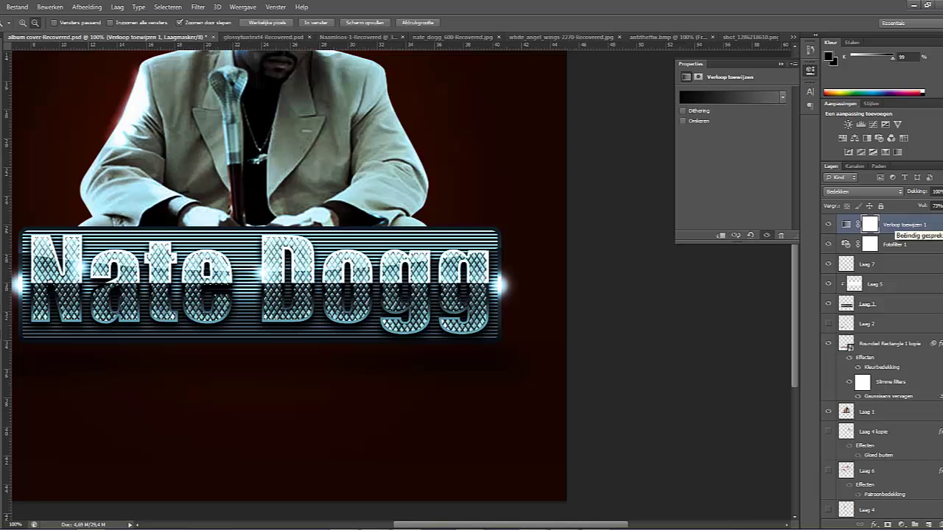
{"action": "left_click_drag", "start_coordinate": [483, 527], "coordinate": [444, 527]}
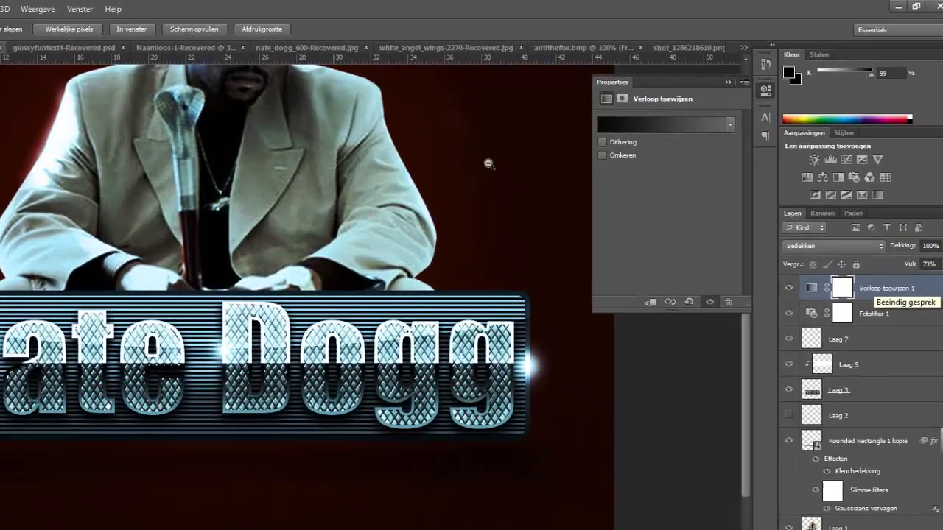
Create a new 1280 × 1280 px document at 200 pixels/inch
{"action": "right_click", "coordinate": [733, 49]}
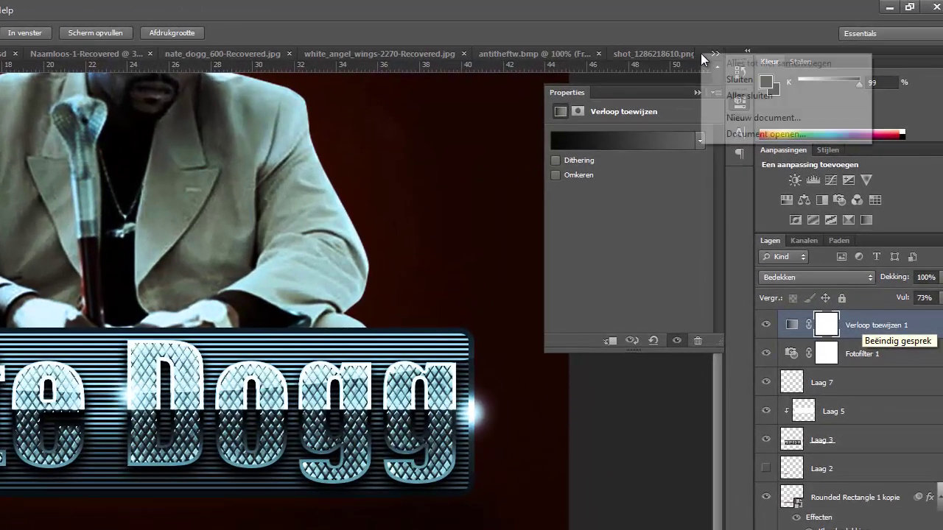
{"action": "left_click", "coordinate": [729, 118]}
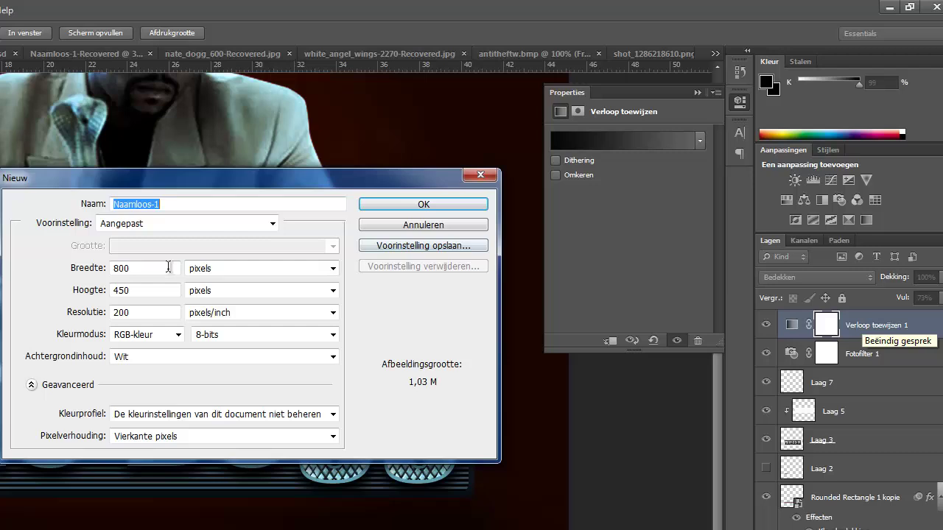
{"action": "double_click", "coordinate": [162, 269]}
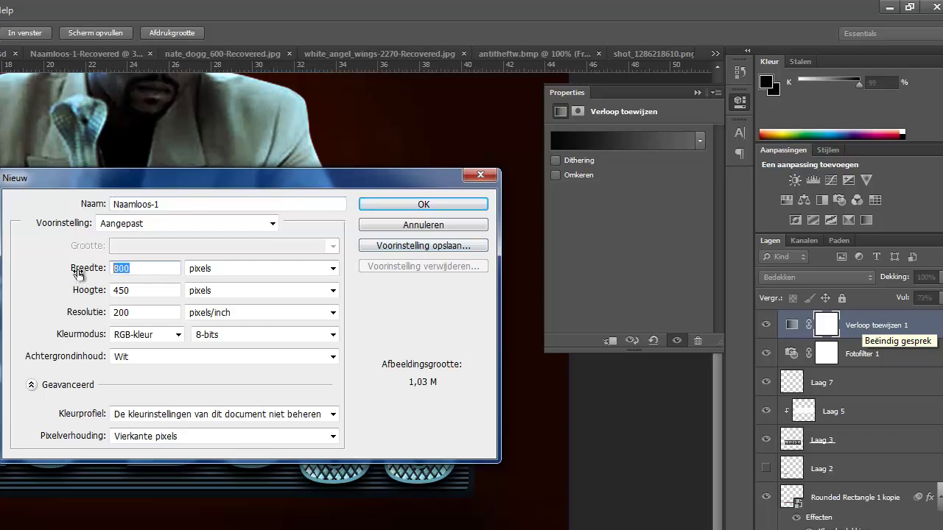
{"action": "type", "text": "1280"}
{"action": "key", "text": "Tab"}
{"action": "key", "text": "Tab"}
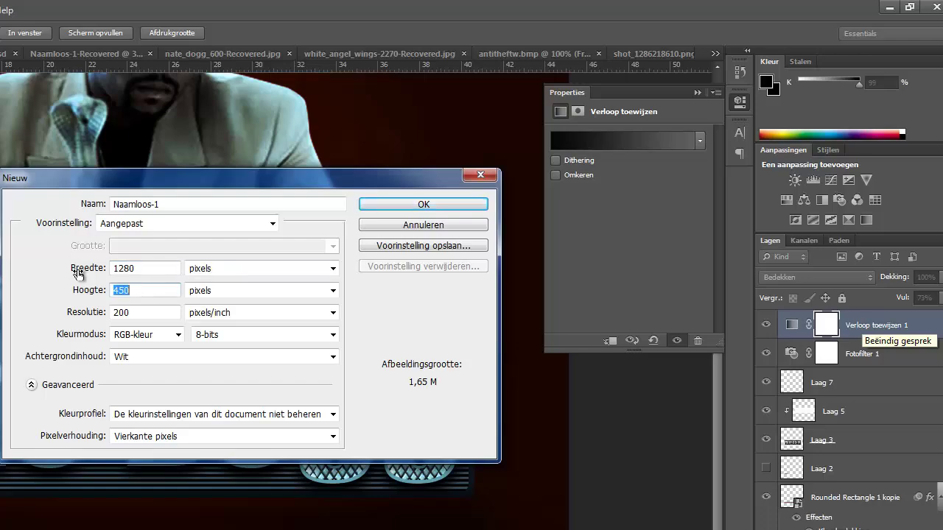
{"action": "type", "text": "1280"}
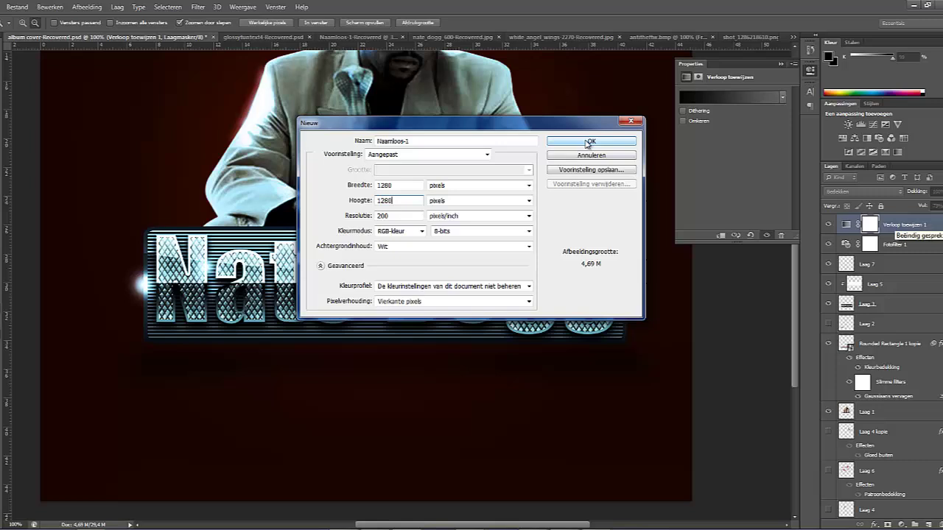
{"action": "left_click", "coordinate": [423, 204]}
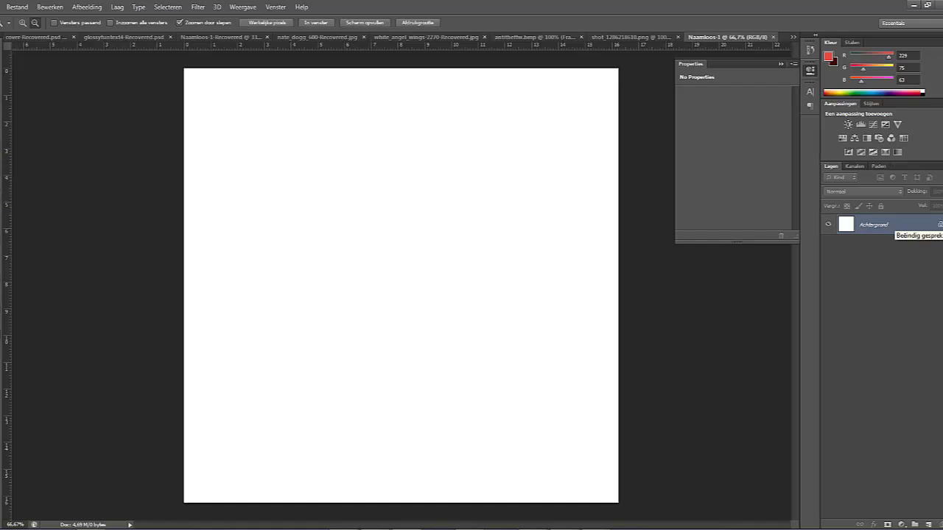
Draw a wide red rounded rectangle, about 9.75 × 2.25 cm, across the canvas middle
{"action": "right_click", "coordinate": [0, 285]}
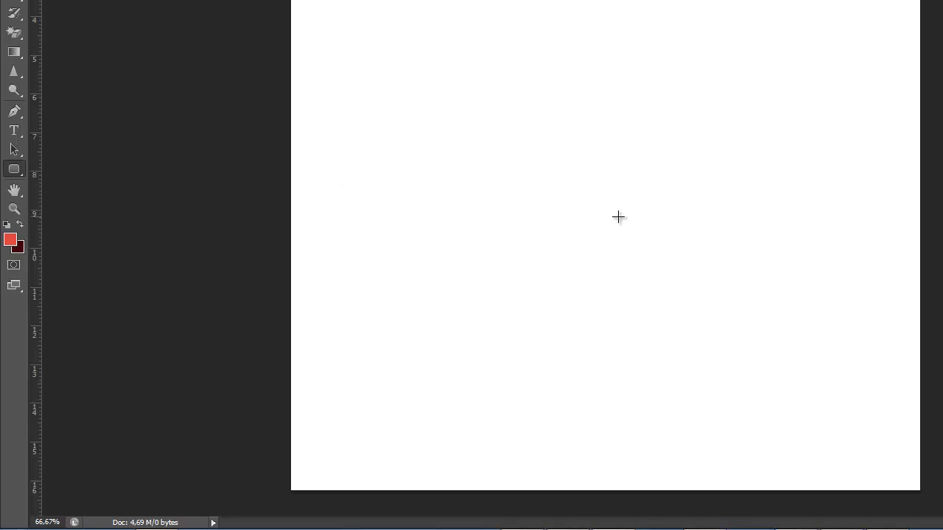
{"action": "key", "text": "ctrl+shift+alt+n"}
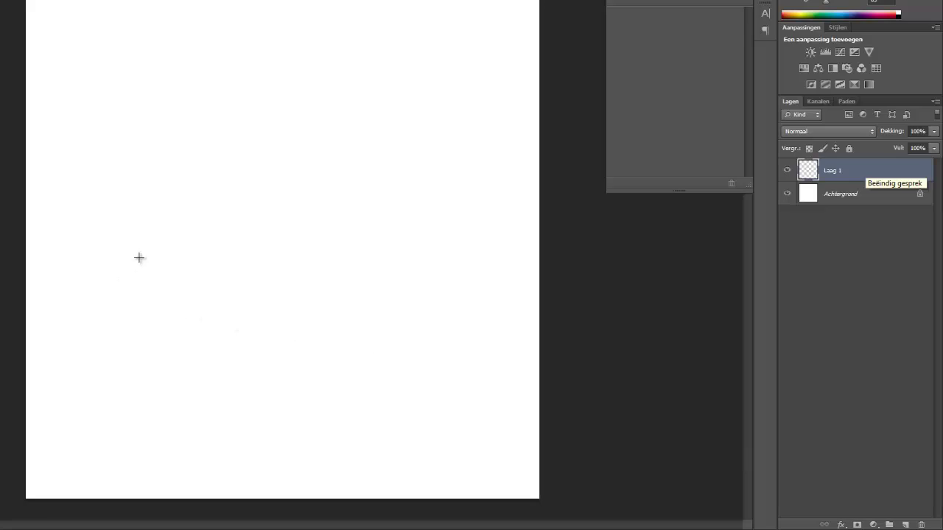
{"action": "left_click_drag", "start_coordinate": [136, 251], "coordinate": [433, 319]}
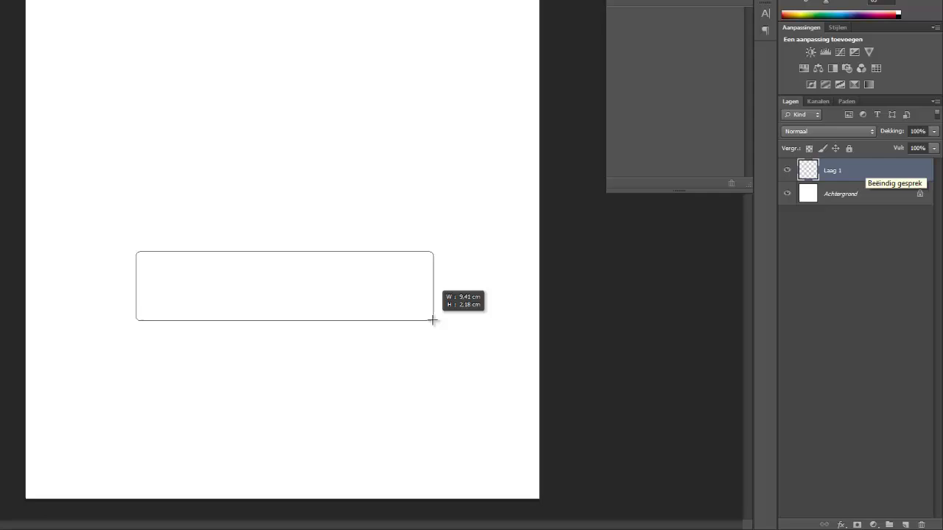
{"action": "left_click_drag", "start_coordinate": [434, 321], "coordinate": [443, 322]}
{"action": "right_click", "coordinate": [444, 321]}
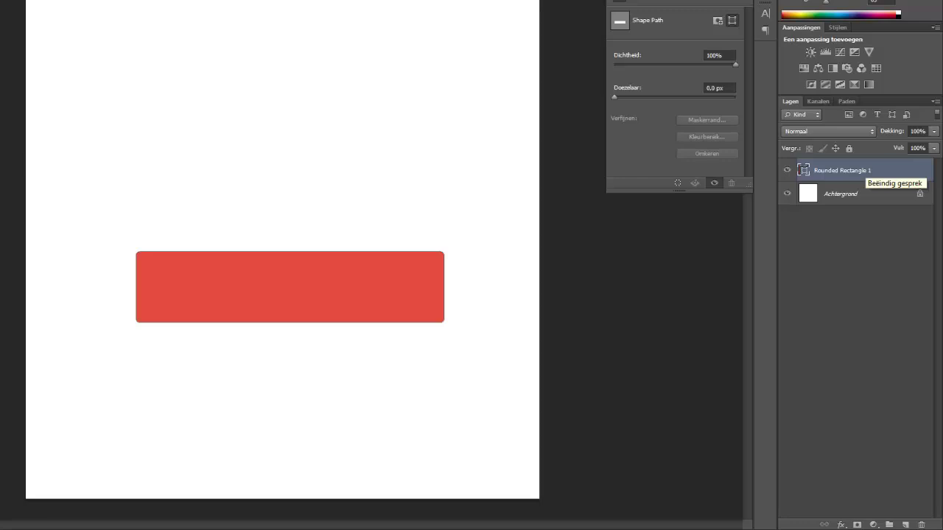
Add a pattern overlay using the grid pattern from the Artistieke oppervlakken library
{"action": "double_click", "coordinate": [892, 174]}
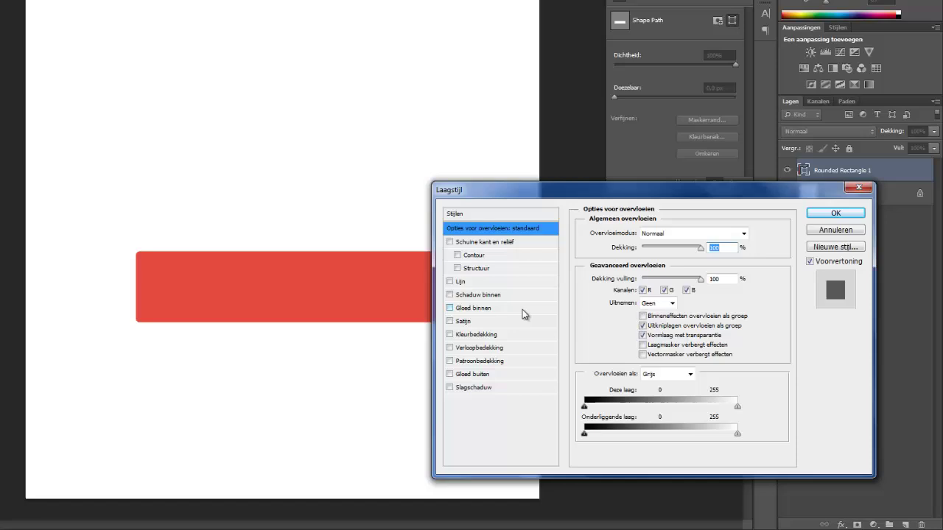
{"action": "left_click", "coordinate": [449, 361]}
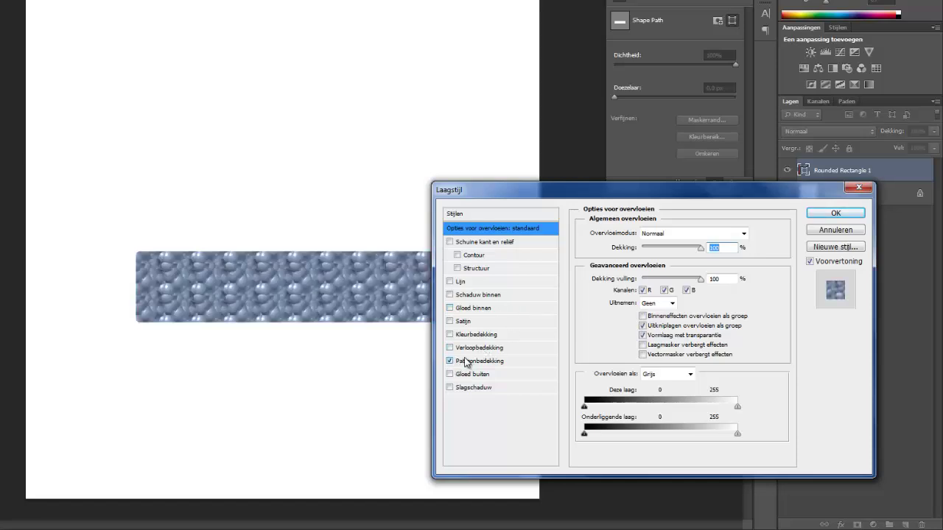
{"action": "left_click", "coordinate": [466, 361]}
{"action": "left_click", "coordinate": [675, 275]}
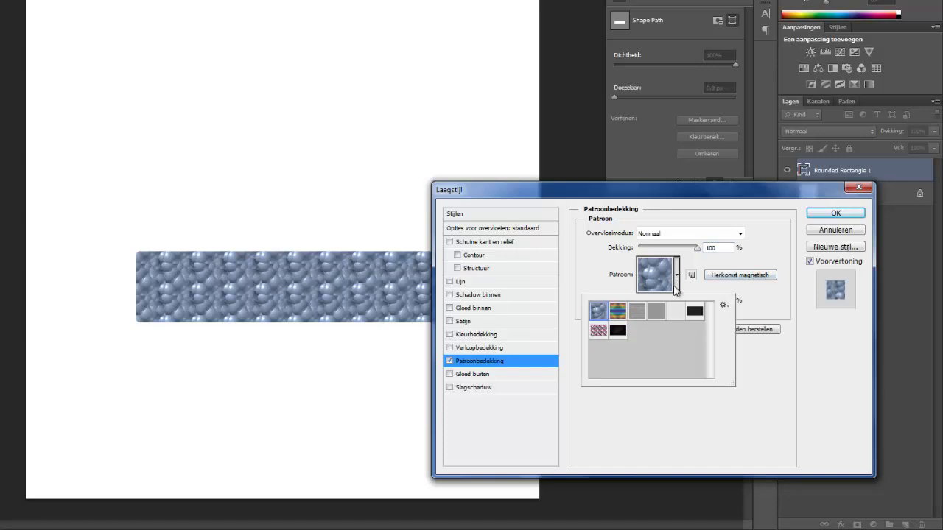
{"action": "left_click", "coordinate": [722, 307]}
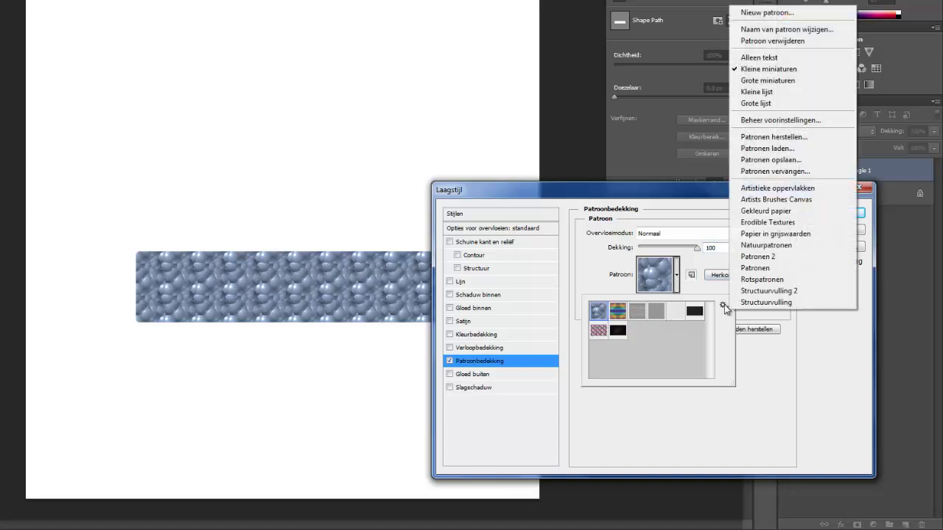
{"action": "left_click", "coordinate": [795, 187]}
{"action": "left_click", "coordinate": [337, 142]}
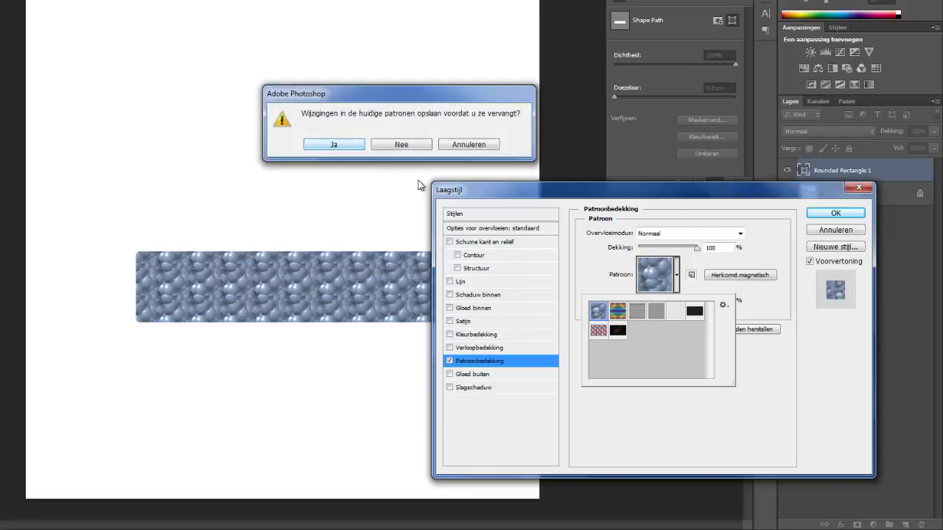
{"action": "left_click", "coordinate": [359, 147]}
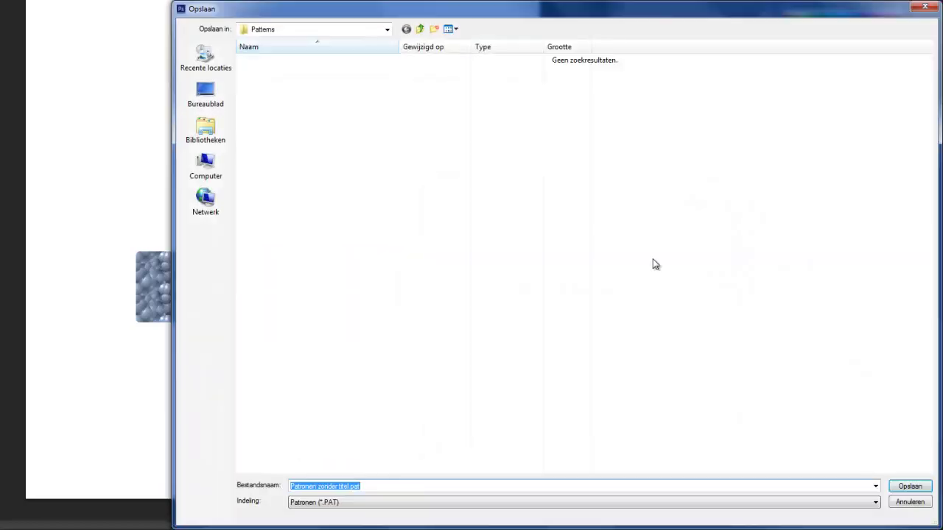
{"action": "left_click", "coordinate": [907, 500]}
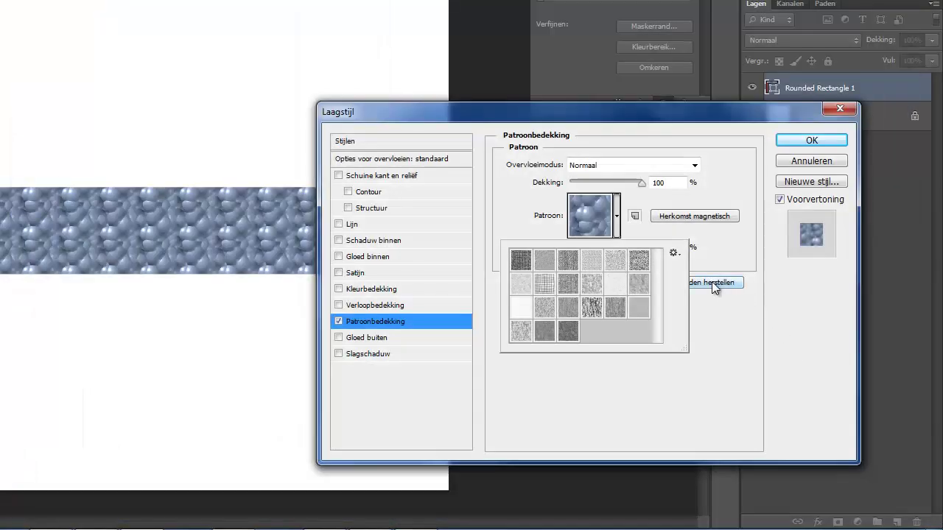
{"action": "left_click", "coordinate": [542, 291]}
Load the Basic_Elements_by_peter_plastic.pat file and apply its black stripe pattern
{"action": "left_click", "coordinate": [673, 253]}
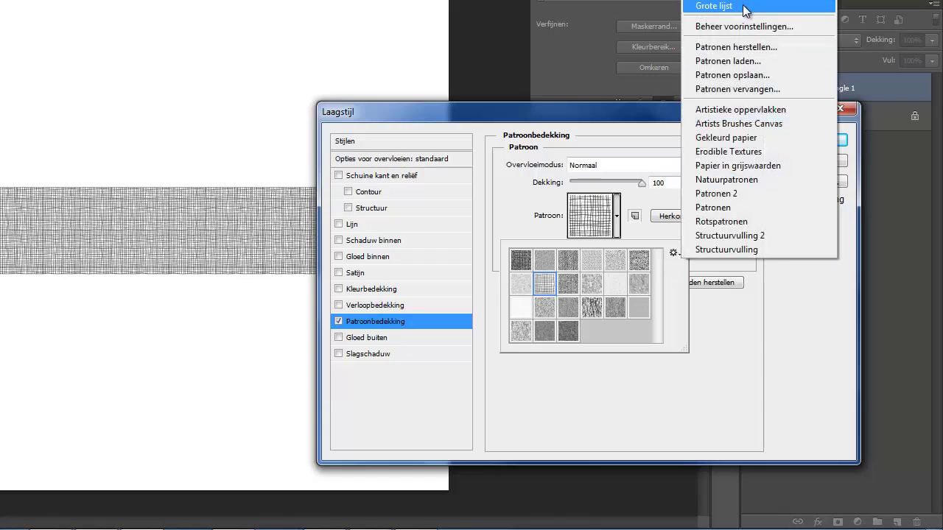
{"action": "left_click", "coordinate": [728, 60]}
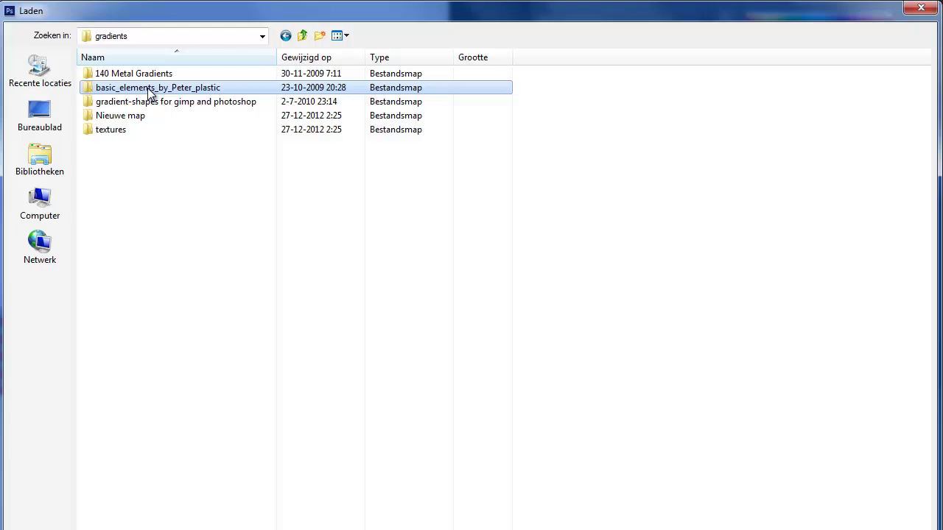
{"action": "double_click", "coordinate": [150, 88]}
{"action": "left_click", "coordinate": [151, 73]}
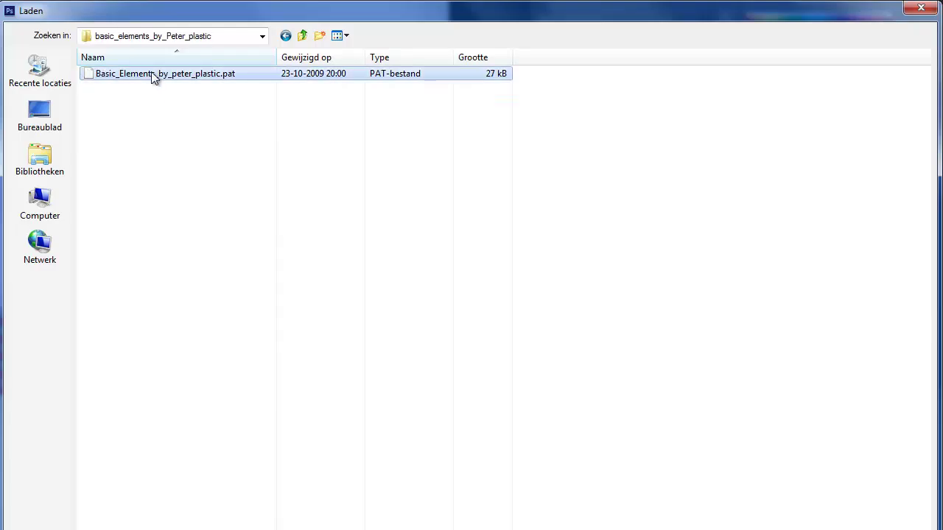
{"action": "double_click", "coordinate": [151, 73]}
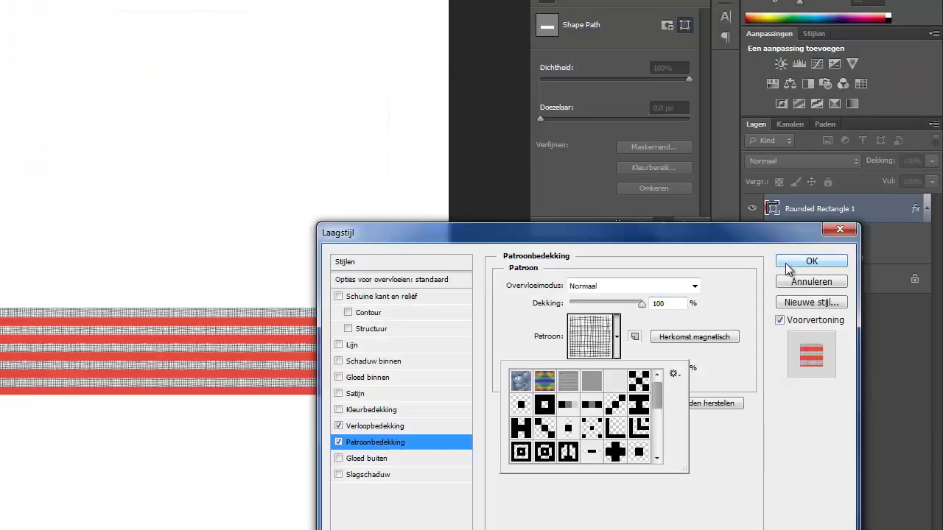
{"action": "left_click", "coordinate": [643, 406]}
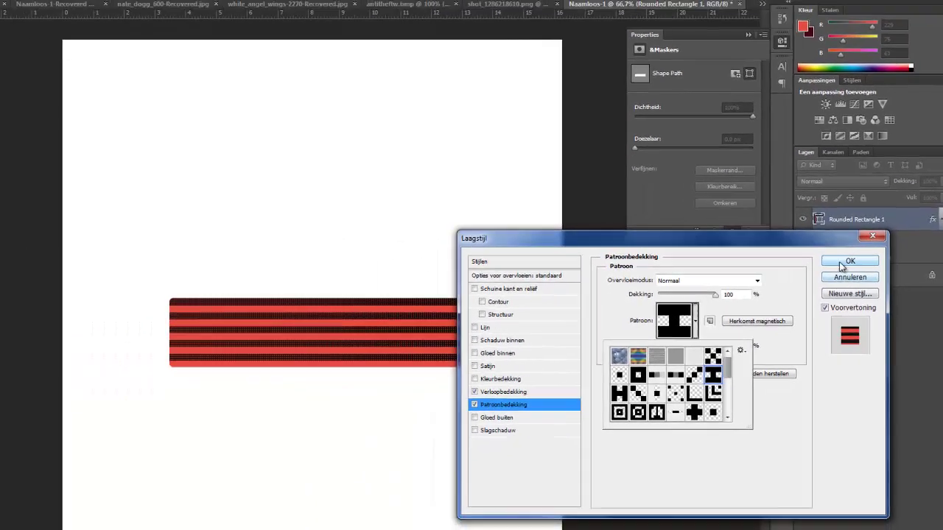
Accept the layer style and hide the rectangle's gradient overlay
{"action": "left_click", "coordinate": [811, 261]}
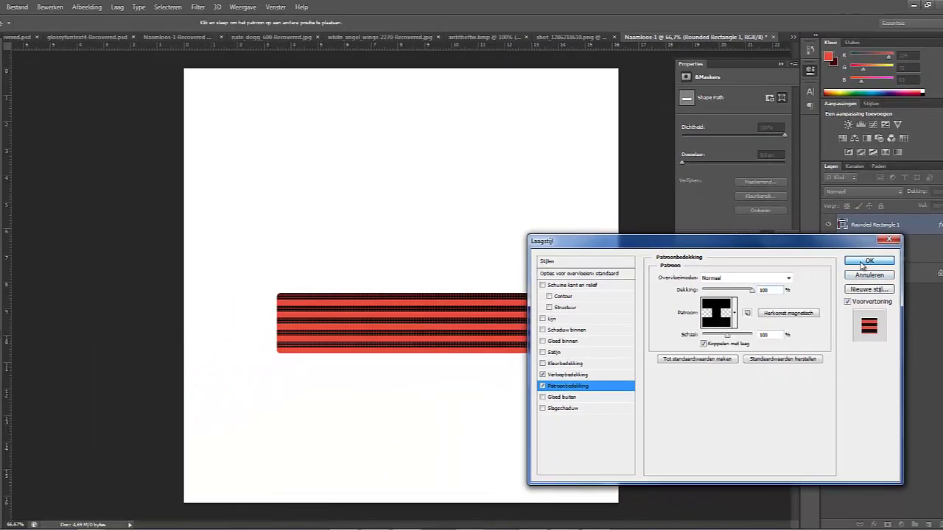
{"action": "left_click", "coordinate": [811, 261]}
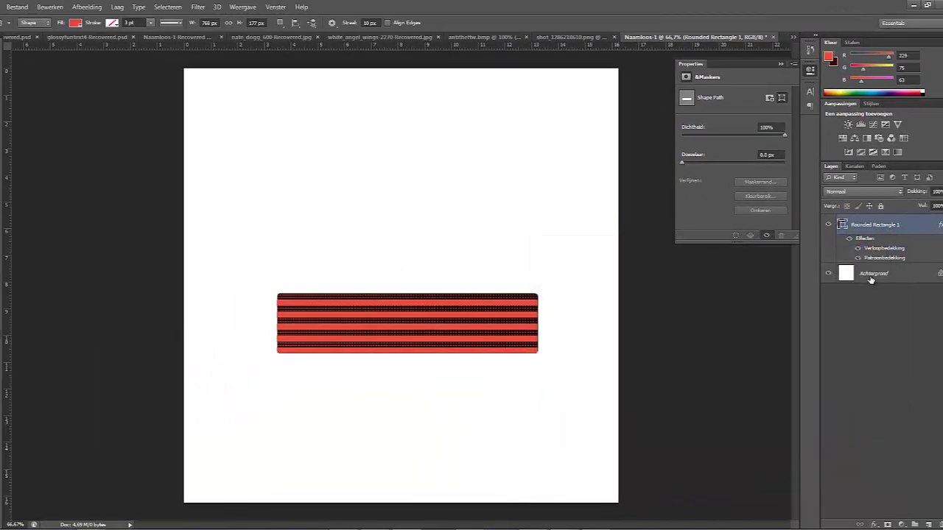
{"action": "left_click", "coordinate": [858, 249]}
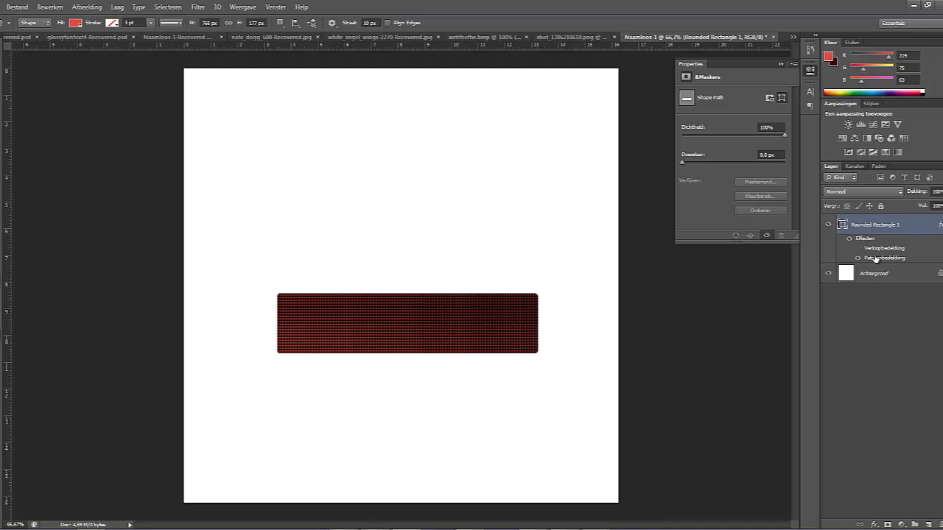
{"action": "double_click", "coordinate": [875, 259]}
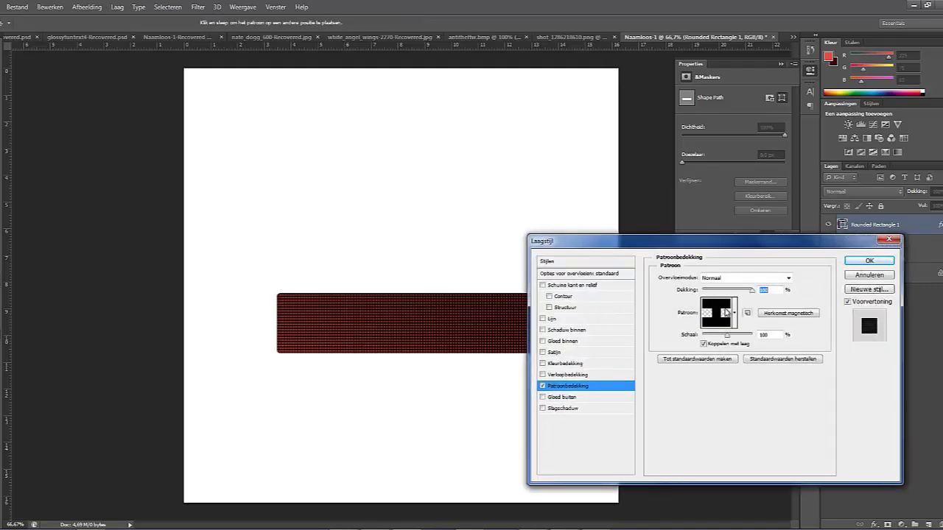
Preview black-square and grey-bars patterns, enlarging the pattern scale to 332%
{"action": "left_click", "coordinate": [734, 312]}
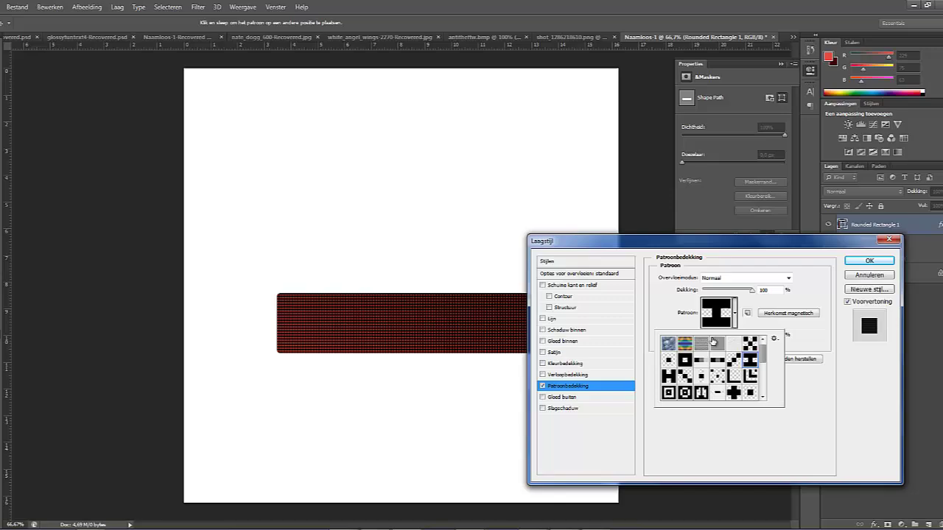
{"action": "left_click", "coordinate": [748, 343]}
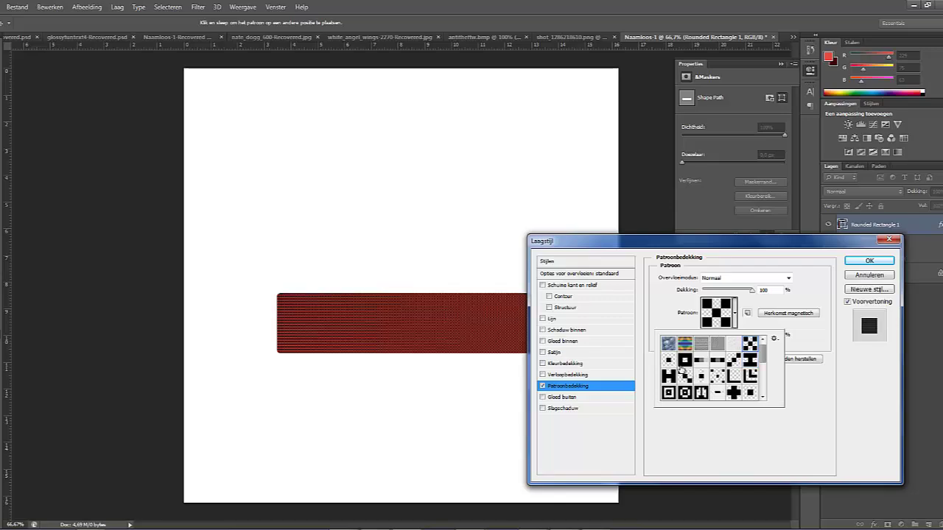
{"action": "left_click", "coordinate": [685, 361]}
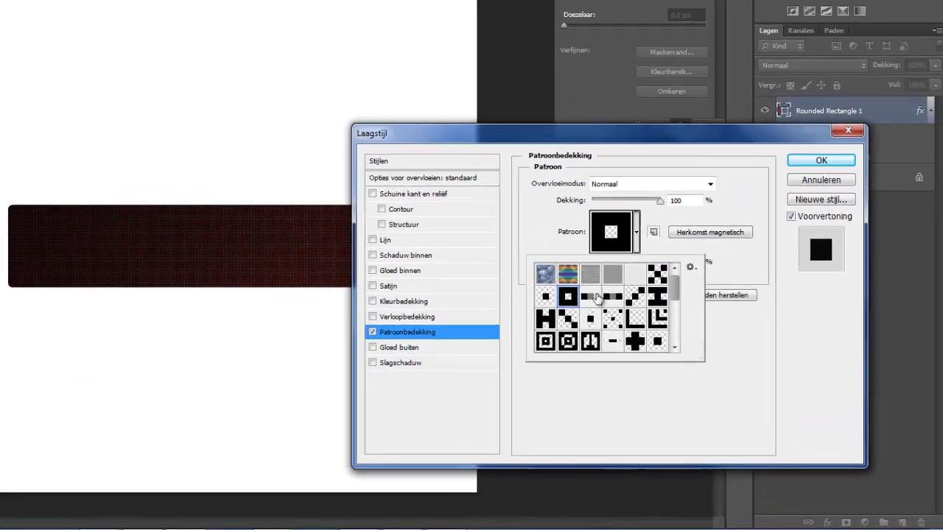
{"action": "left_click", "coordinate": [704, 361]}
{"action": "left_click", "coordinate": [763, 295]}
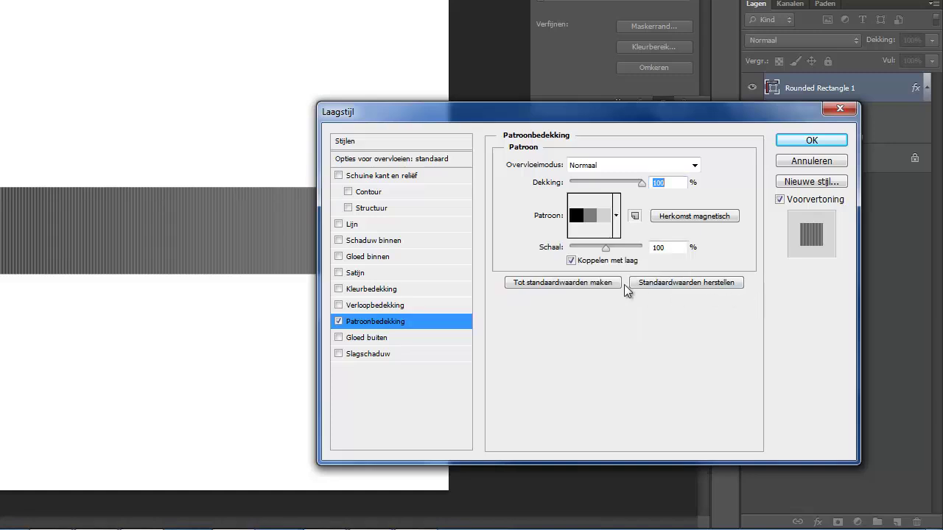
{"action": "left_click_drag", "start_coordinate": [607, 252], "coordinate": [618, 252]}
Preview checkerboard, I-shaped, H-shaped and square patterns, then switch off the overlay and cancel
{"action": "left_click", "coordinate": [616, 216]}
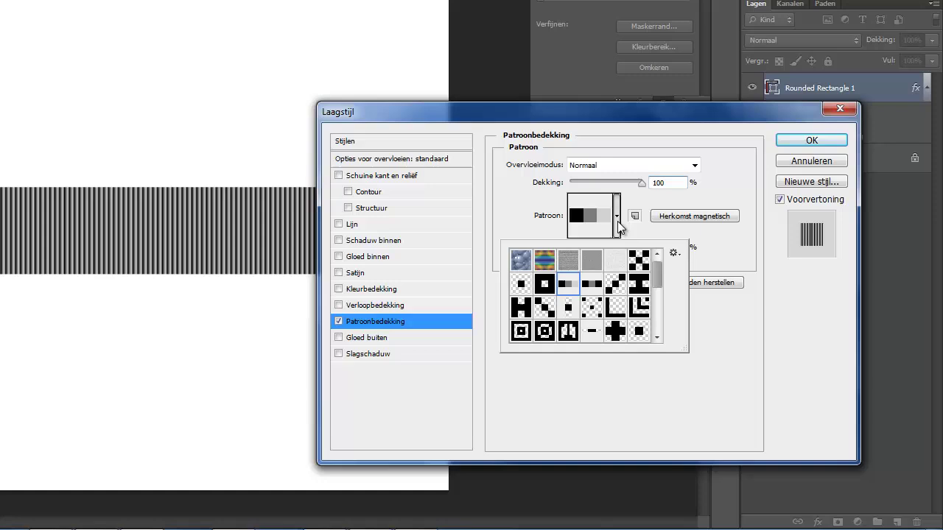
{"action": "left_click", "coordinate": [617, 283]}
{"action": "left_click", "coordinate": [639, 285]}
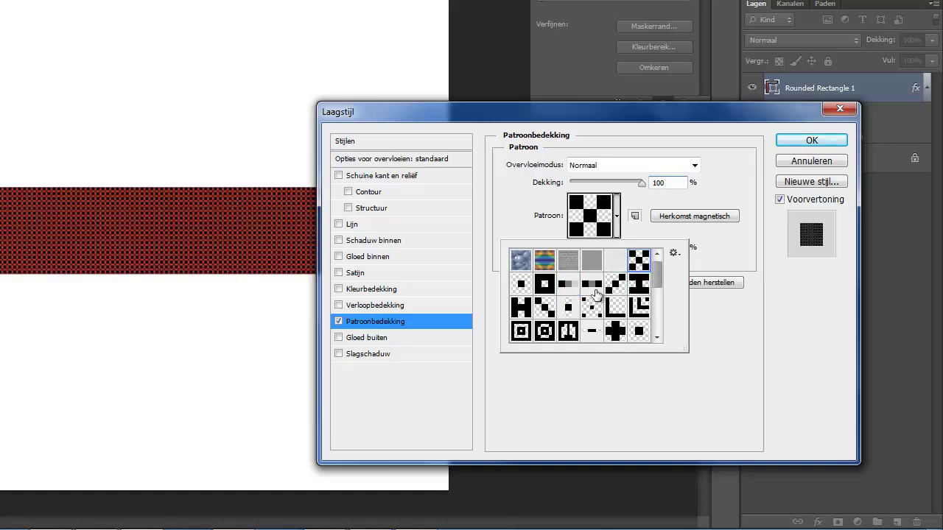
{"action": "left_click", "coordinate": [549, 284]}
{"action": "left_click", "coordinate": [521, 306]}
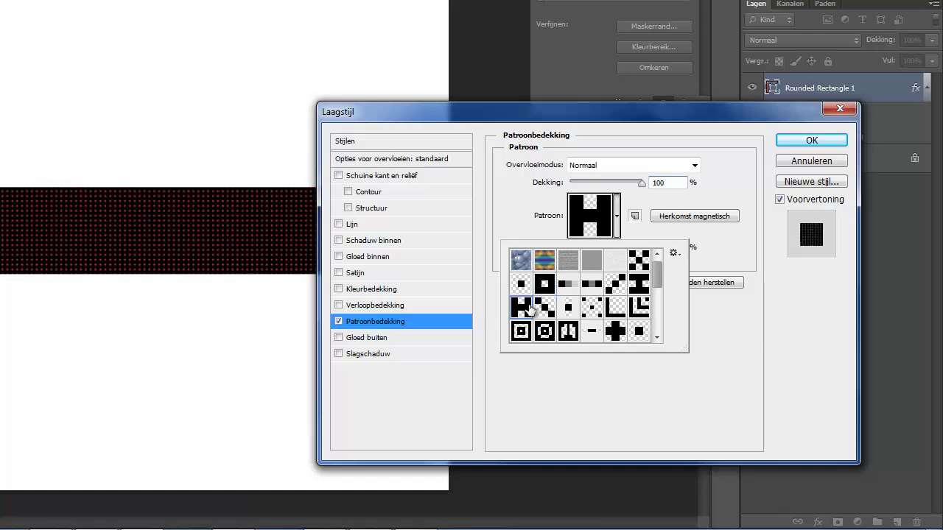
{"action": "left_click", "coordinate": [544, 306]}
{"action": "left_click", "coordinate": [570, 309]}
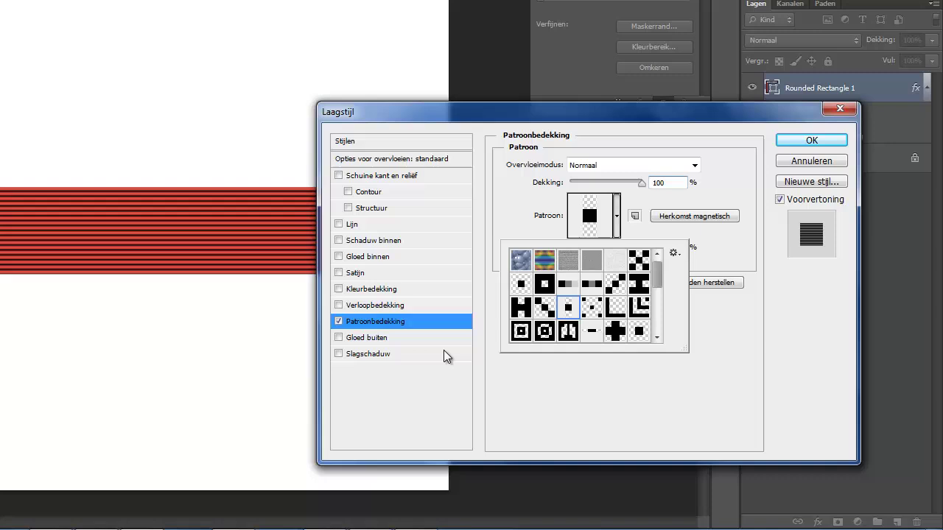
{"action": "left_click", "coordinate": [338, 321]}
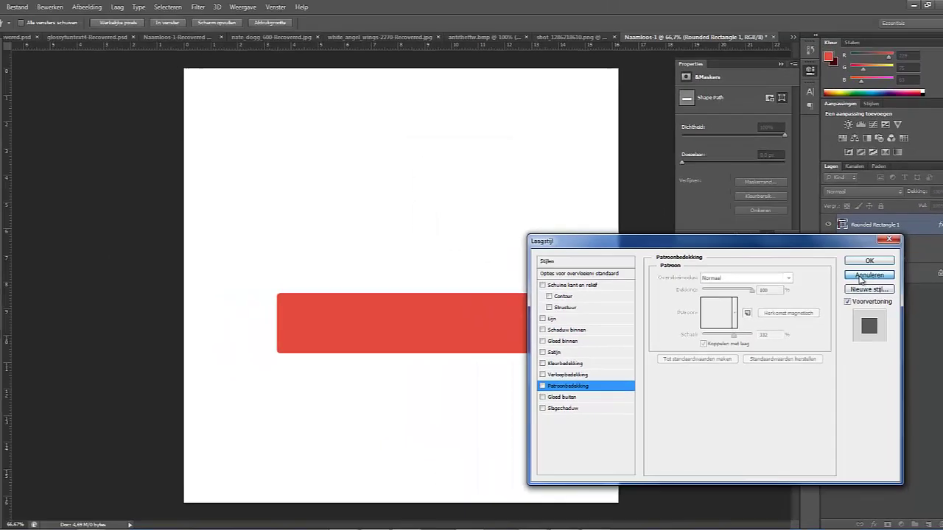
{"action": "left_click", "coordinate": [813, 164]}
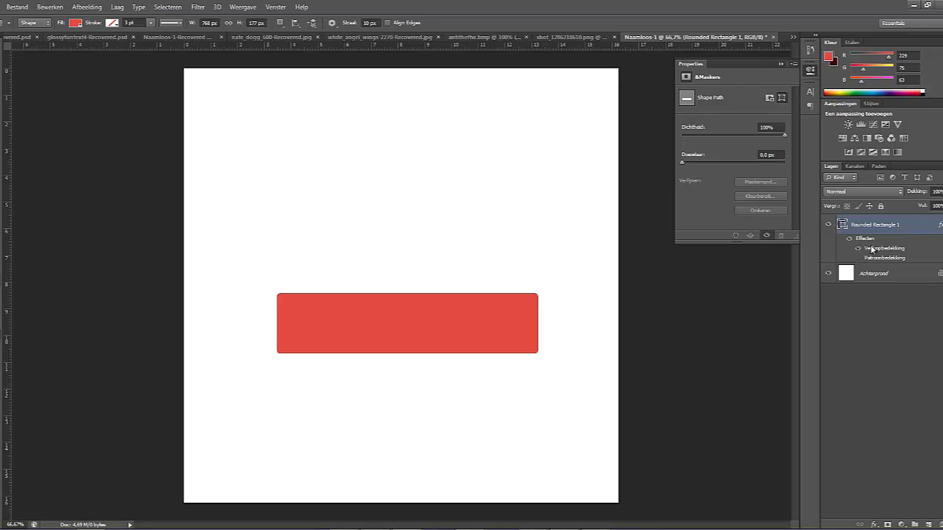
Set the gradient overlay to the dark faucet 130 metallic preset after previewing other chrome gradients
{"action": "double_click", "coordinate": [871, 249]}
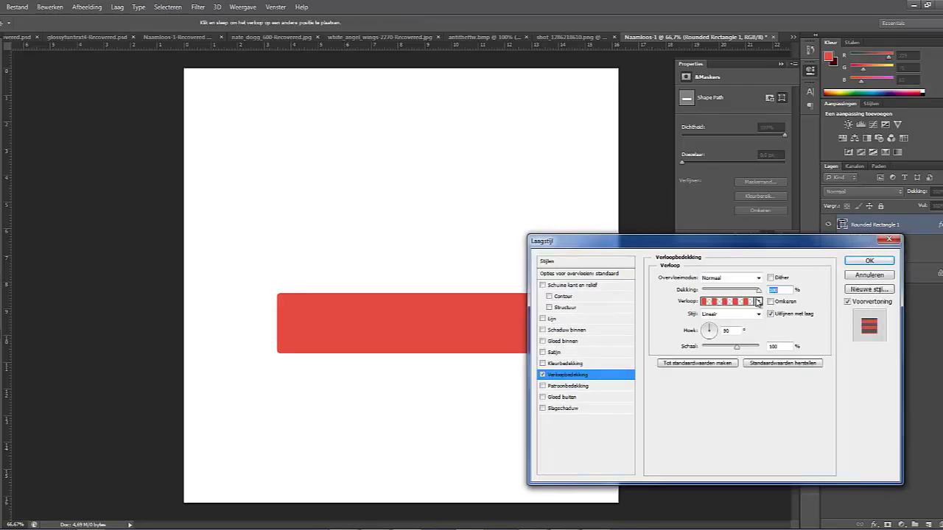
{"action": "left_click", "coordinate": [758, 301]}
{"action": "left_click", "coordinate": [744, 351]}
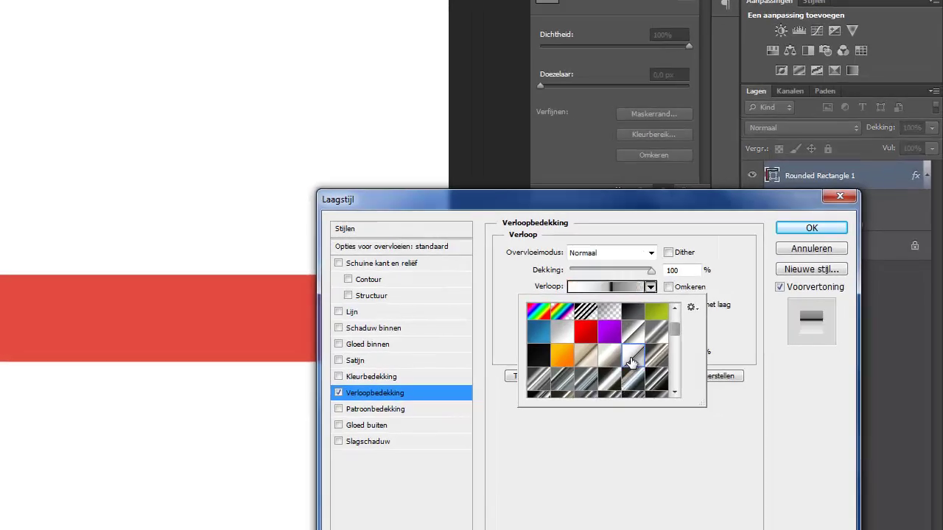
{"action": "left_click", "coordinate": [633, 379]}
{"action": "scroll", "coordinate": [641, 371], "scroll_direction": "down", "scroll_amount": 1}
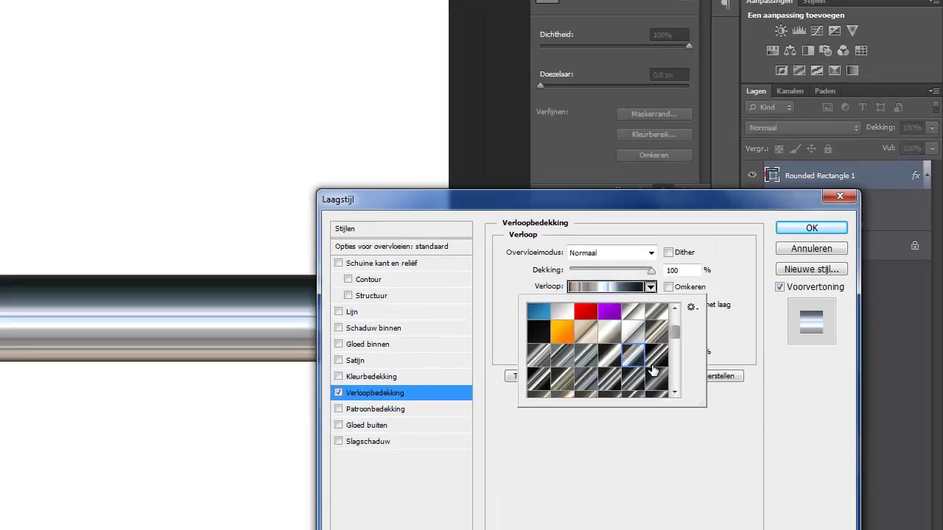
{"action": "left_click", "coordinate": [656, 379]}
{"action": "scroll", "coordinate": [654, 380], "scroll_direction": "down", "scroll_amount": 2}
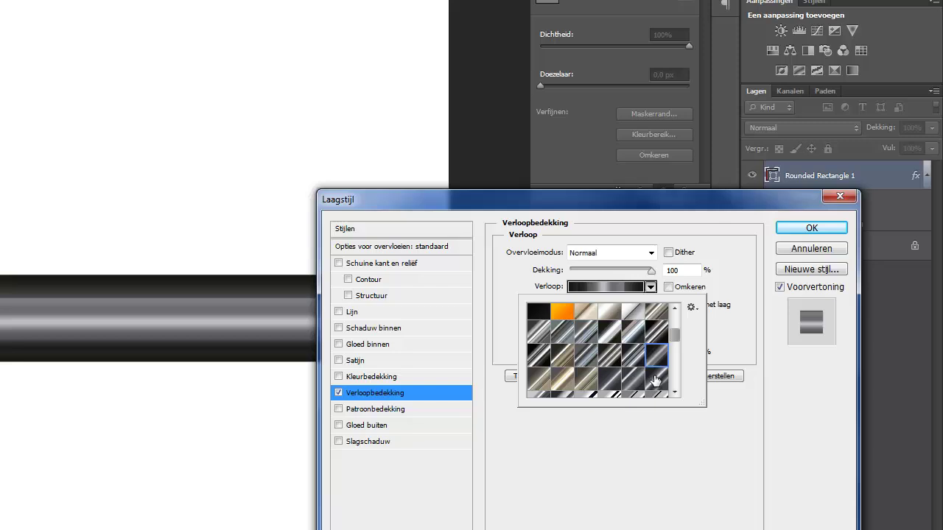
{"action": "left_click", "coordinate": [612, 365]}
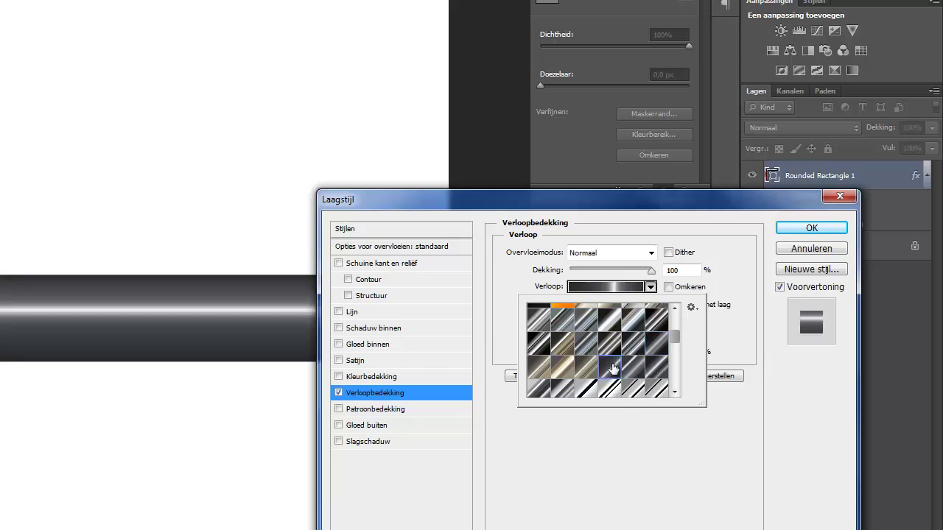
{"action": "left_click", "coordinate": [633, 366]}
{"action": "left_click", "coordinate": [658, 365]}
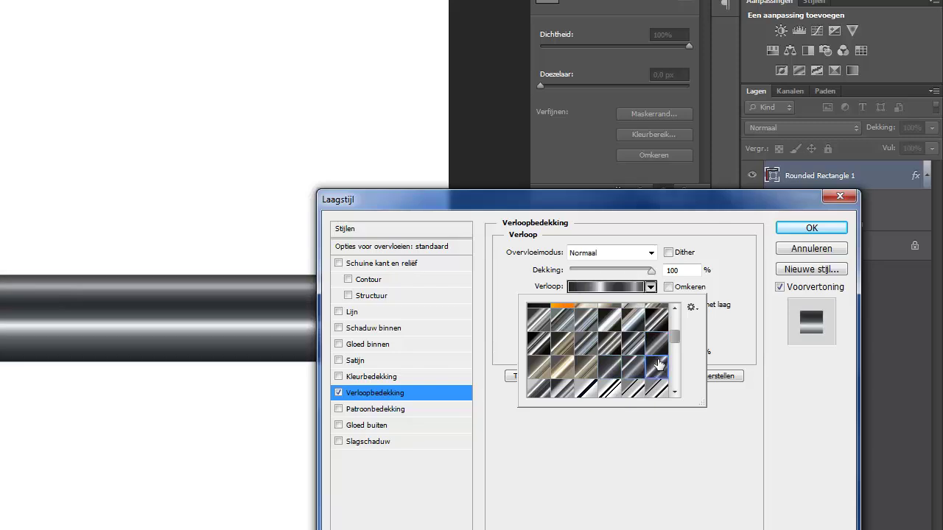
{"action": "left_click", "coordinate": [656, 344]}
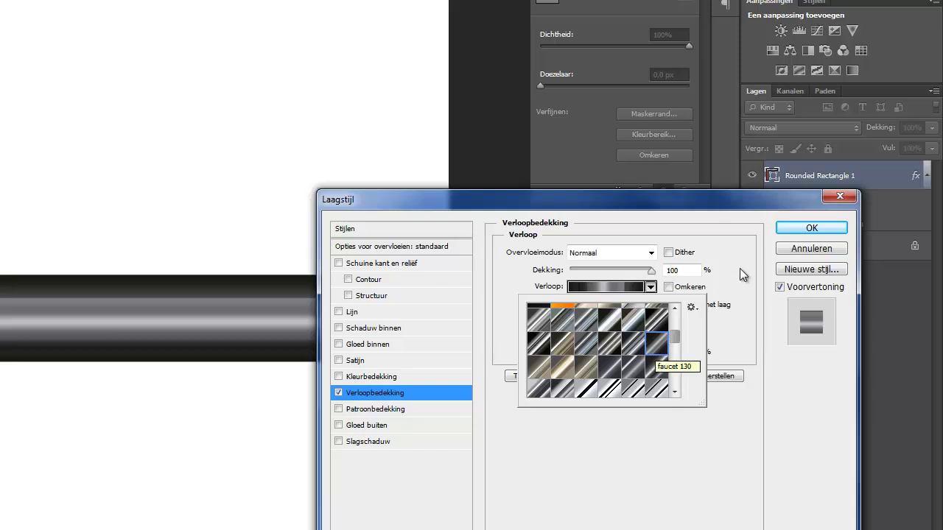
{"action": "left_click", "coordinate": [808, 230]}
Apply the gradient overlay and convert Rounded Rectangle 1 to a smart object
{"action": "left_click", "coordinate": [808, 229]}
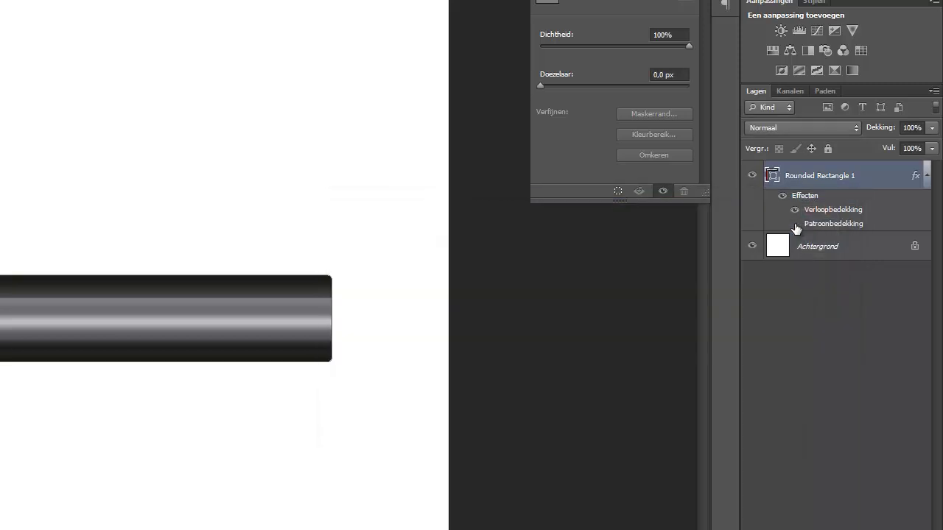
{"action": "right_click", "coordinate": [861, 174]}
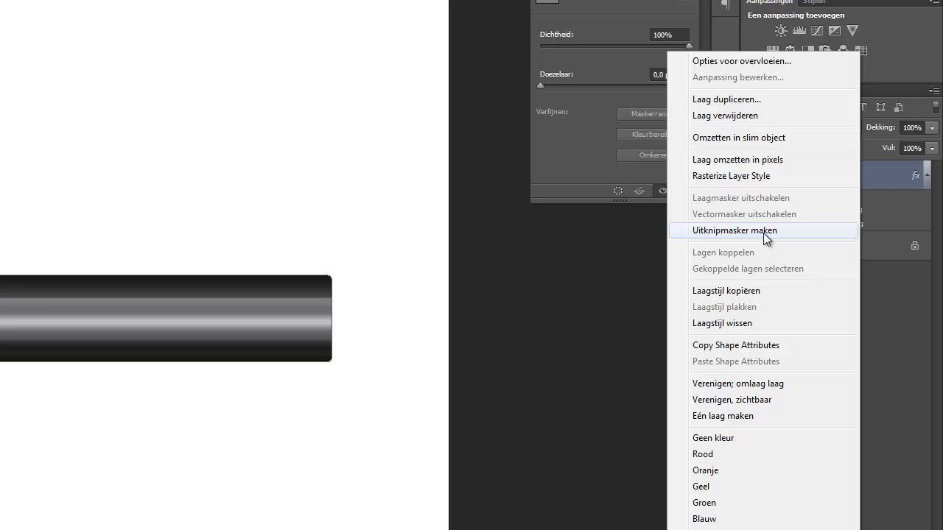
{"action": "left_click", "coordinate": [752, 142]}
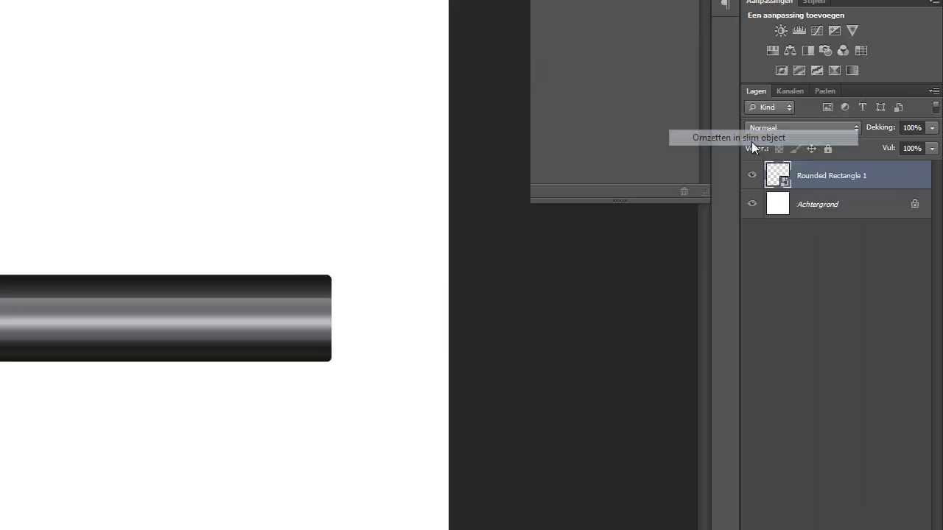
{"action": "right_click", "coordinate": [885, 178]}
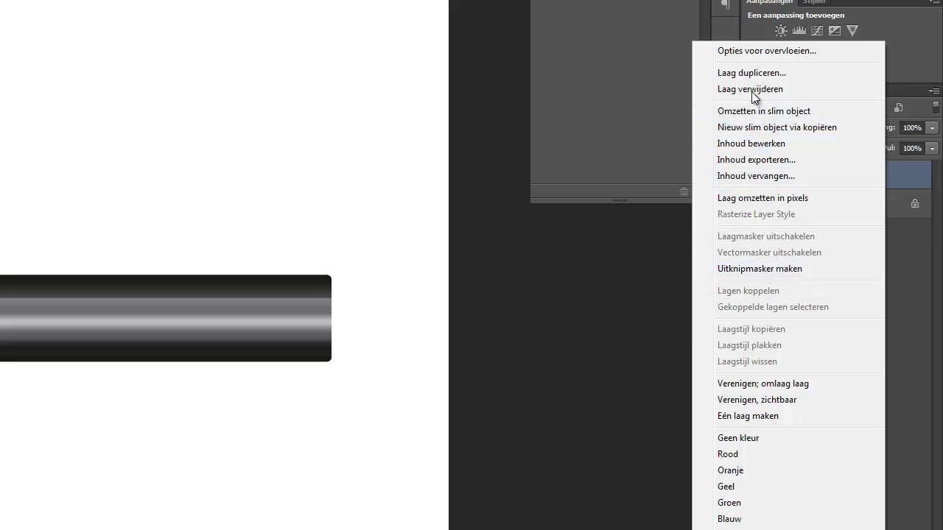
Enable a pattern overlay on the smart object and settle on the checker tile pattern
{"action": "left_click", "coordinate": [749, 50]}
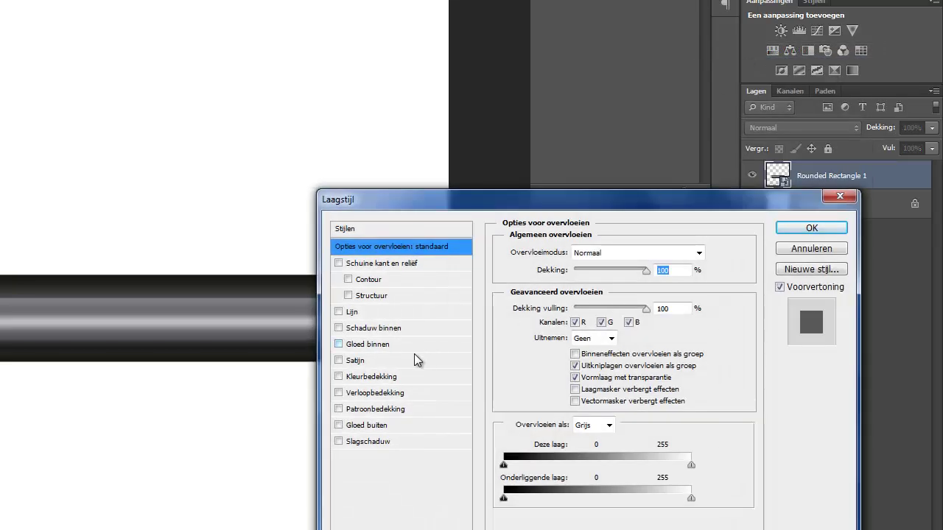
{"action": "left_click", "coordinate": [339, 410]}
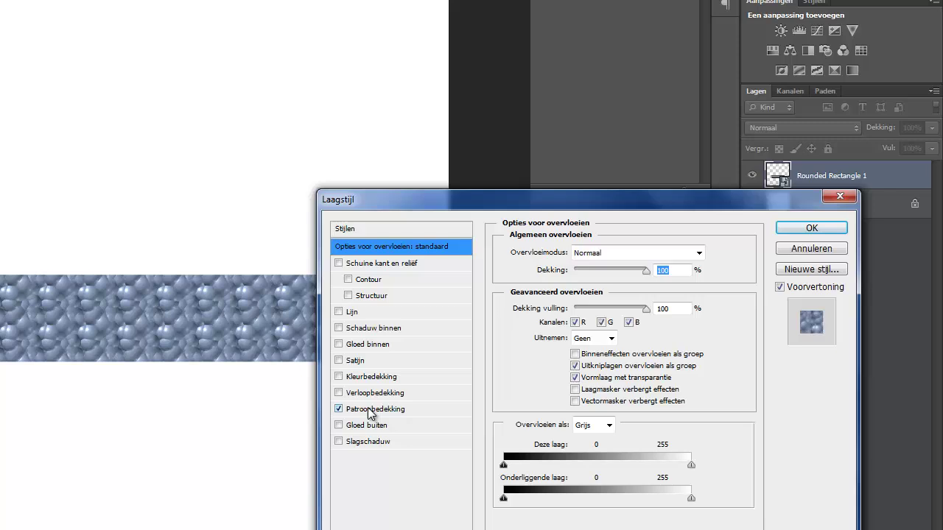
{"action": "left_click", "coordinate": [370, 411]}
{"action": "left_click", "coordinate": [616, 309]}
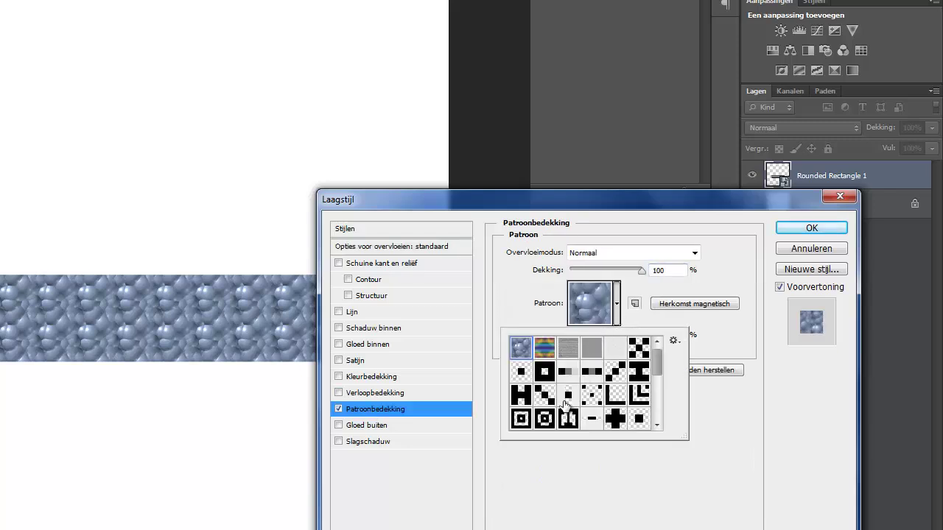
{"action": "left_click", "coordinate": [565, 402]}
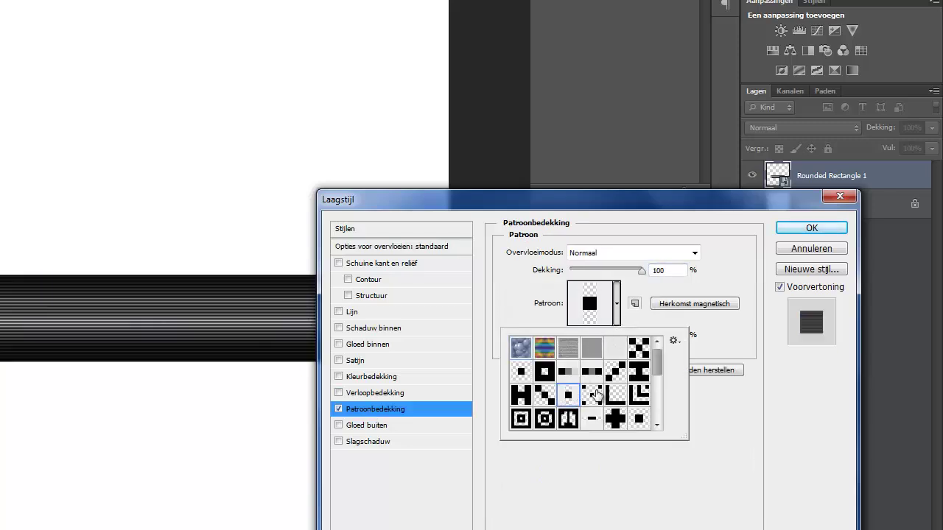
{"action": "left_click", "coordinate": [597, 396]}
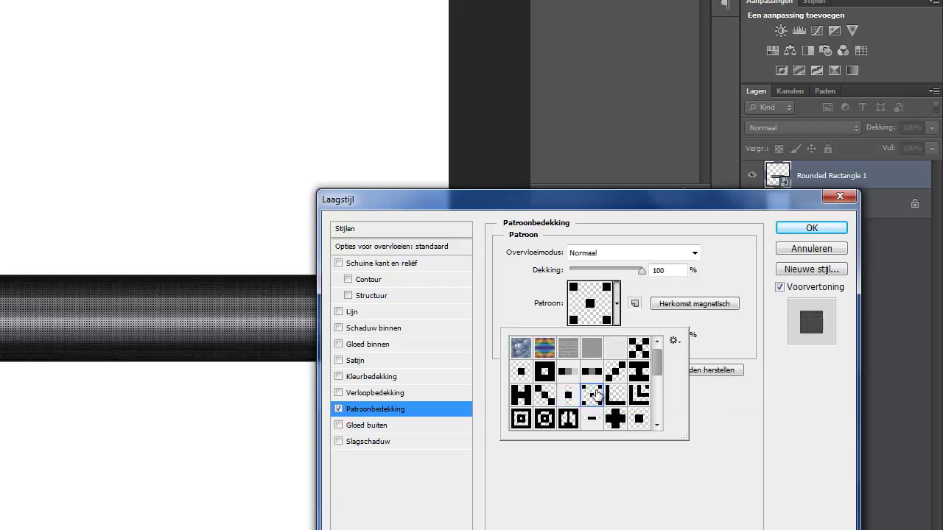
{"action": "left_click", "coordinate": [616, 395]}
{"action": "left_click", "coordinate": [639, 396]}
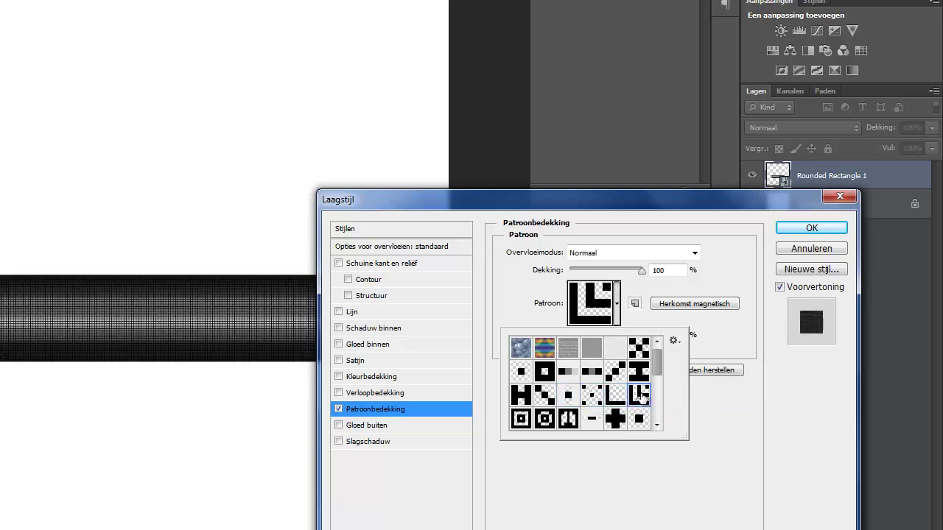
{"action": "left_click", "coordinate": [639, 372]}
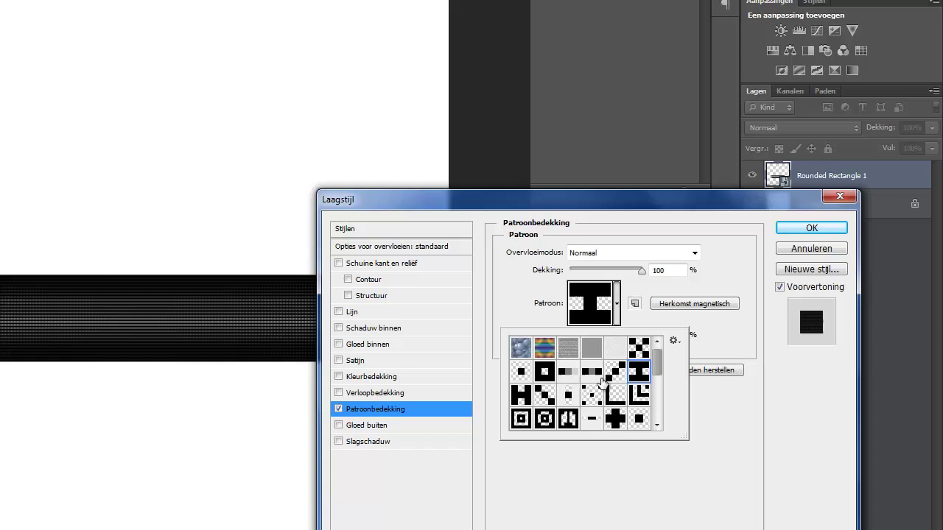
{"action": "left_click", "coordinate": [601, 379]}
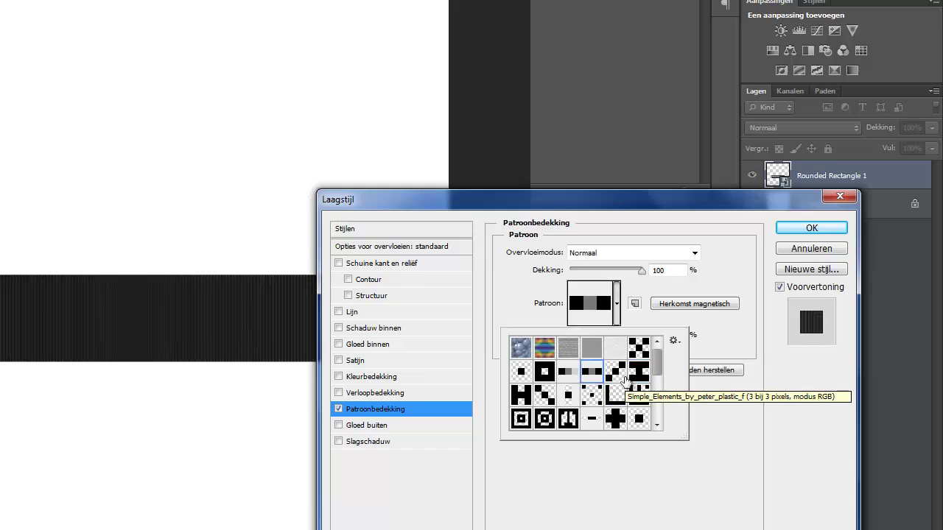
{"action": "left_click", "coordinate": [622, 377]}
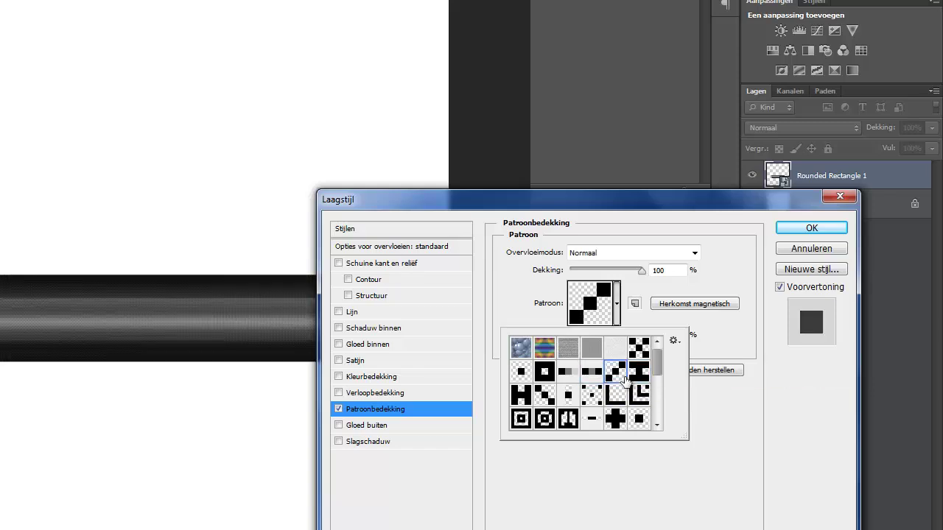
{"action": "left_click", "coordinate": [727, 416]}
Raise the pattern scale to 276% and switch to the cross pattern
{"action": "left_click_drag", "start_coordinate": [606, 336], "coordinate": [616, 338]}
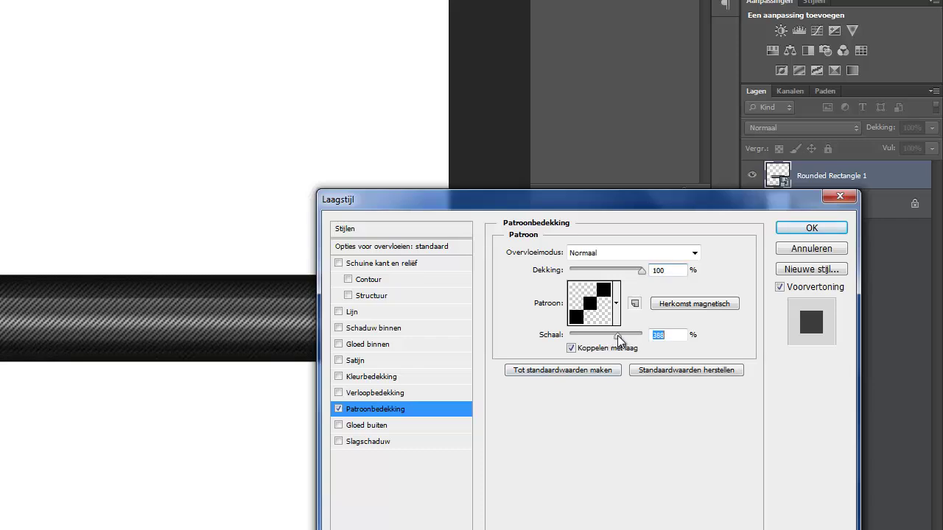
{"action": "left_click", "coordinate": [616, 303]}
{"action": "left_click", "coordinate": [546, 423]}
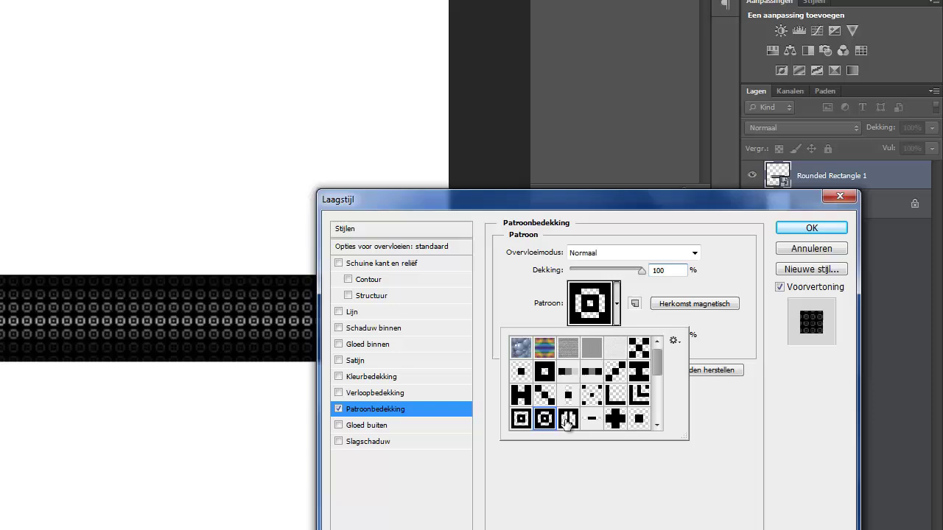
{"action": "left_click", "coordinate": [566, 419]}
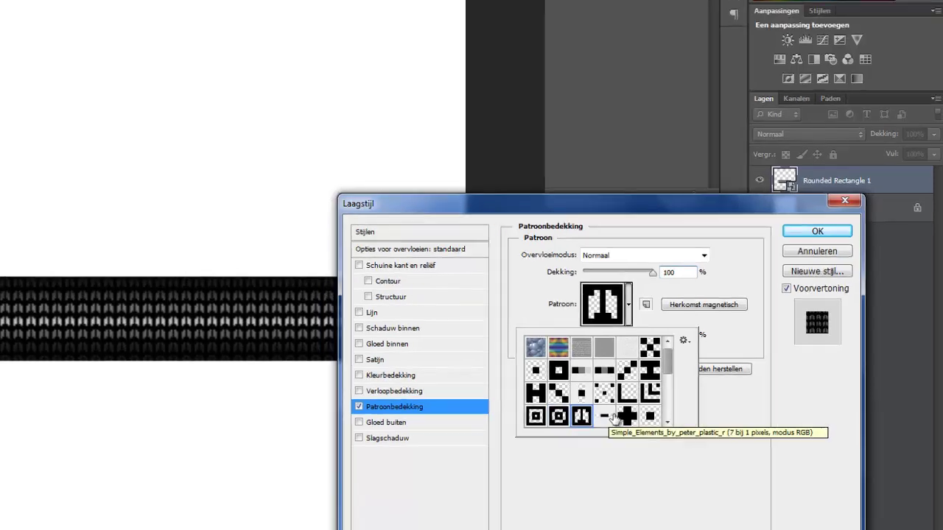
{"action": "left_click", "coordinate": [614, 419]}
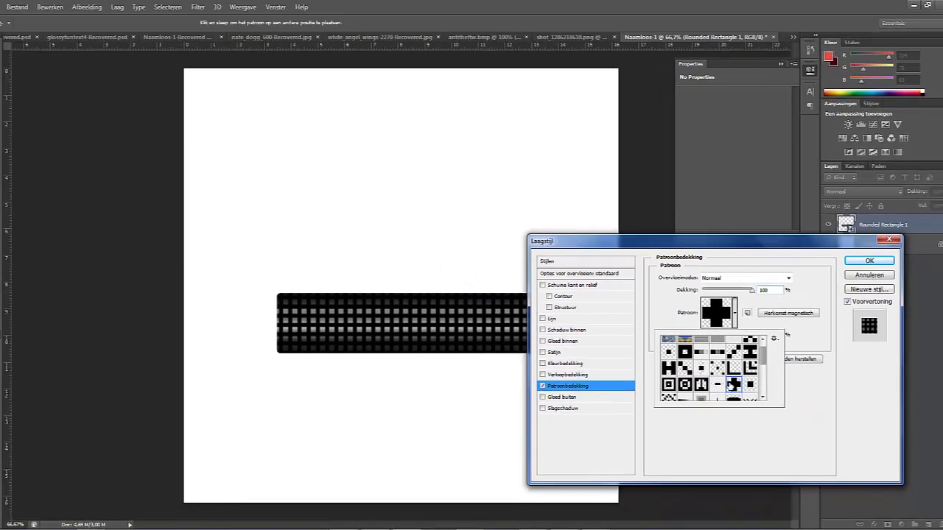
Preview checker, wave, diagonal-stripe, zigzag, maze and square tile patterns on the tube
{"action": "scroll", "coordinate": [732, 384], "scroll_direction": "down", "scroll_amount": 2}
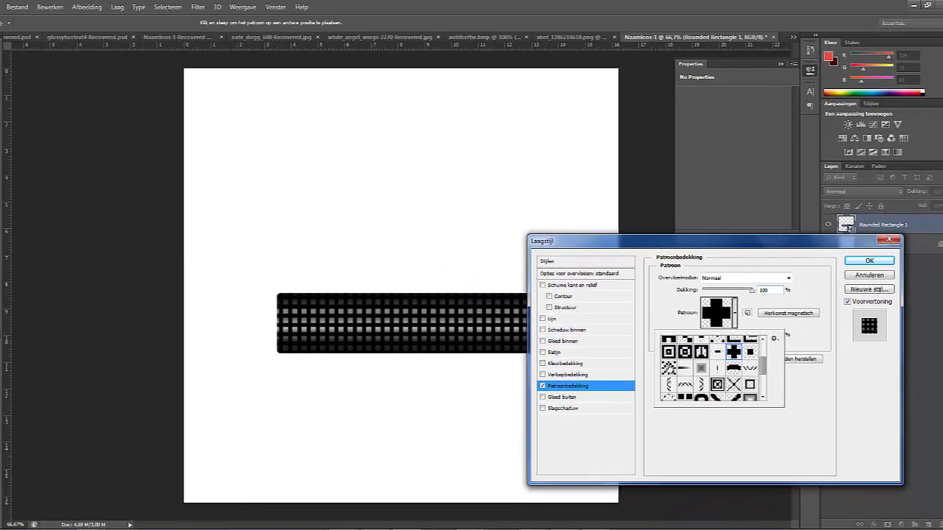
{"action": "left_click", "coordinate": [668, 367]}
{"action": "left_click", "coordinate": [667, 384]}
{"action": "left_click", "coordinate": [684, 384]}
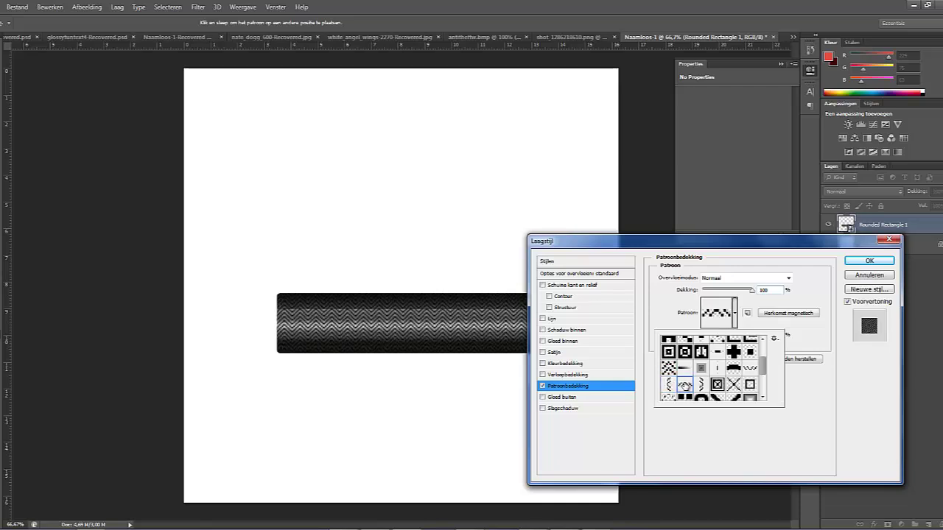
{"action": "left_click", "coordinate": [701, 384]}
{"action": "left_click", "coordinate": [716, 384]}
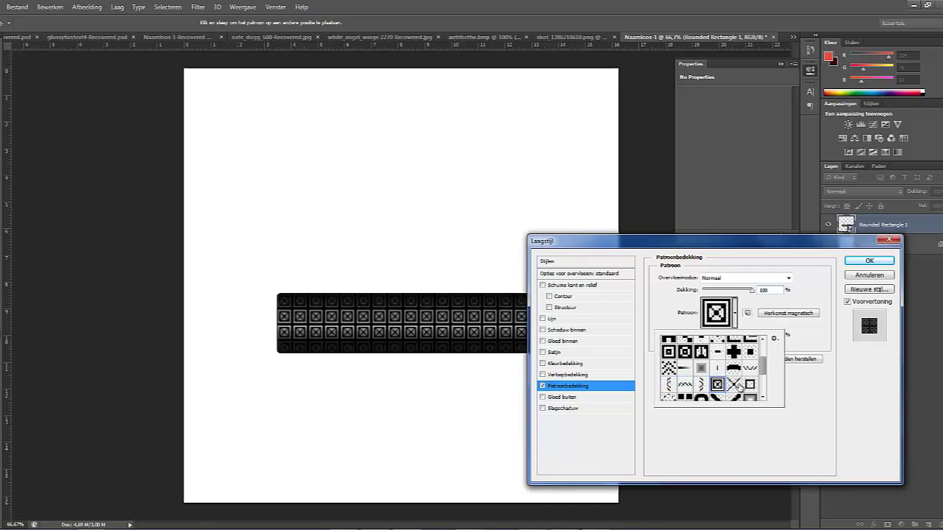
{"action": "left_click", "coordinate": [733, 384]}
{"action": "left_click", "coordinate": [750, 384]}
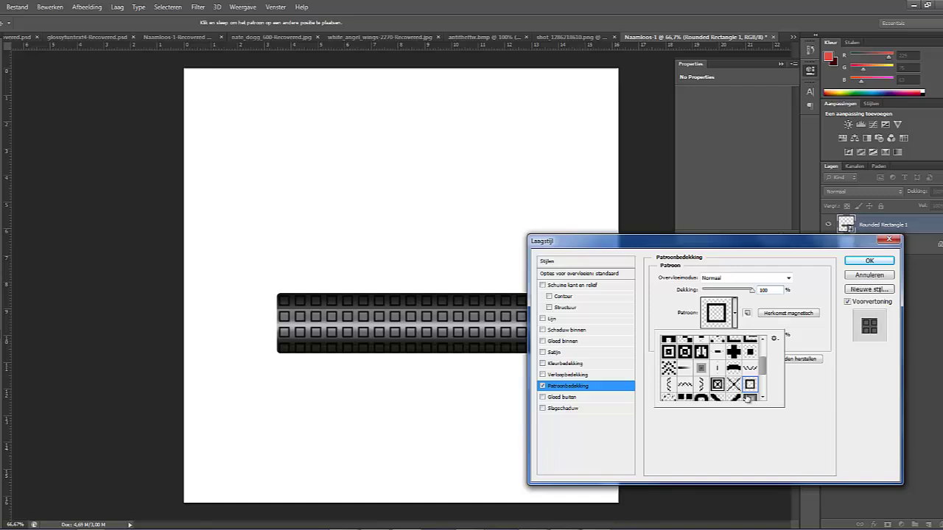
{"action": "left_click", "coordinate": [750, 399]}
{"action": "scroll", "coordinate": [750, 390], "scroll_direction": "down", "scroll_amount": 2}
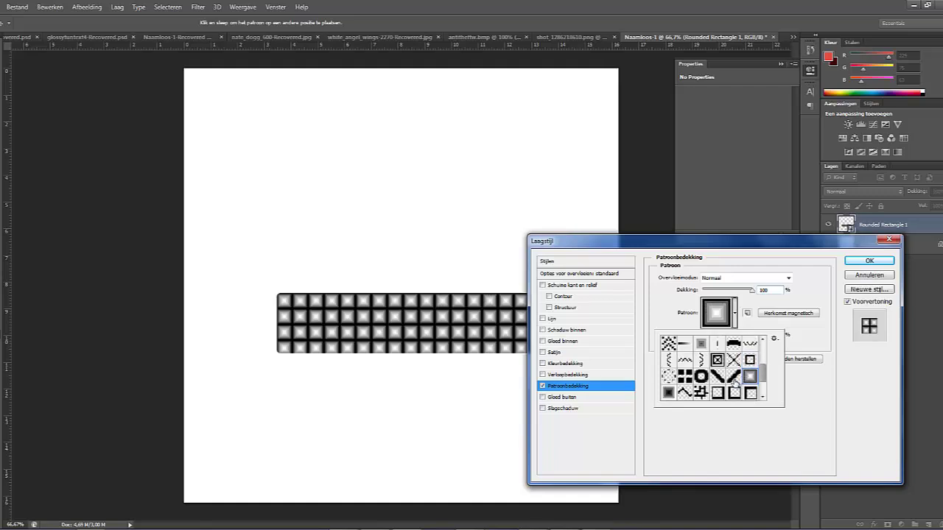
{"action": "left_click", "coordinate": [734, 377]}
{"action": "left_click", "coordinate": [716, 378]}
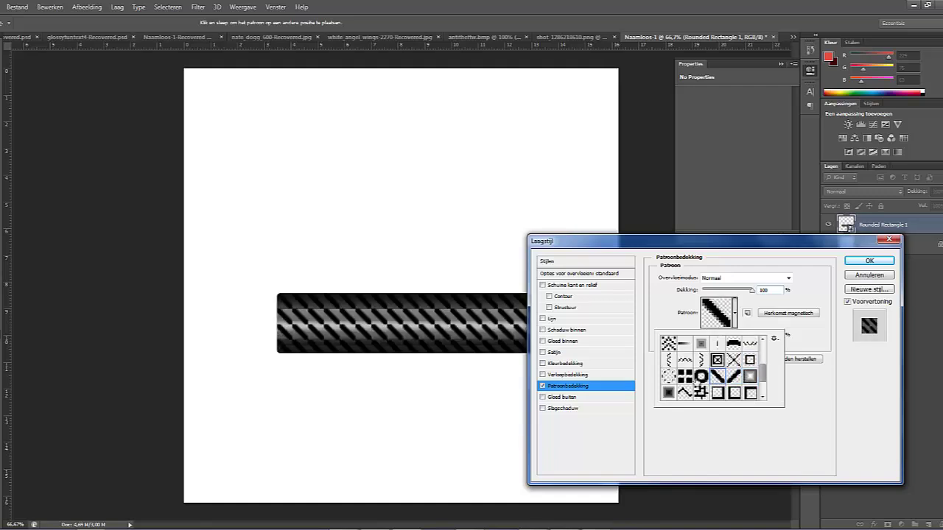
{"action": "left_click", "coordinate": [700, 378]}
{"action": "left_click", "coordinate": [684, 377]}
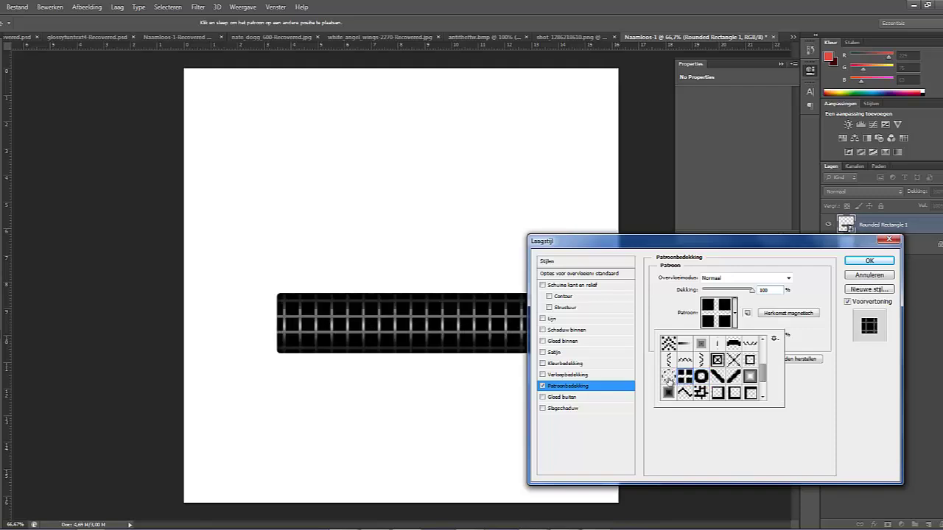
{"action": "left_click", "coordinate": [667, 378]}
{"action": "left_click", "coordinate": [668, 393]}
{"action": "left_click", "coordinate": [684, 393]}
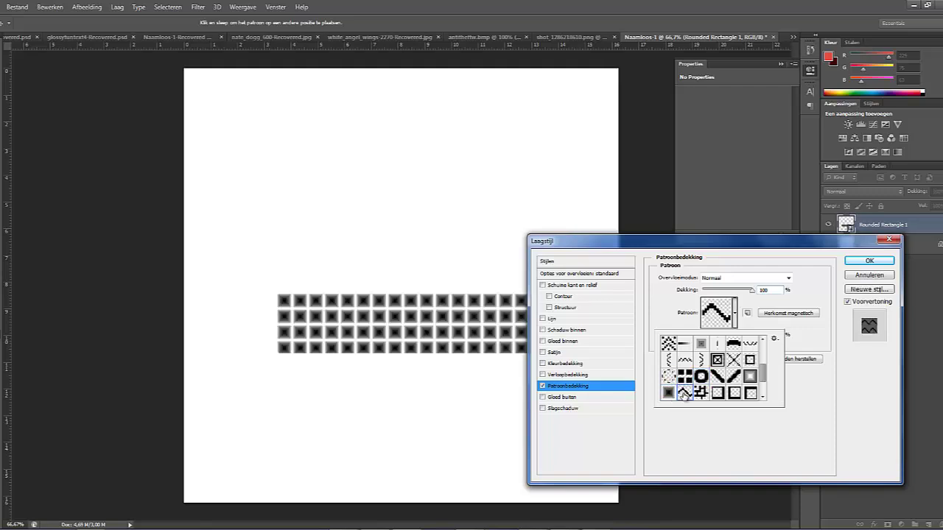
{"action": "left_click", "coordinate": [700, 392]}
{"action": "left_click", "coordinate": [717, 392]}
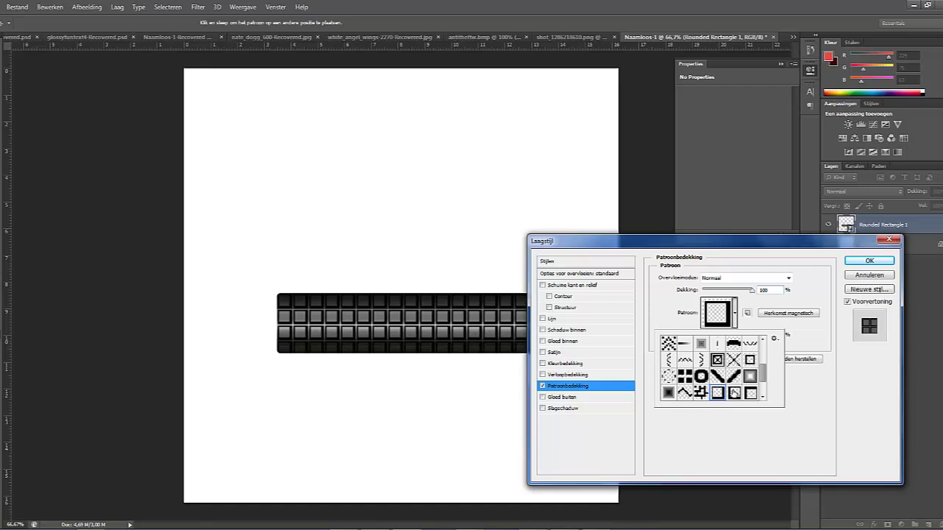
{"action": "left_click", "coordinate": [735, 392]}
{"action": "left_click", "coordinate": [749, 392]}
Preview smiley, dotted and frame patterns, finishing on the 7 × 1 px vertical-stripe dash pattern
{"action": "scroll", "coordinate": [716, 344], "scroll_direction": "down", "scroll_amount": 2}
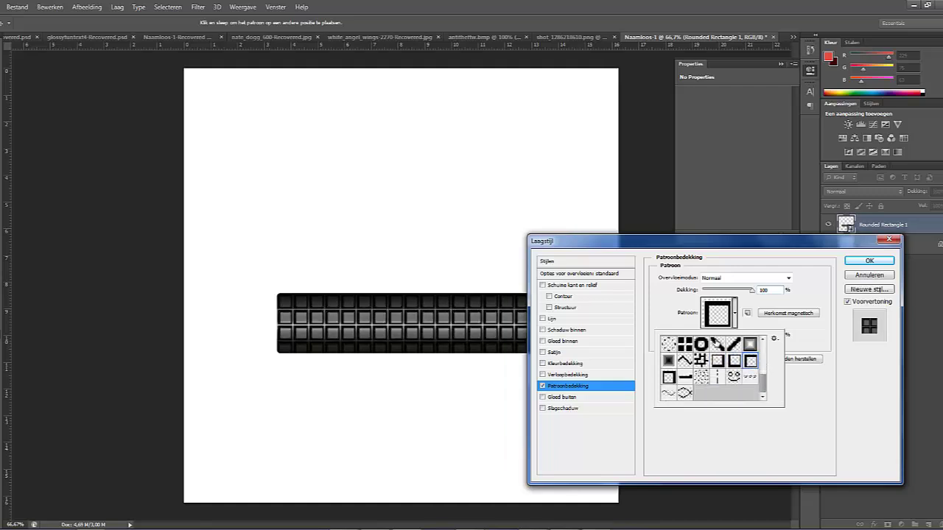
{"action": "left_click", "coordinate": [750, 378]}
{"action": "left_click", "coordinate": [732, 378]}
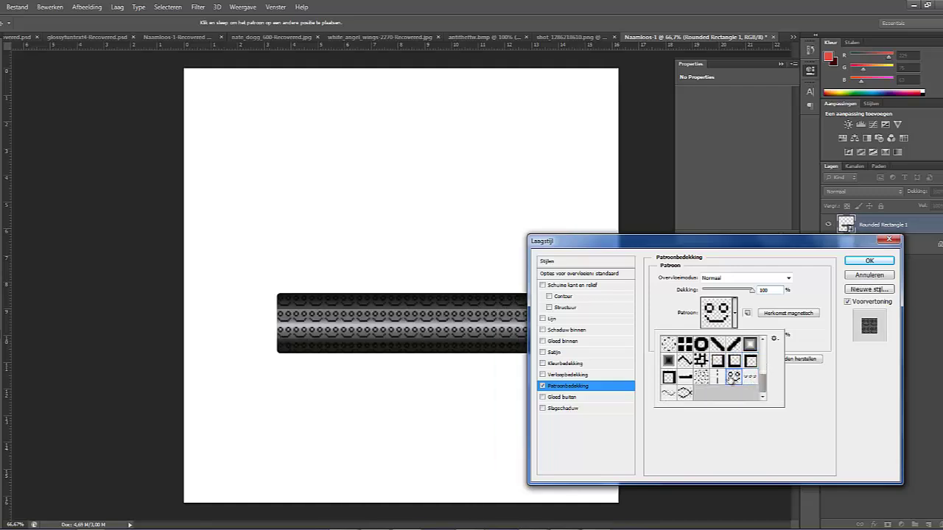
{"action": "left_click", "coordinate": [716, 377]}
{"action": "left_click", "coordinate": [701, 377]}
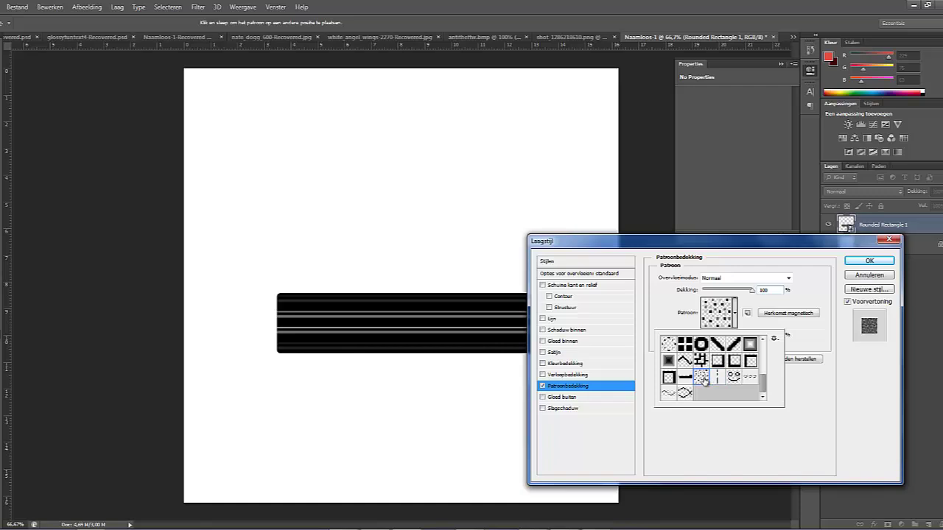
{"action": "left_click", "coordinate": [684, 377]}
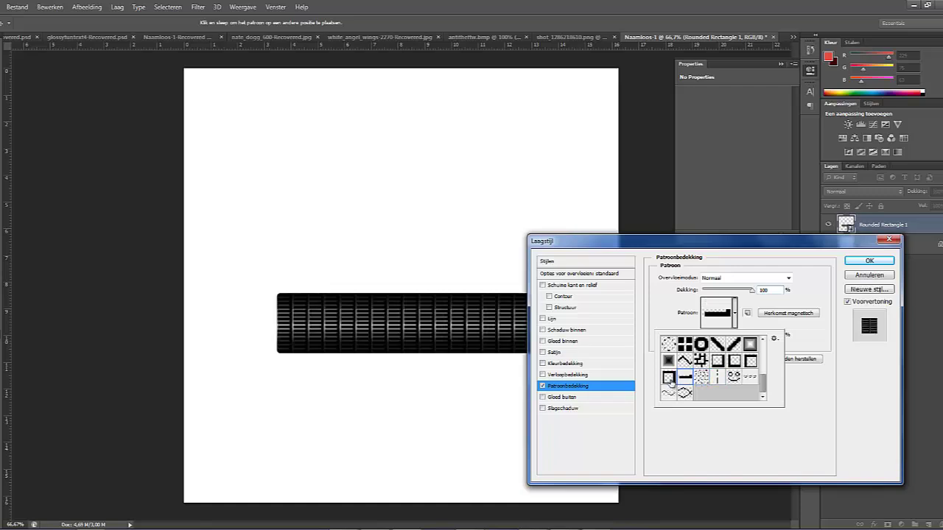
{"action": "left_click", "coordinate": [668, 377]}
{"action": "scroll", "coordinate": [696, 377], "scroll_direction": "up", "scroll_amount": 1}
{"action": "scroll", "coordinate": [695, 378], "scroll_direction": "up", "scroll_amount": 2}
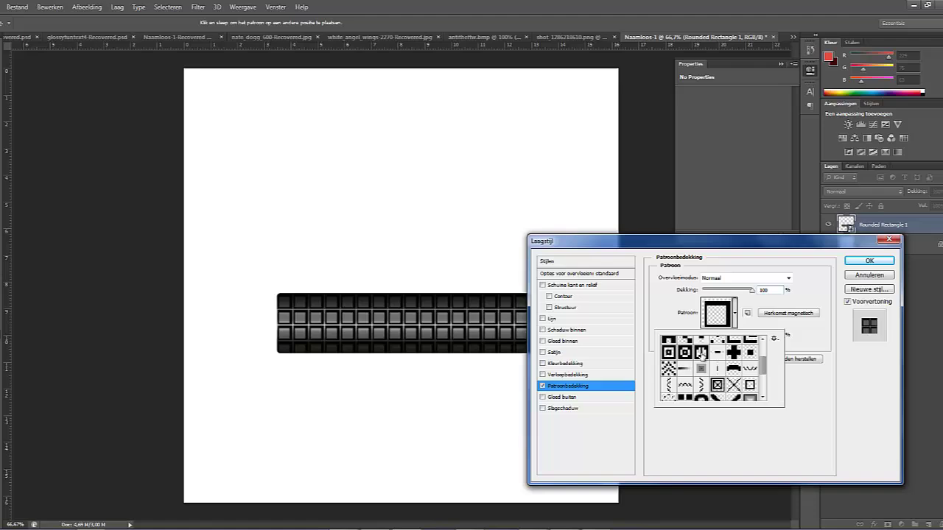
{"action": "left_click", "coordinate": [701, 353]}
{"action": "left_click", "coordinate": [718, 355]}
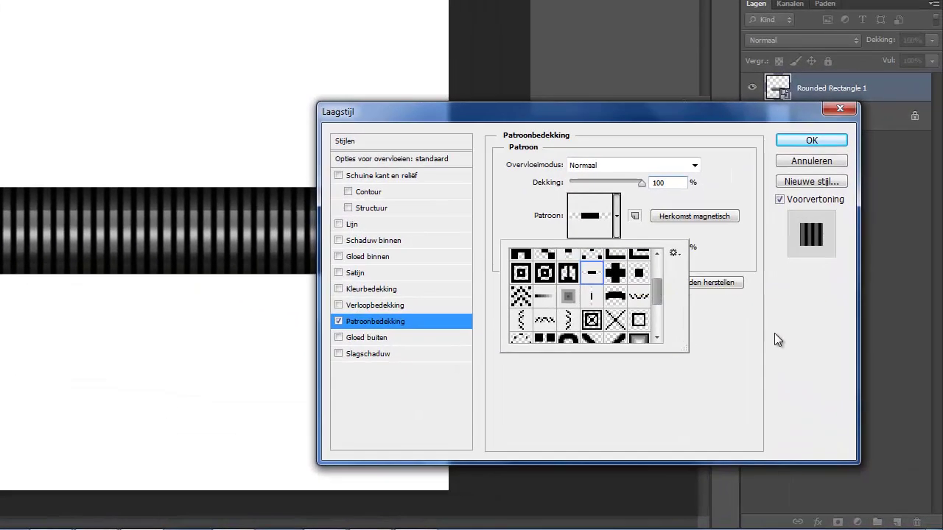
Drop the pattern scale from 388% to 101%, switch to the 3 × 3 px checker, then scale to 106%
{"action": "left_click", "coordinate": [774, 333]}
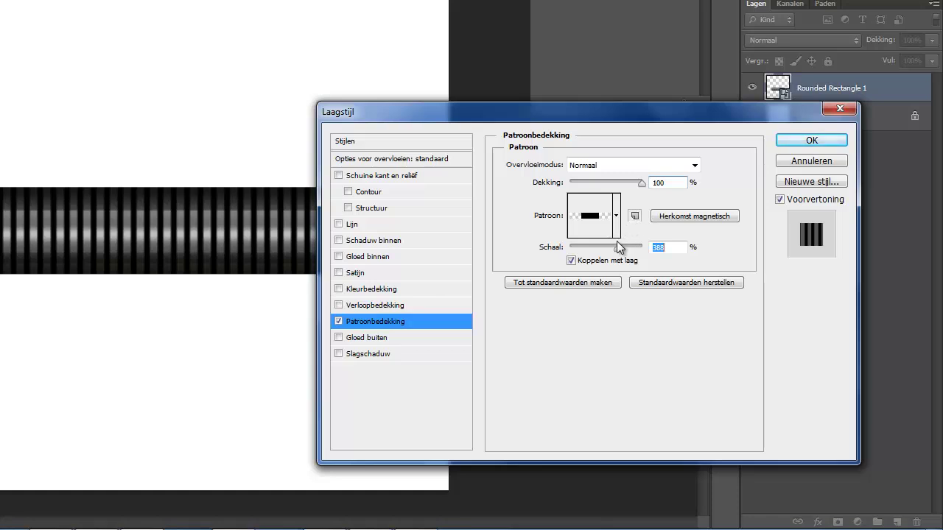
{"action": "left_click_drag", "start_coordinate": [619, 249], "coordinate": [607, 248]}
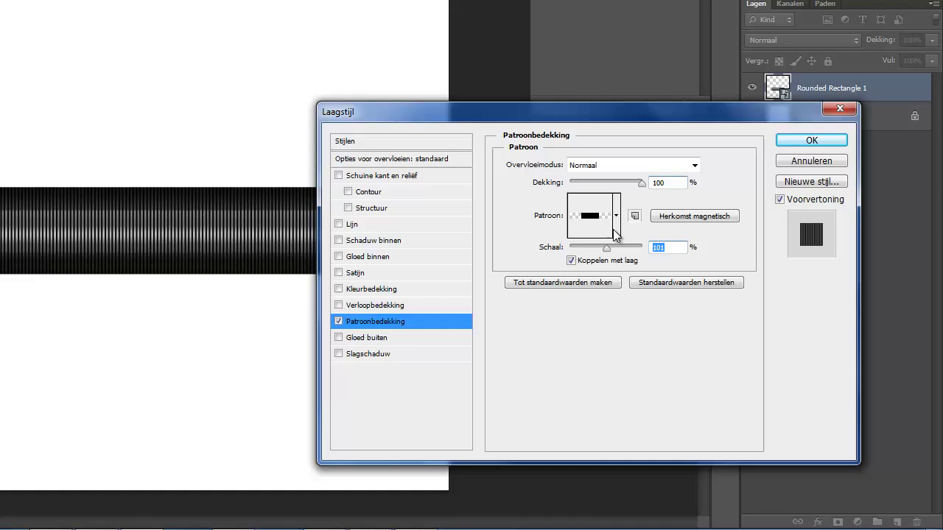
{"action": "left_click", "coordinate": [615, 226]}
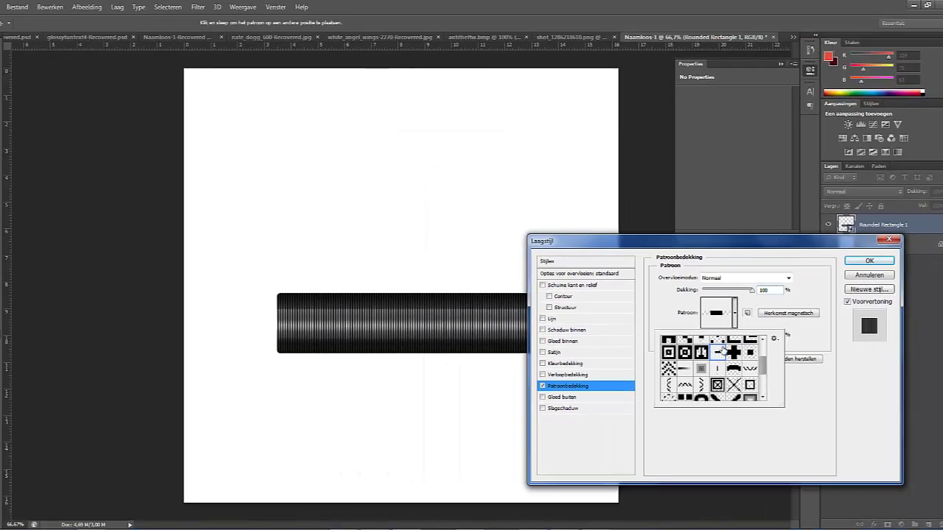
{"action": "scroll", "coordinate": [722, 351], "scroll_direction": "up", "scroll_amount": 1}
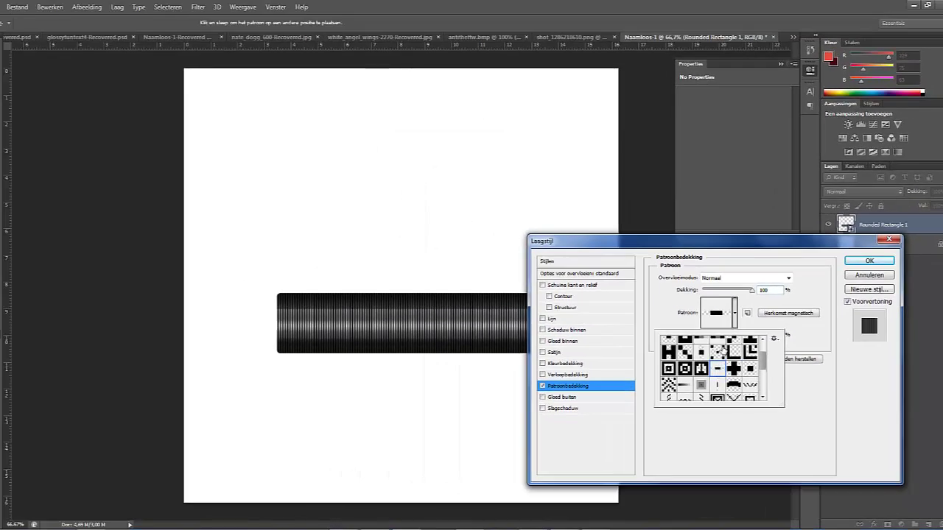
{"action": "left_click", "coordinate": [734, 352]}
{"action": "left_click", "coordinate": [718, 354]}
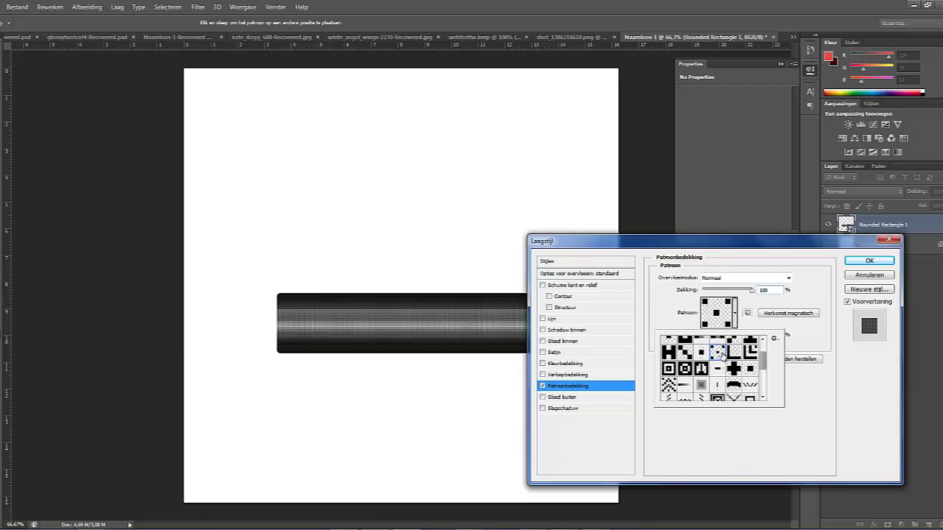
{"action": "scroll", "coordinate": [722, 354], "scroll_direction": "up", "scroll_amount": 2}
{"action": "left_click", "coordinate": [718, 360]}
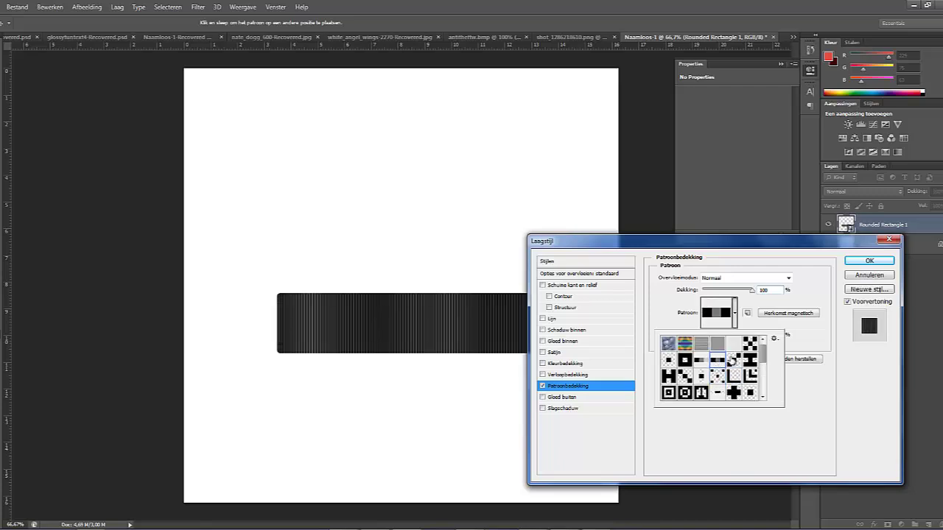
{"action": "left_click", "coordinate": [733, 359]}
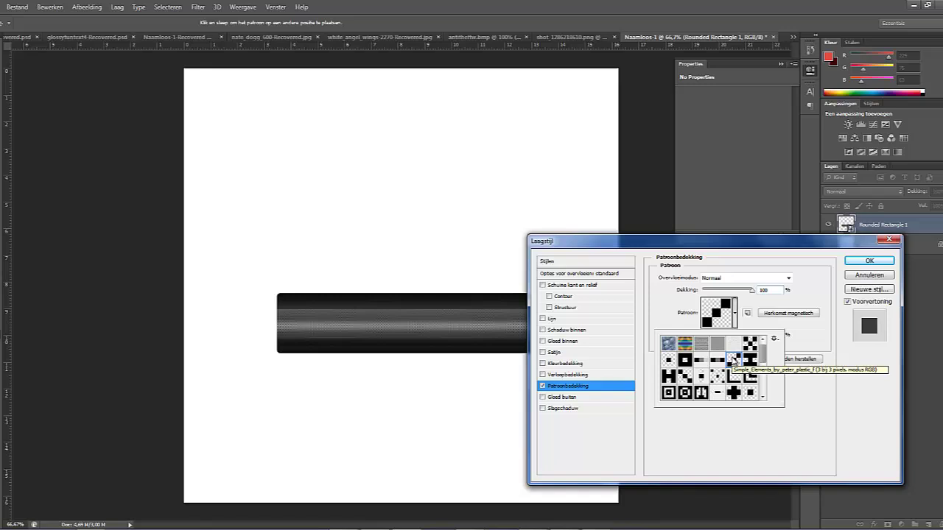
{"action": "left_click", "coordinate": [821, 396]}
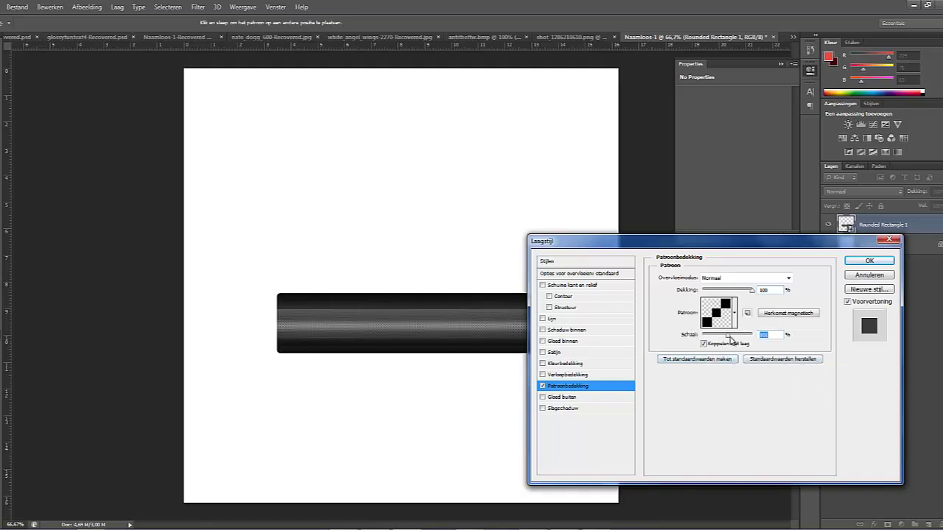
{"action": "left_click_drag", "start_coordinate": [730, 336], "coordinate": [729, 338]}
Turn on a 6 px stroke around the bar with a gradient fill angled at 90°
{"action": "left_click", "coordinate": [543, 319]}
{"action": "left_click", "coordinate": [551, 319]}
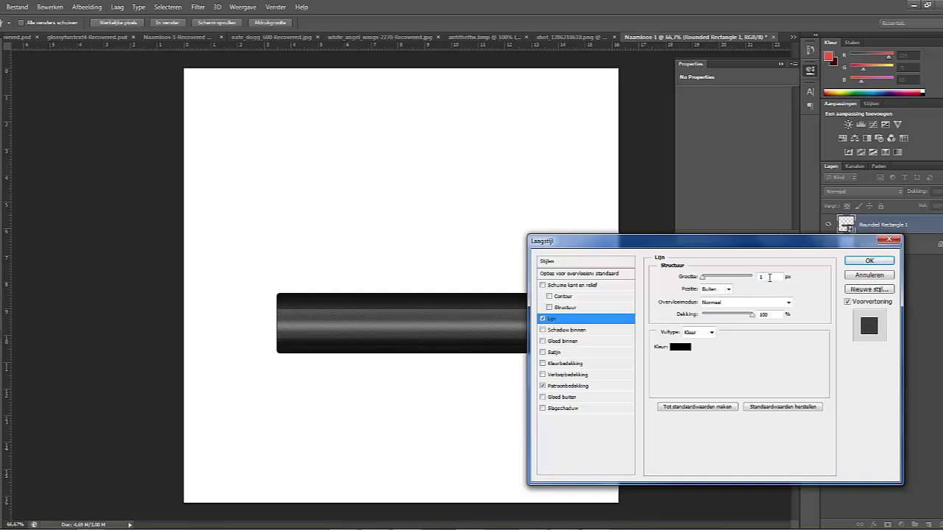
{"action": "type", "text": "3"}
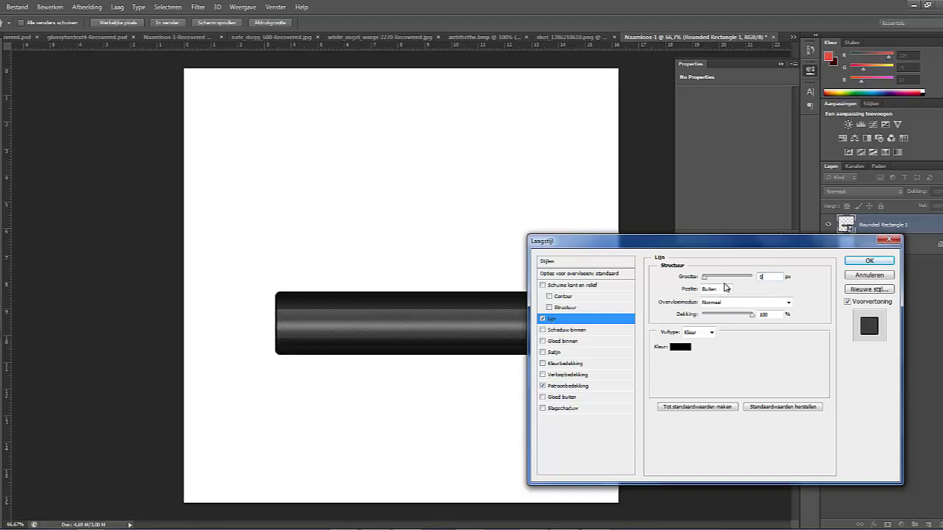
{"action": "double_click", "coordinate": [760, 276]}
{"action": "type", "text": "6"}
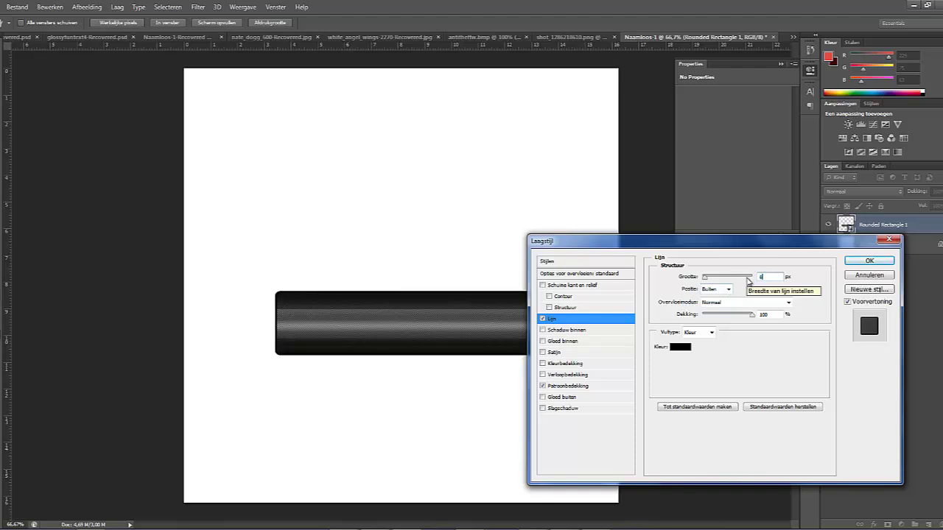
{"action": "left_click", "coordinate": [712, 333]}
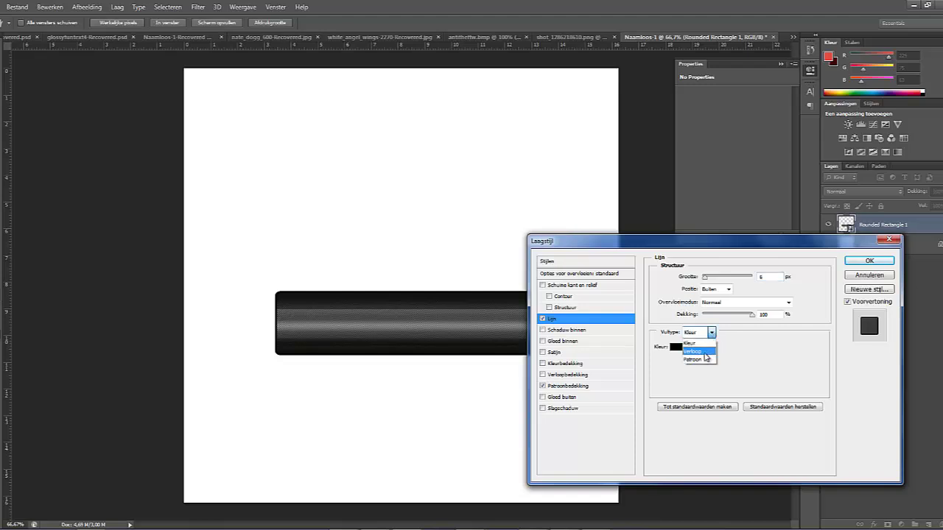
{"action": "left_click", "coordinate": [704, 352]}
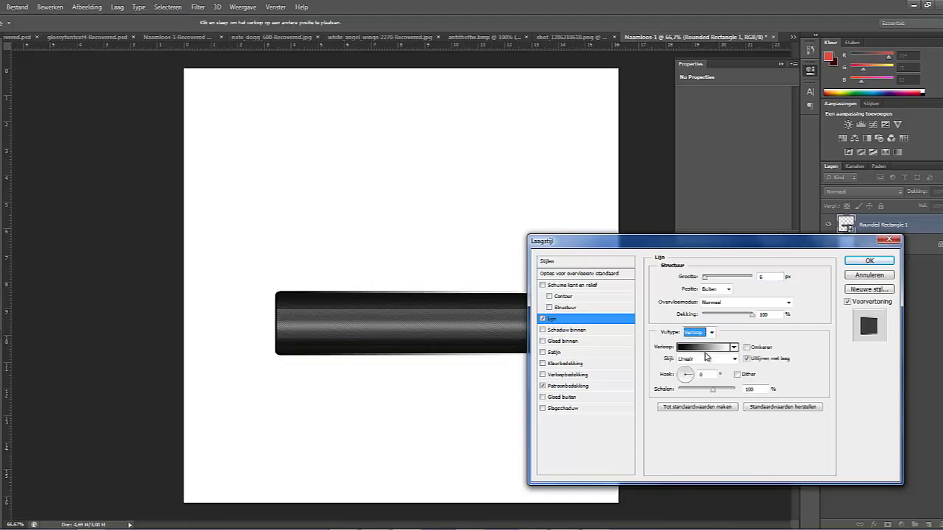
{"action": "left_click", "coordinate": [735, 347]}
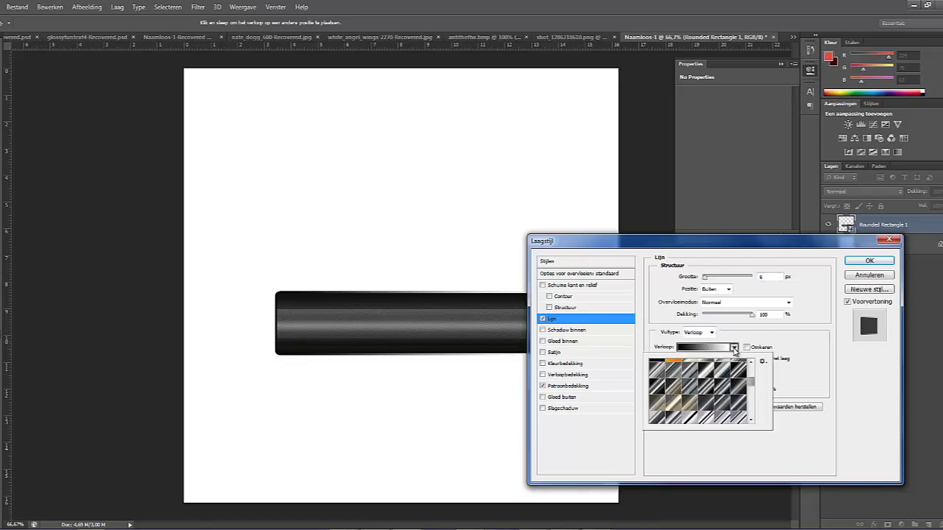
{"action": "left_click", "coordinate": [735, 347]}
{"action": "double_click", "coordinate": [707, 375]}
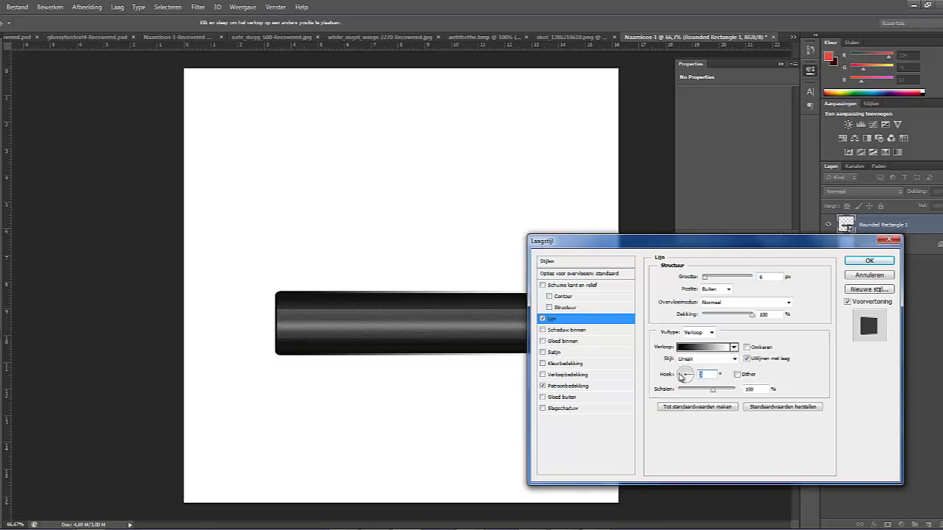
{"action": "left_click", "coordinate": [682, 374]}
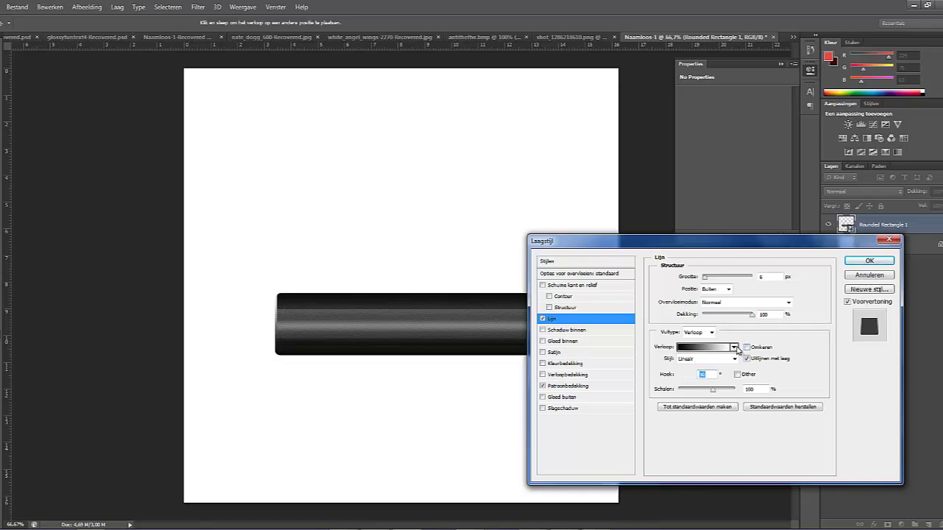
Try several metallic gradient presets for the stroke, then settle on a darker metallic one and apply it
{"action": "left_click", "coordinate": [734, 348]}
{"action": "left_click", "coordinate": [719, 388]}
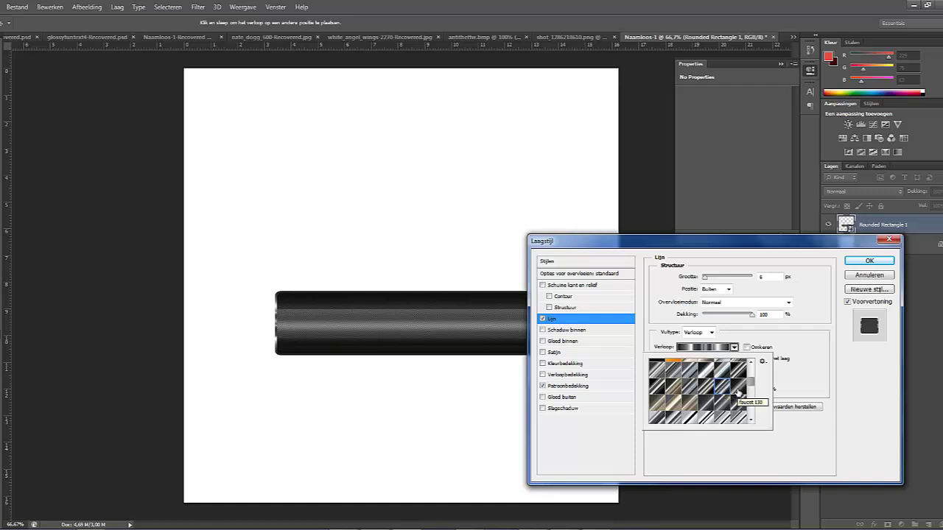
{"action": "left_click", "coordinate": [740, 404]}
{"action": "left_click", "coordinate": [723, 393]}
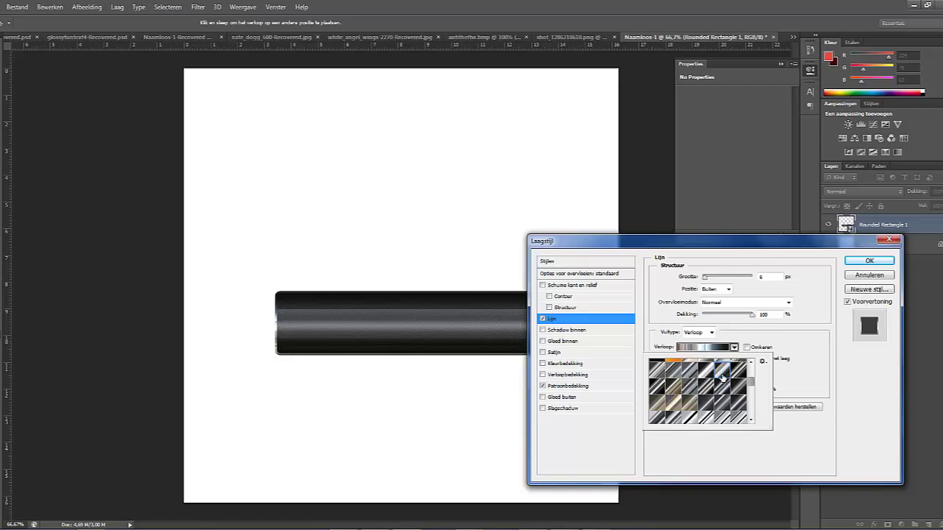
{"action": "left_click", "coordinate": [712, 374]}
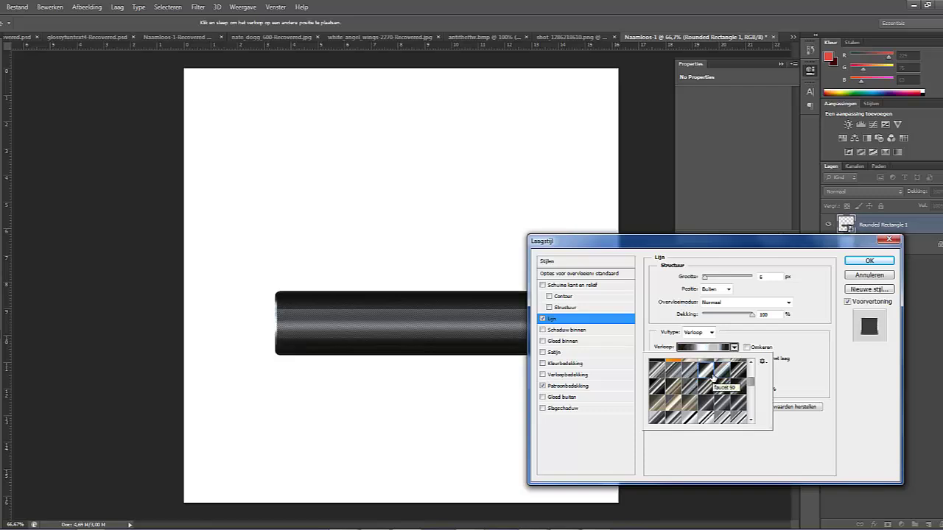
{"action": "scroll", "coordinate": [712, 376], "scroll_direction": "down", "scroll_amount": 1}
{"action": "left_click", "coordinate": [709, 401]}
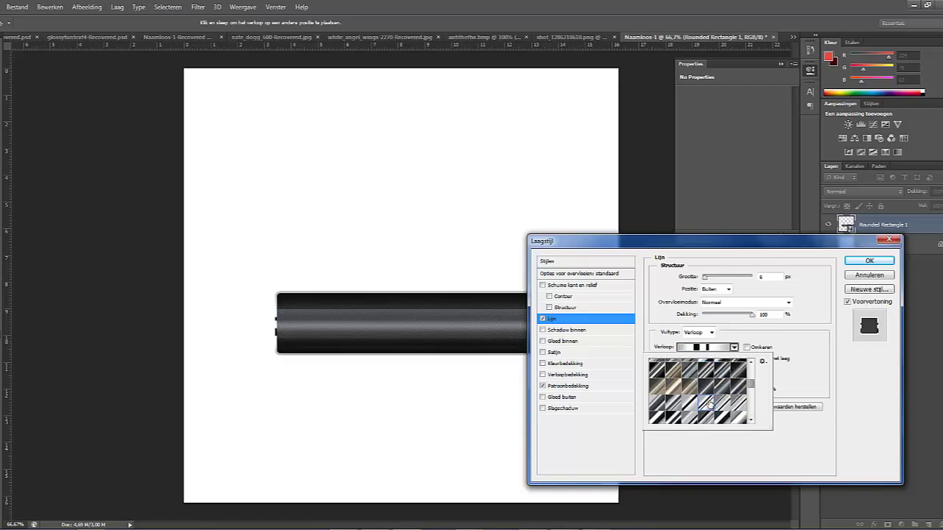
{"action": "left_click", "coordinate": [690, 393]}
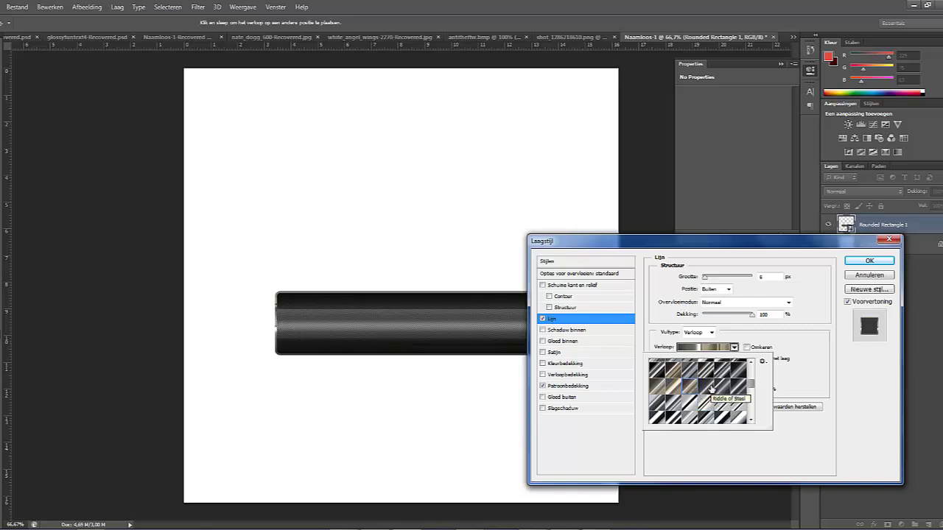
{"action": "left_click", "coordinate": [710, 398]}
{"action": "left_click", "coordinate": [720, 387]}
{"action": "scroll", "coordinate": [719, 387], "scroll_direction": "down", "scroll_amount": 2}
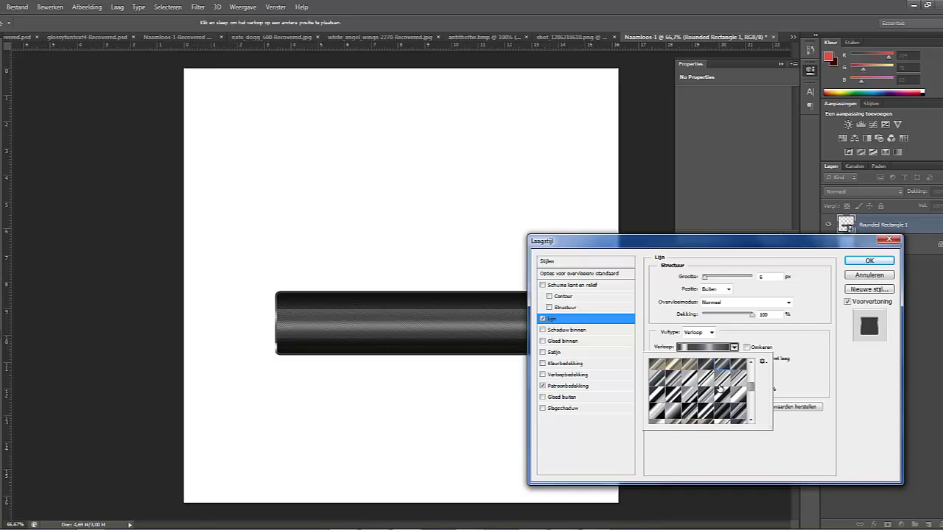
{"action": "left_click", "coordinate": [709, 412]}
{"action": "left_click", "coordinate": [720, 412]}
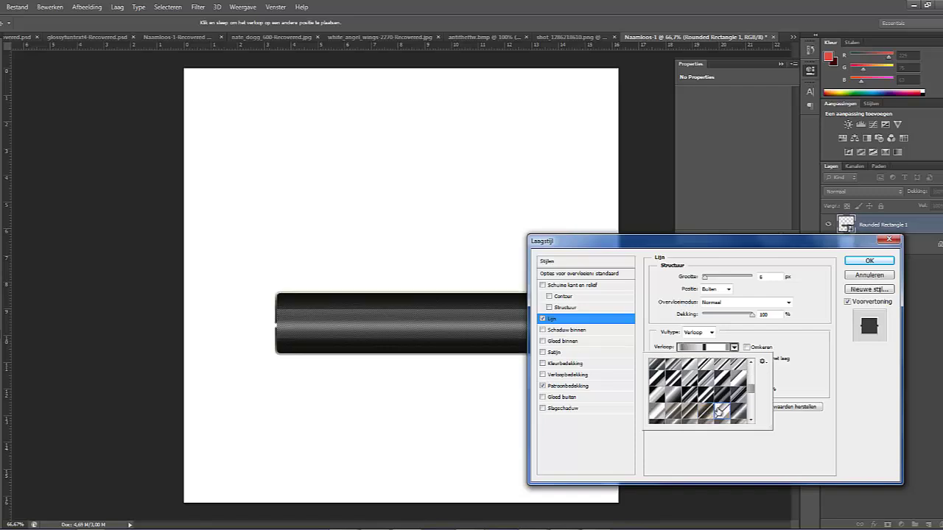
{"action": "left_click", "coordinate": [740, 410]}
{"action": "scroll", "coordinate": [733, 390], "scroll_direction": "down", "scroll_amount": 2}
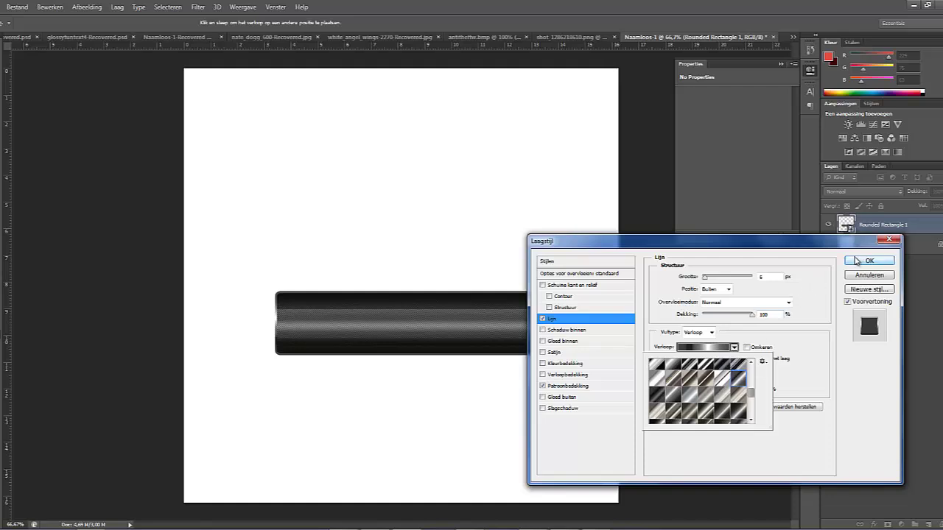
{"action": "left_click", "coordinate": [868, 261]}
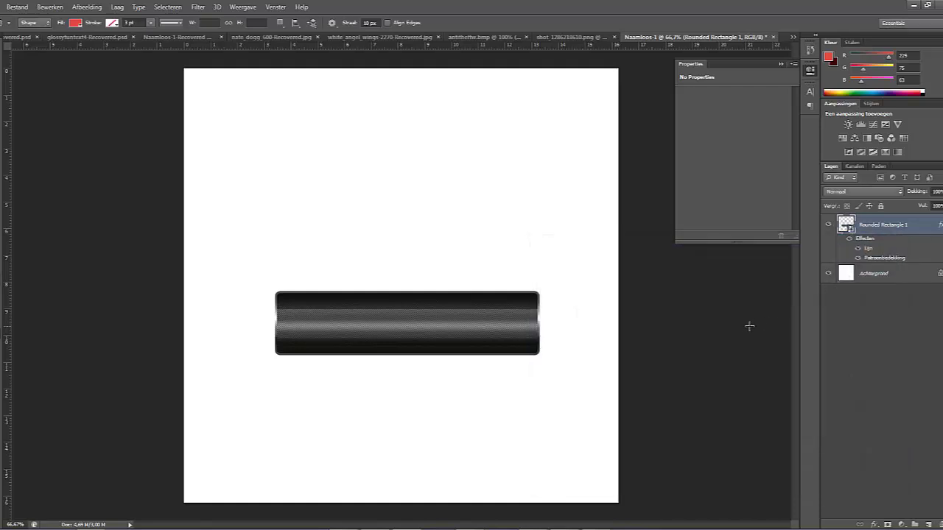
Convert the Background into Laag 0 and give it a red gradient overlay
{"action": "double_click", "coordinate": [937, 275]}
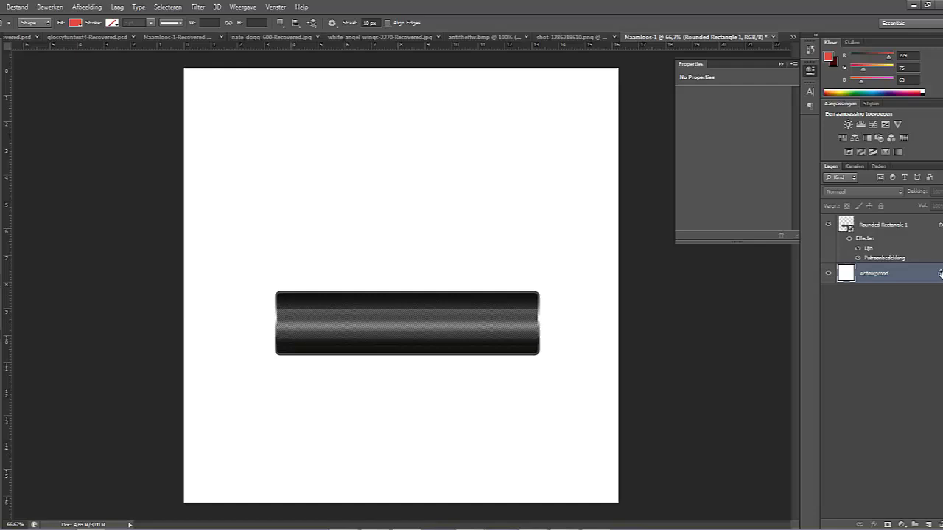
{"action": "left_click", "coordinate": [565, 172]}
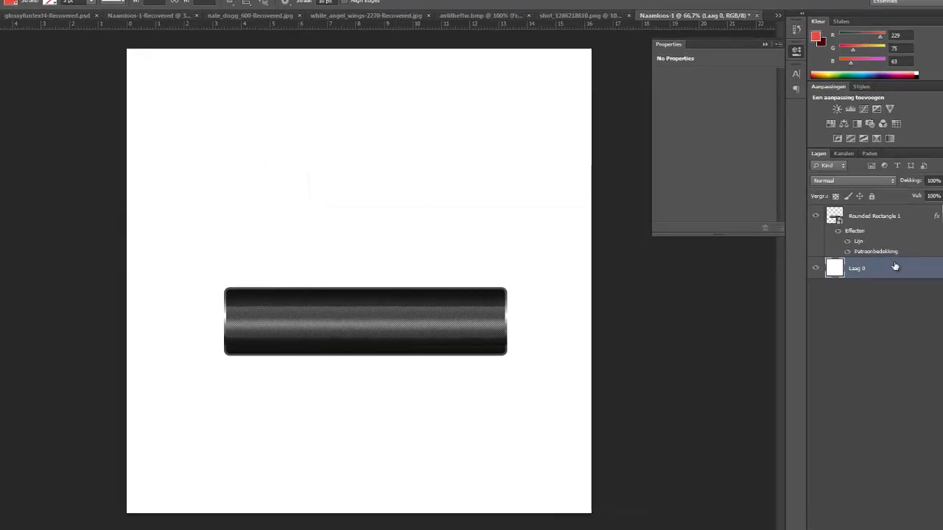
{"action": "double_click", "coordinate": [916, 276]}
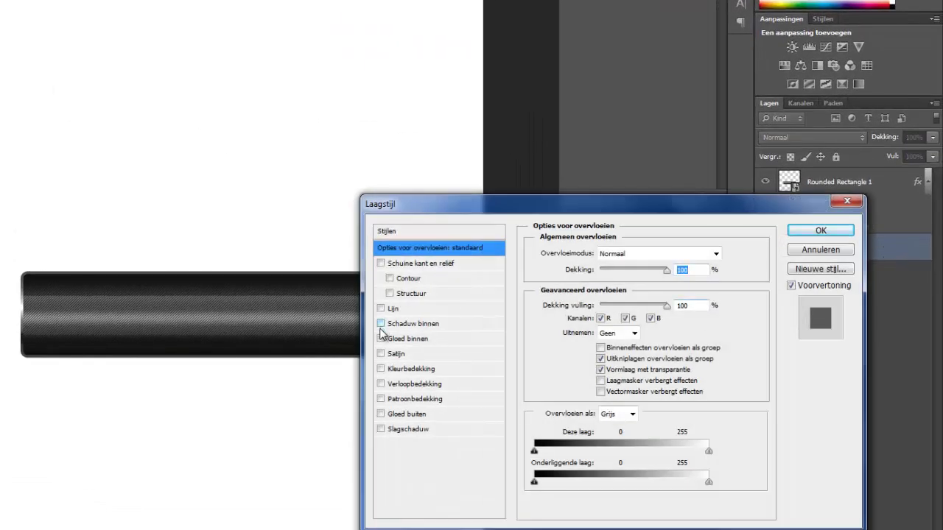
{"action": "left_click", "coordinate": [382, 384]}
{"action": "left_click", "coordinate": [403, 386]}
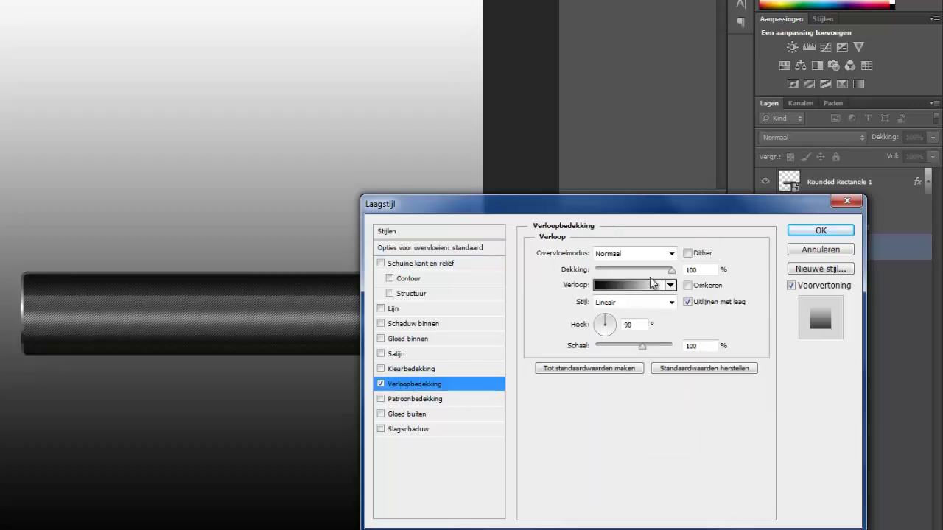
{"action": "left_click", "coordinate": [670, 286]}
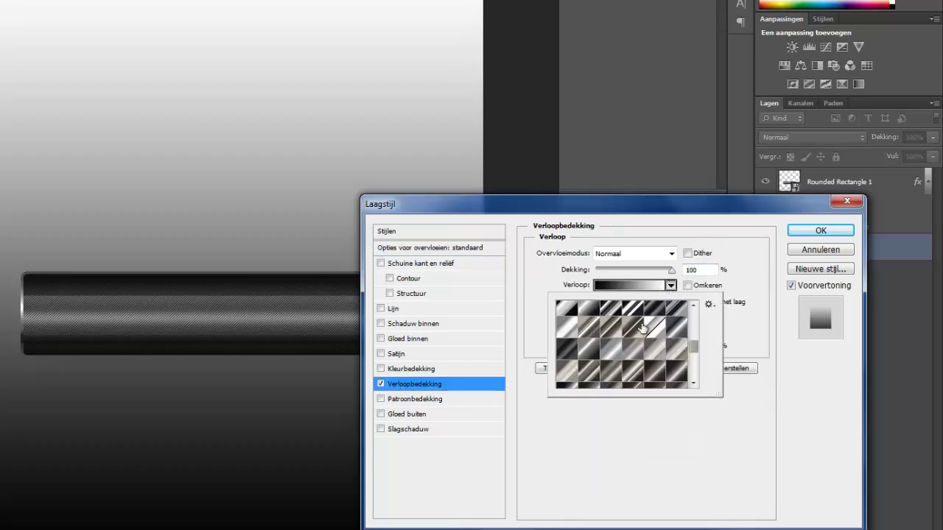
{"action": "scroll", "coordinate": [638, 333], "scroll_direction": "down", "scroll_amount": 2}
{"action": "scroll", "coordinate": [639, 333], "scroll_direction": "up", "scroll_amount": 2}
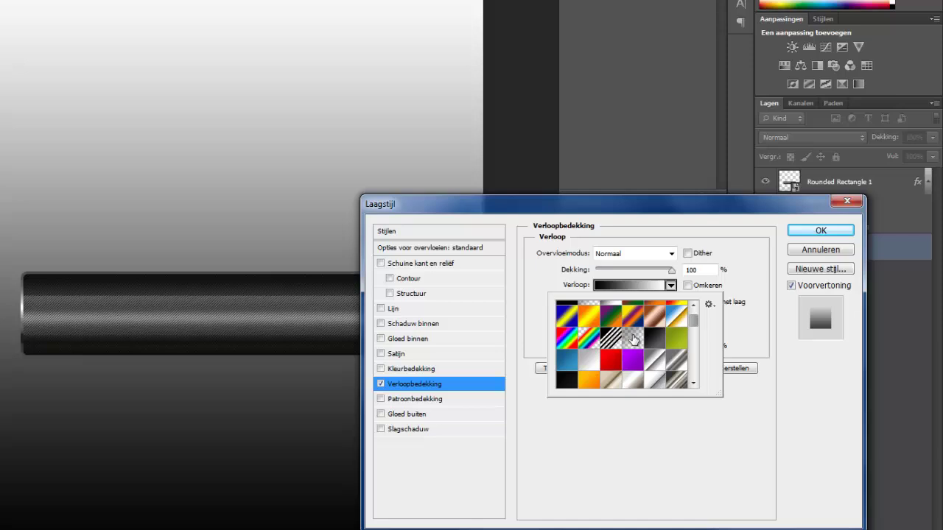
{"action": "left_click", "coordinate": [608, 360]}
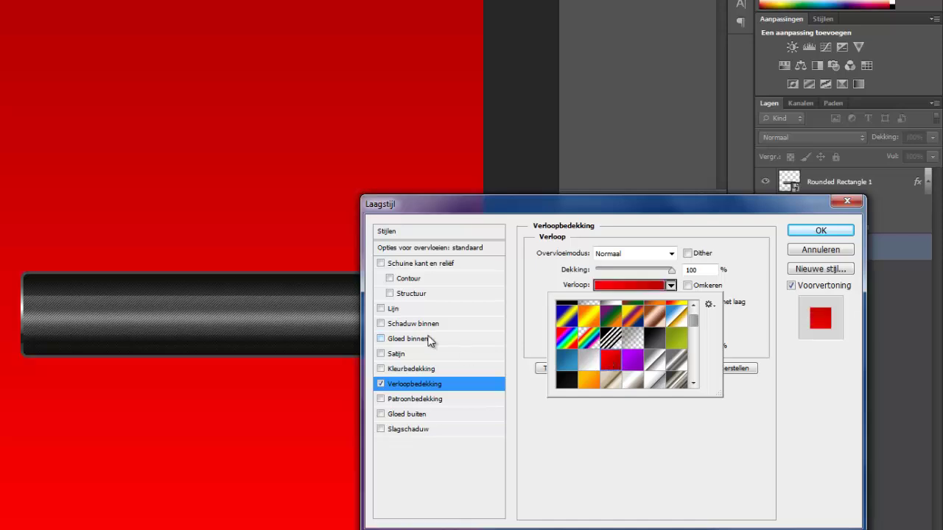
Change the gradient's right stop to deep red 800000, with Radial style and 90% scale
{"action": "left_click", "coordinate": [640, 285]}
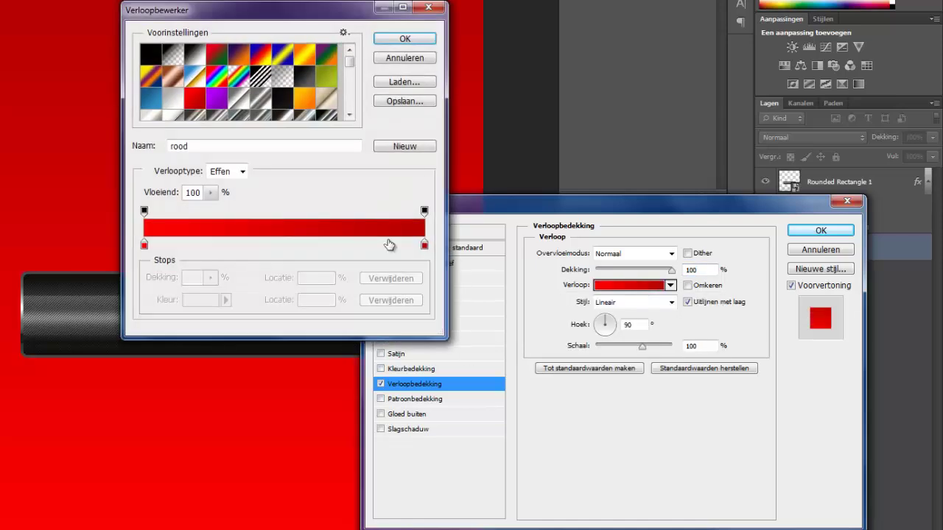
{"action": "left_click", "coordinate": [424, 246]}
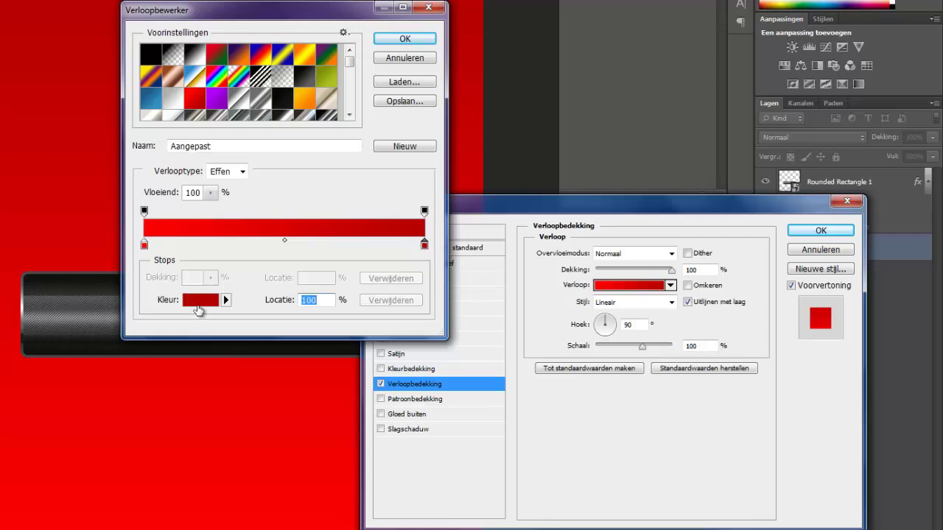
{"action": "left_click", "coordinate": [200, 299]}
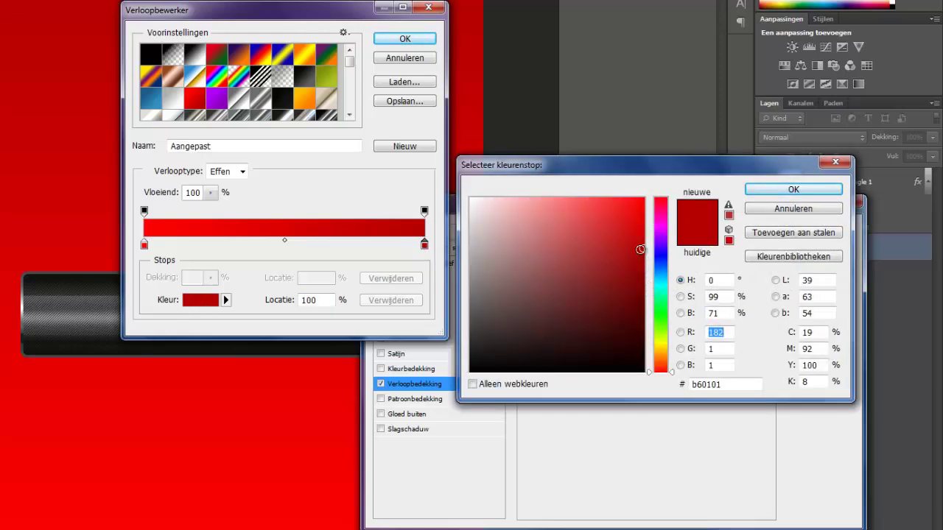
{"action": "left_click_drag", "start_coordinate": [640, 250], "coordinate": [643, 284]}
{"action": "left_click", "coordinate": [755, 189]}
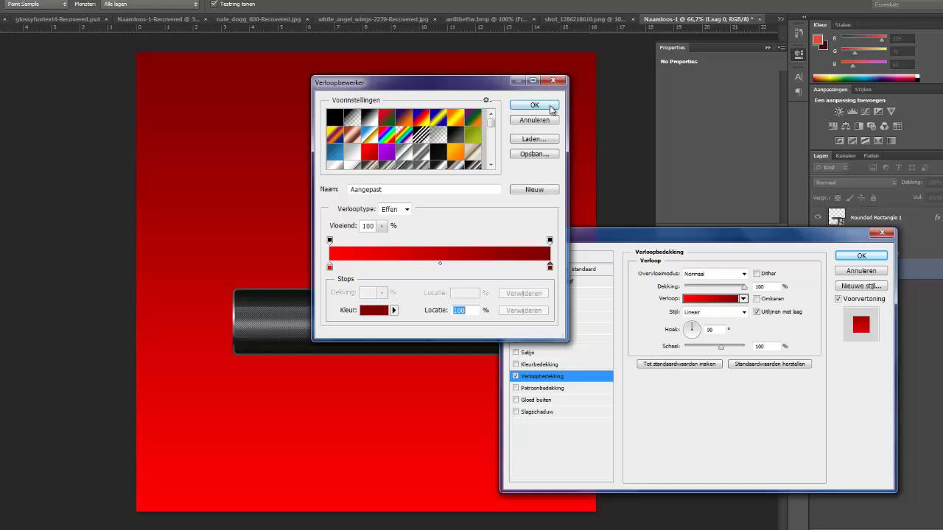
{"action": "left_click", "coordinate": [404, 38]}
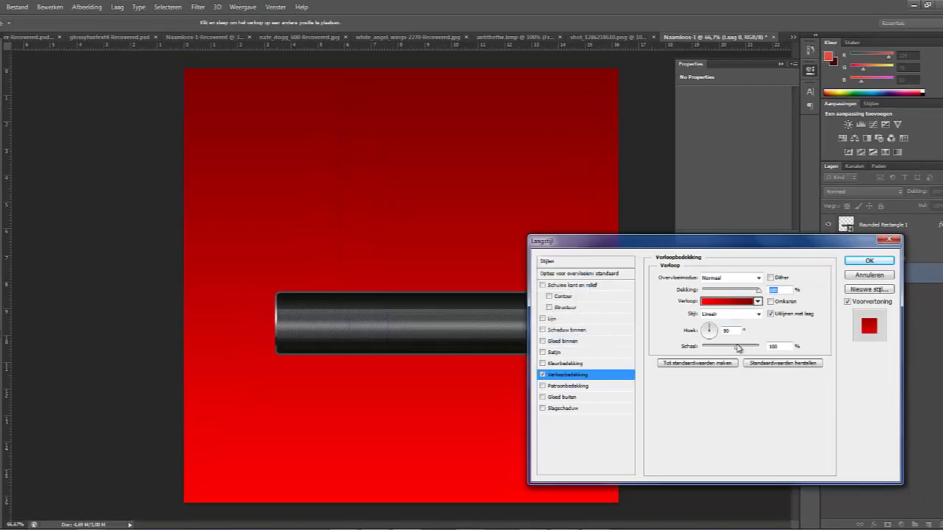
{"action": "left_click", "coordinate": [758, 314]}
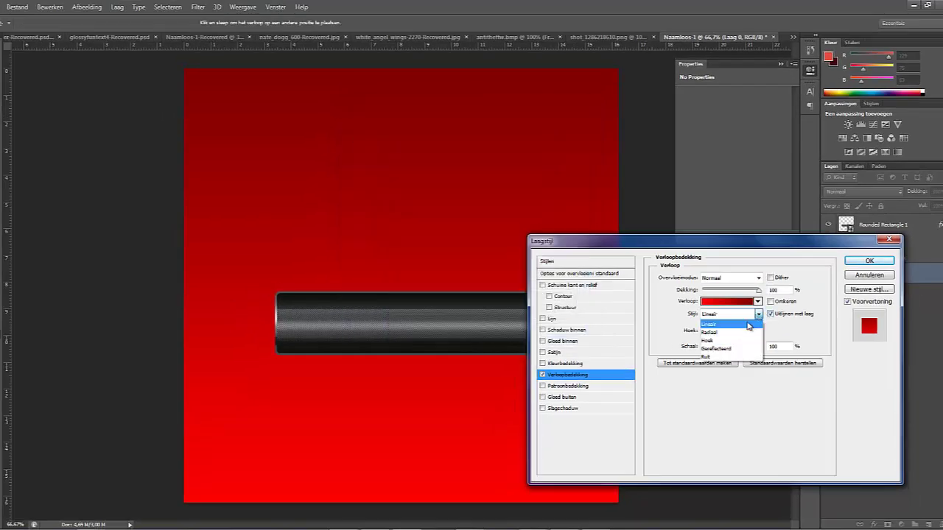
{"action": "left_click", "coordinate": [743, 332]}
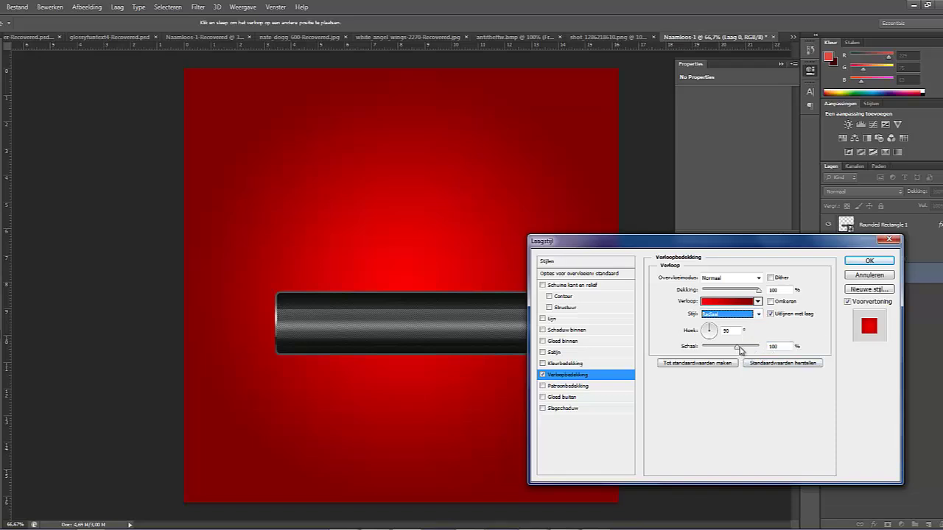
{"action": "left_click", "coordinate": [779, 346]}
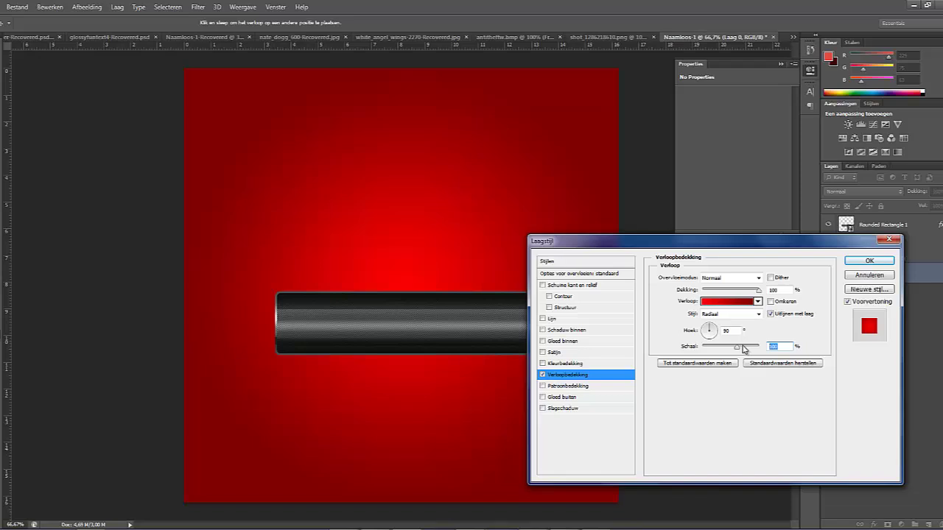
{"action": "type", "text": "90"}
Apply the red background style, then duplicate Rounded Rectangle 1 as Rounded Rectangle 1 kopie
{"action": "left_click", "coordinate": [870, 263]}
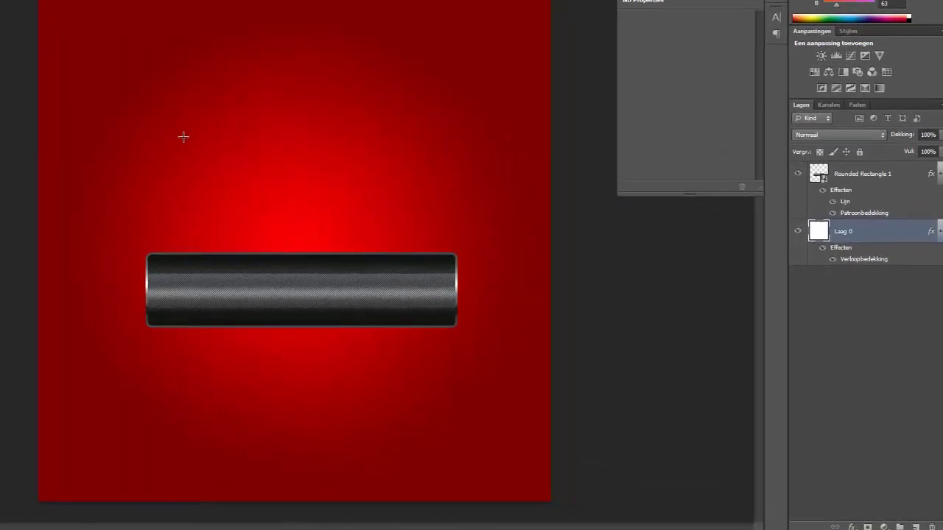
{"action": "left_click", "coordinate": [867, 101]}
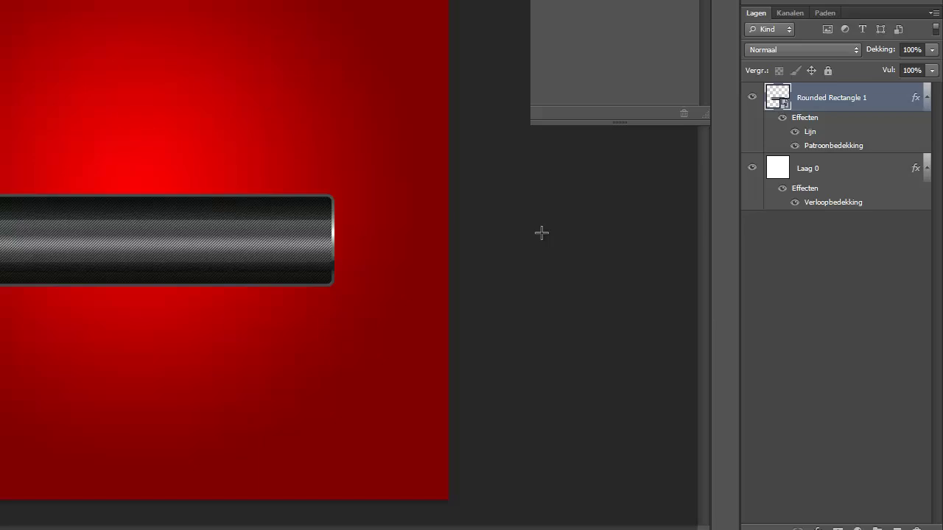
{"action": "left_click", "coordinate": [835, 176]}
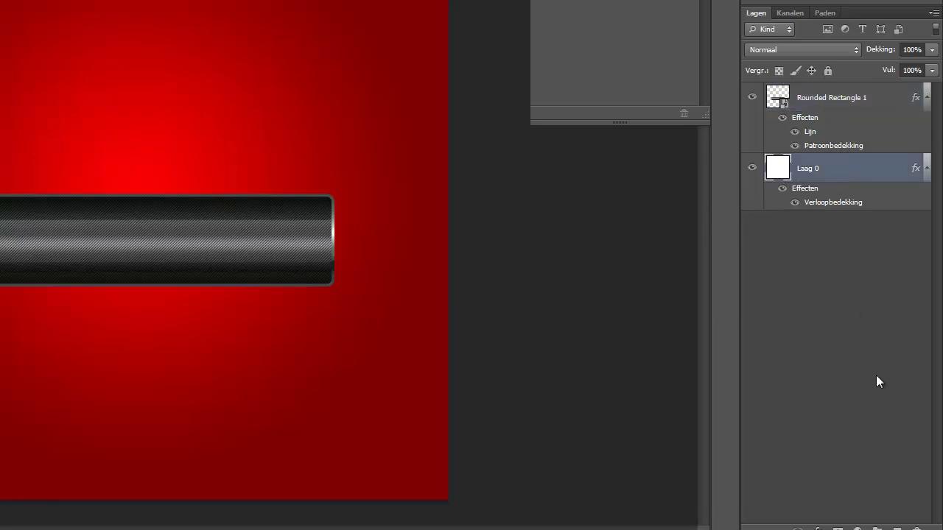
{"action": "right_click", "coordinate": [832, 95]}
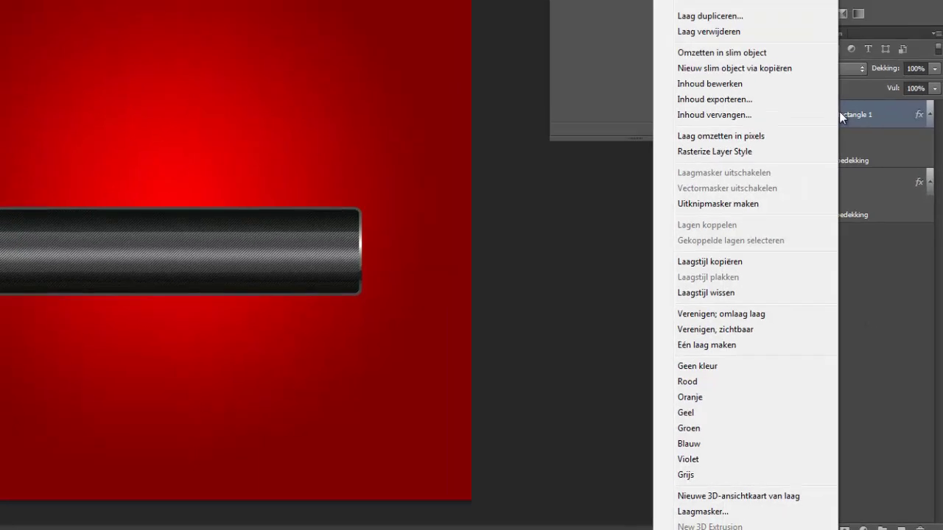
{"action": "left_click", "coordinate": [750, 96]}
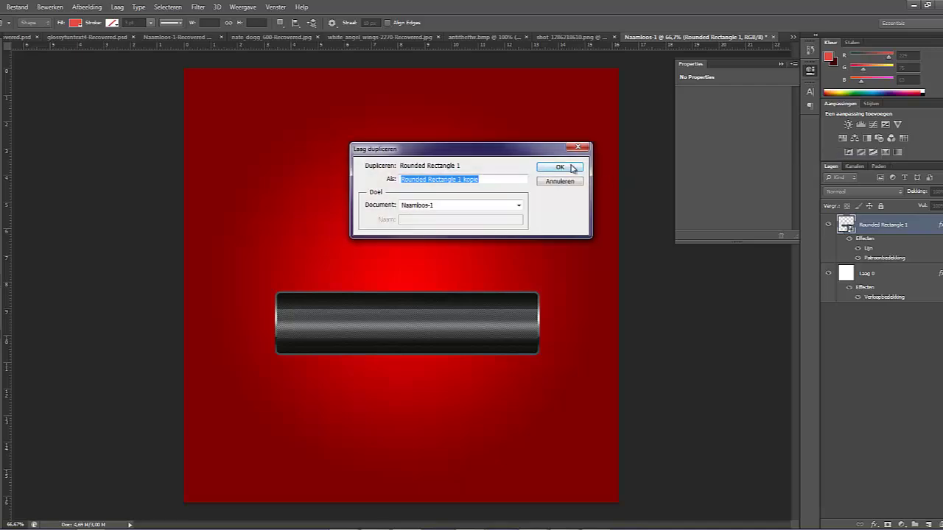
{"action": "left_click", "coordinate": [573, 169]}
{"action": "left_click_drag", "start_coordinate": [868, 230], "coordinate": [883, 306]}
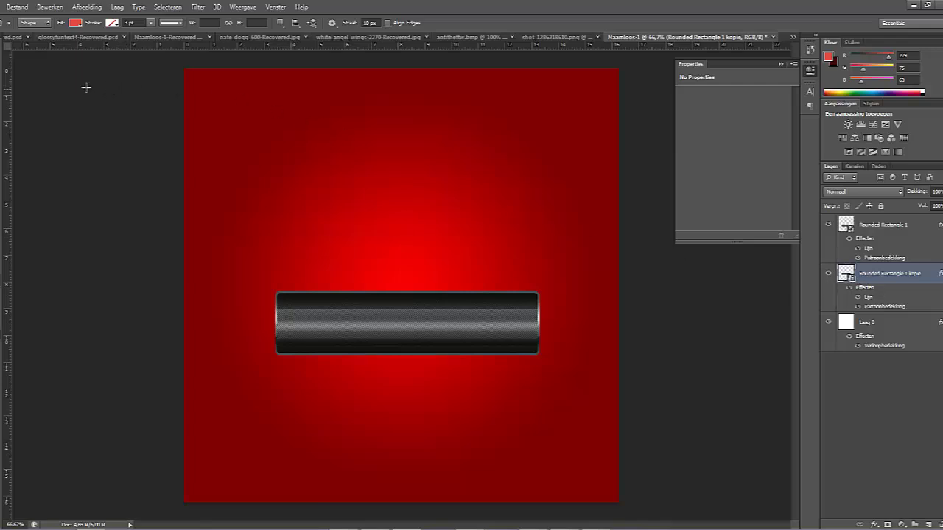
Nudge the copied bar down with the arrow keys until it sits just below the original
{"action": "key", "text": "v"}
{"action": "key", "text": "Down"}
{"action": "key", "text": "Down"}
{"action": "key", "text": "Down"}
{"action": "key", "text": "Down"}
{"action": "key", "text": "Down"}
{"action": "key", "text": "Down"}
{"action": "key", "text": "Down"}
{"action": "key", "text": "Down"}
{"action": "key", "text": "Down"}
{"action": "key", "text": "Down"}
{"action": "key", "text": "Down"}
{"action": "key", "text": "Down"}
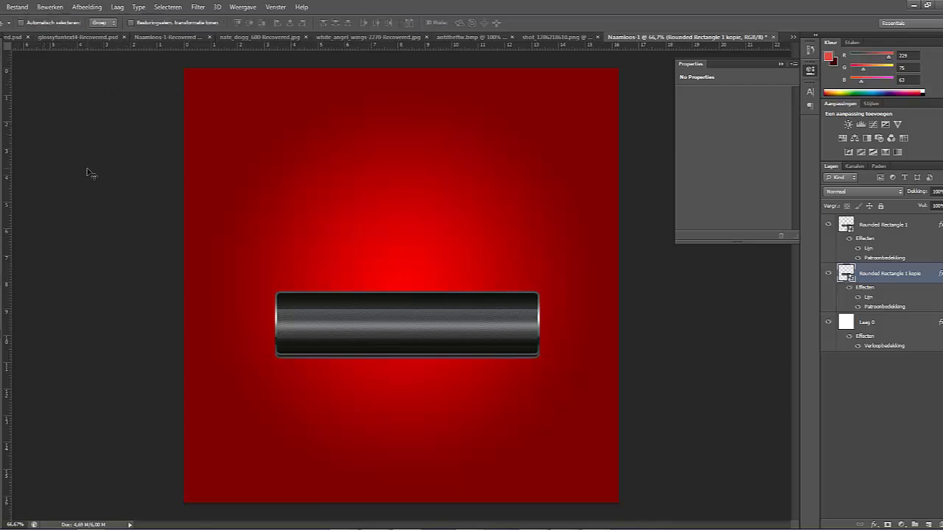
{"action": "key", "text": "Down"}
{"action": "key", "text": "Down"}
{"action": "key", "text": "Down"}
{"action": "key", "text": "Down"}
{"action": "key", "text": "Down"}
{"action": "key", "text": "Down"}
{"action": "key", "text": "Down"}
{"action": "key", "text": "Down"}
{"action": "key", "text": "Down"}
{"action": "key", "text": "Down"}
{"action": "key", "text": "Down"}
{"action": "key", "text": "Down"}
{"action": "key", "text": "Down"}
{"action": "key", "text": "Down"}
{"action": "key", "text": "Down"}
{"action": "key", "text": "Down"}
{"action": "key", "text": "Down"}
{"action": "key", "text": "Down"}
{"action": "key", "text": "Down"}
{"action": "key", "text": "Down"}
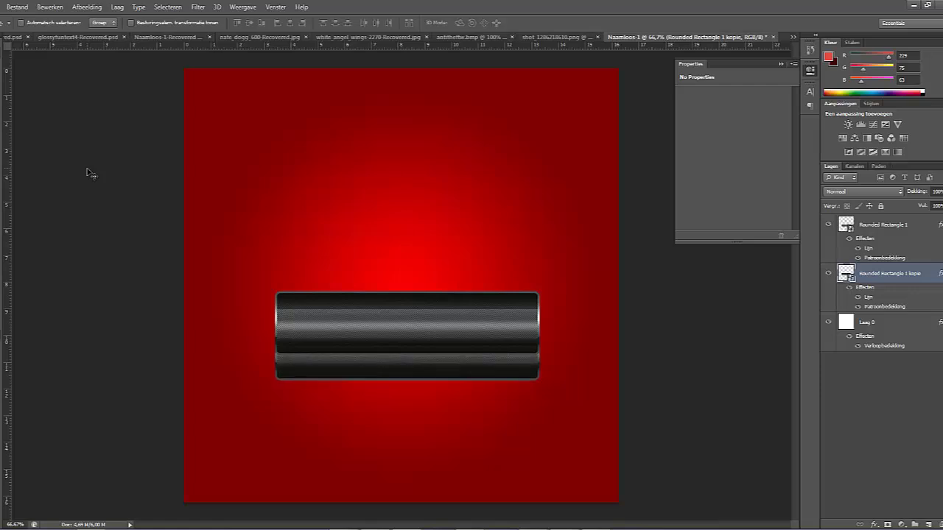
{"action": "key", "text": "Down"}
{"action": "key", "text": "Down"}
{"action": "key", "text": "Down"}
{"action": "key", "text": "Down"}
{"action": "key", "text": "Down"}
{"action": "key", "text": "Down"}
{"action": "key", "text": "Down"}
{"action": "key", "text": "Down"}
{"action": "key", "text": "Down"}
{"action": "key", "text": "Down"}
{"action": "key", "text": "Down"}
{"action": "key", "text": "Down"}
{"action": "key", "text": "Down"}
{"action": "key", "text": "Down"}
{"action": "key", "text": "Down"}
{"action": "key", "text": "Down"}
{"action": "key", "text": "Down"}
{"action": "key", "text": "Down"}
{"action": "key", "text": "Down"}
{"action": "key", "text": "Down"}
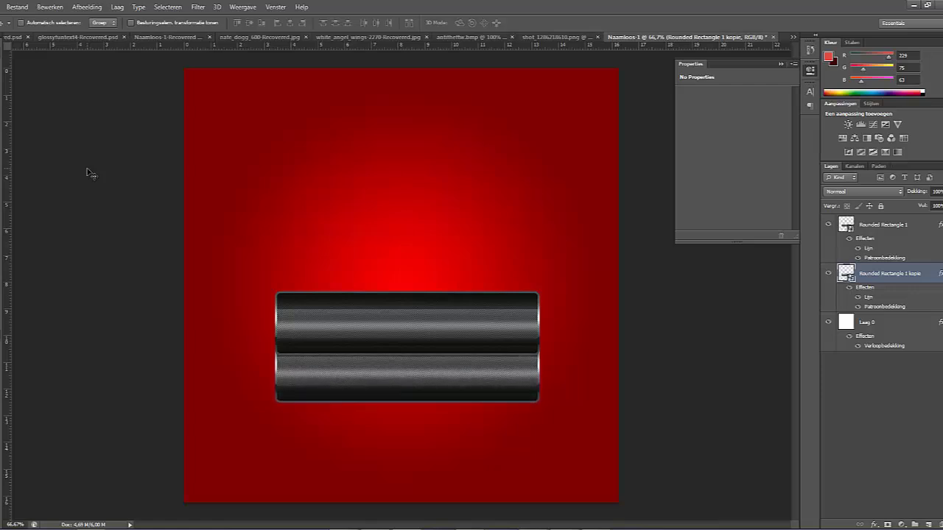
{"action": "key", "text": "Down"}
{"action": "key", "text": "Down"}
{"action": "key", "text": "Down"}
{"action": "key", "text": "Down"}
{"action": "key", "text": "Down"}
{"action": "key", "text": "Down"}
{"action": "key", "text": "Down"}
{"action": "key", "text": "Down"}
{"action": "key", "text": "Down"}
{"action": "key", "text": "Down"}
{"action": "key", "text": "Down"}
{"action": "key", "text": "Down"}
{"action": "key", "text": "Down"}
{"action": "key", "text": "Down"}
{"action": "key", "text": "Down"}
{"action": "key", "text": "Down"}
{"action": "key", "text": "Down"}
{"action": "key", "text": "Down"}
{"action": "key", "text": "Down"}
{"action": "key", "text": "Down"}
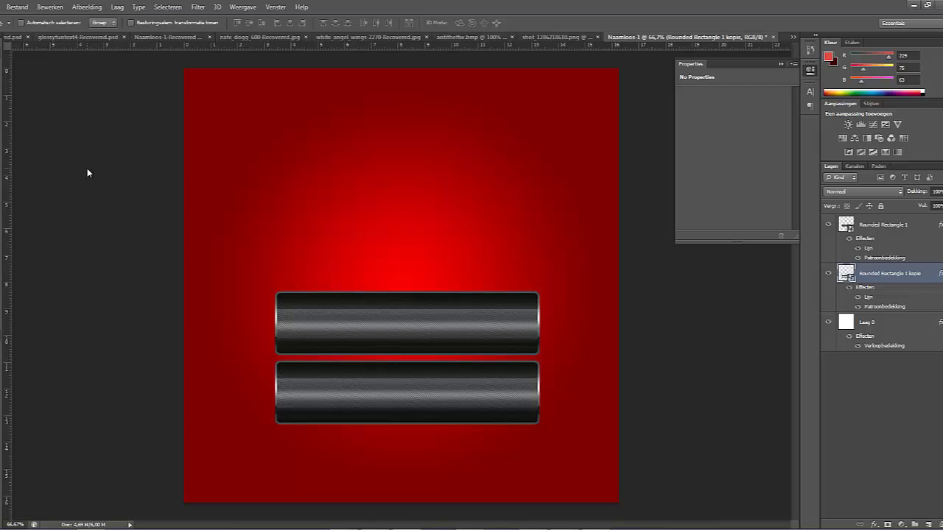
{"action": "key", "text": "Up"}
{"action": "key", "text": "Up"}
{"action": "key", "text": "Up"}
{"action": "key", "text": "Up"}
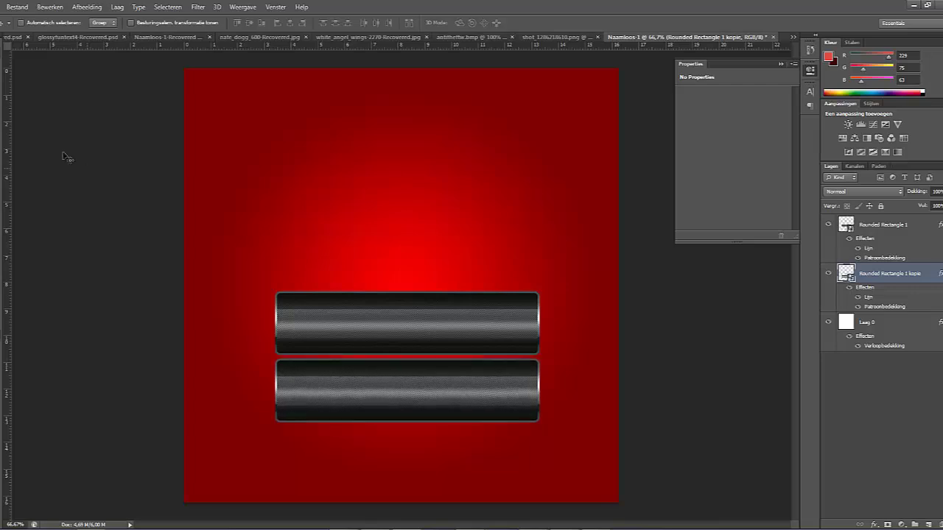
Squash the lower bar copy into a thin strip with the transform handles
{"action": "left_click", "coordinate": [131, 23]}
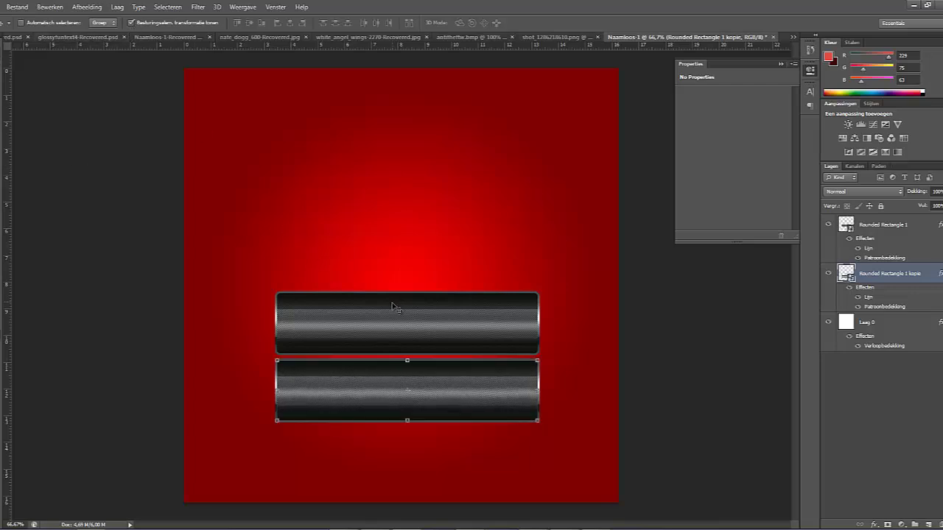
{"action": "left_click_drag", "start_coordinate": [407, 419], "coordinate": [408, 377]}
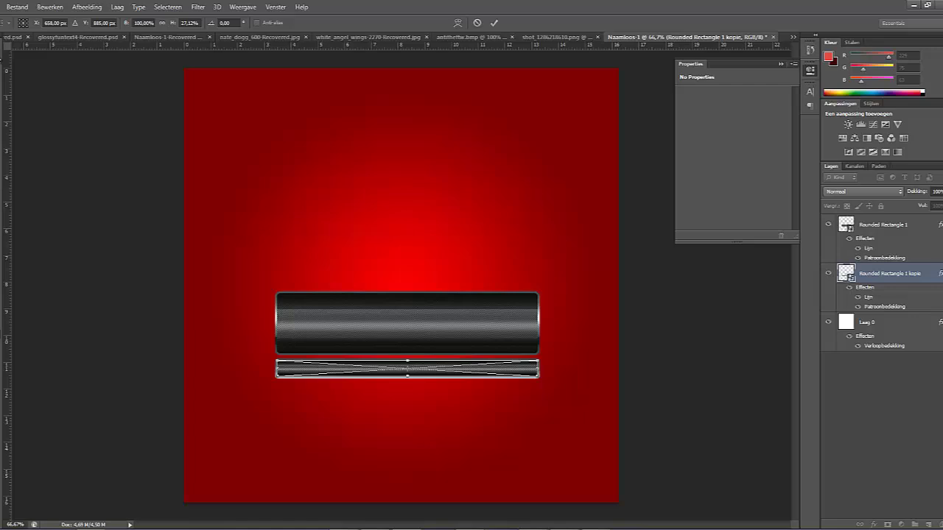
{"action": "key", "text": "v"}
{"action": "key", "text": "Return"}
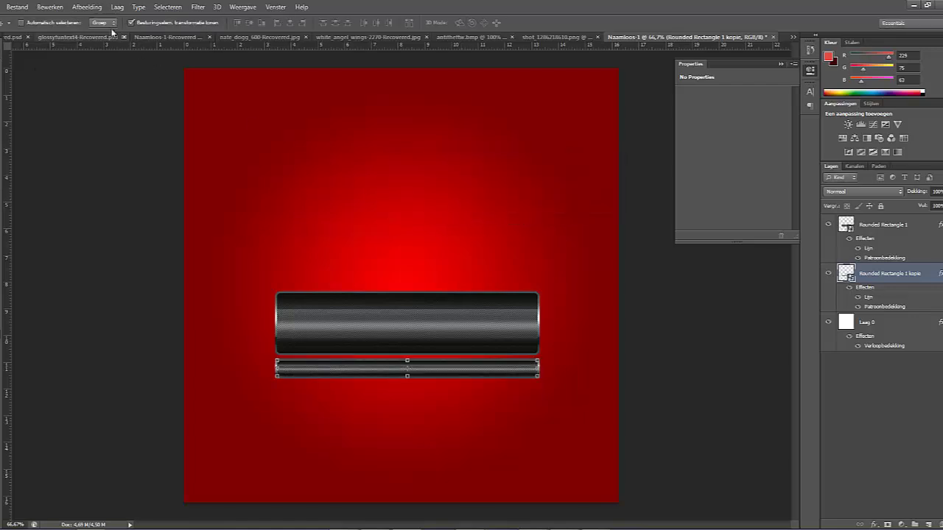
Widen the strip's bottom edge into a trapezoid with a Perspective transform
{"action": "left_click", "coordinate": [49, 7]}
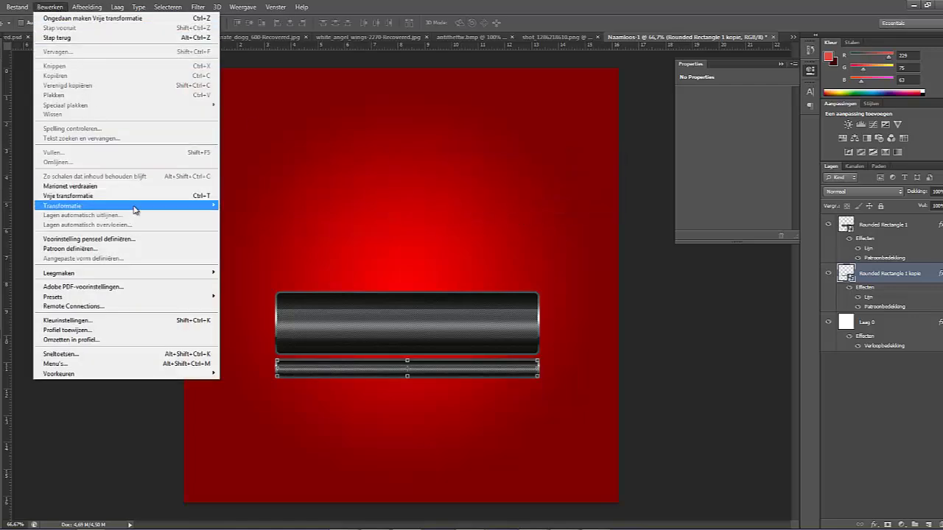
{"action": "mouse_move", "coordinate": [143, 208]}
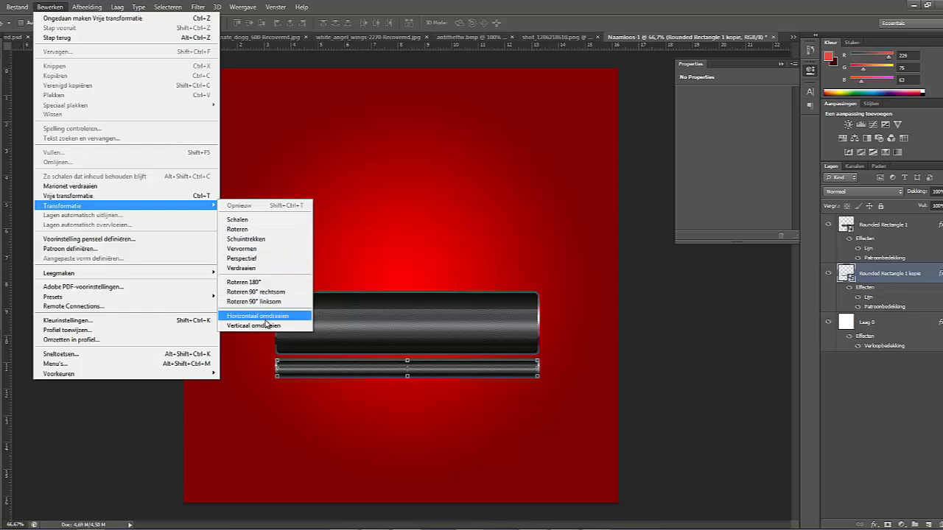
{"action": "left_click", "coordinate": [261, 259]}
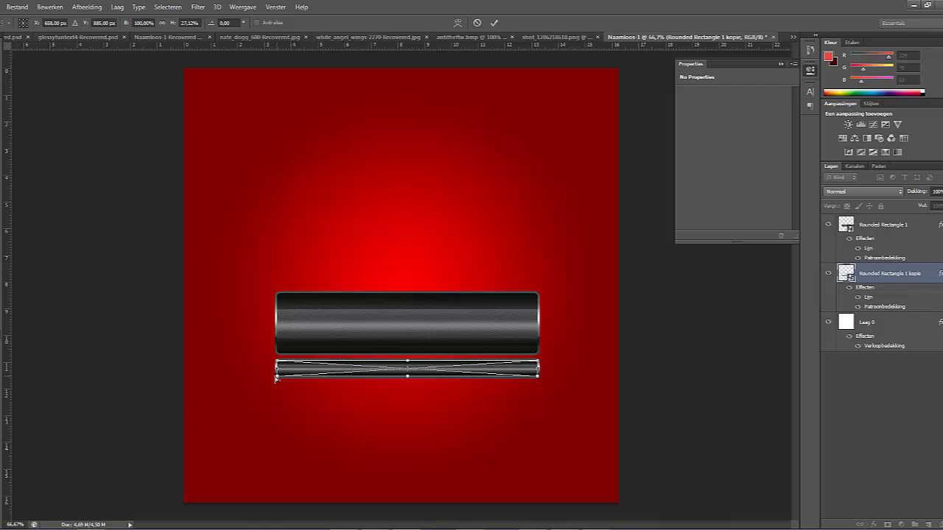
{"action": "left_click_drag", "start_coordinate": [276, 379], "coordinate": [261, 377]}
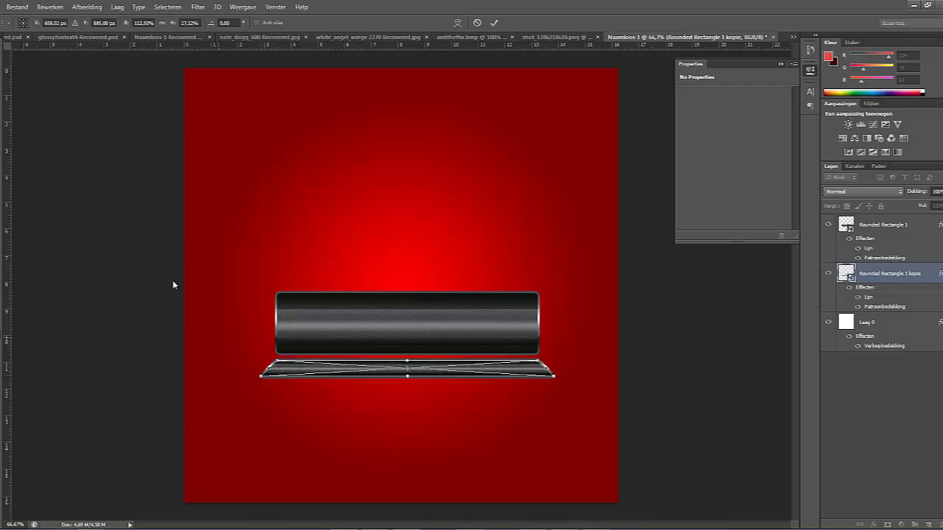
{"action": "key", "text": "v"}
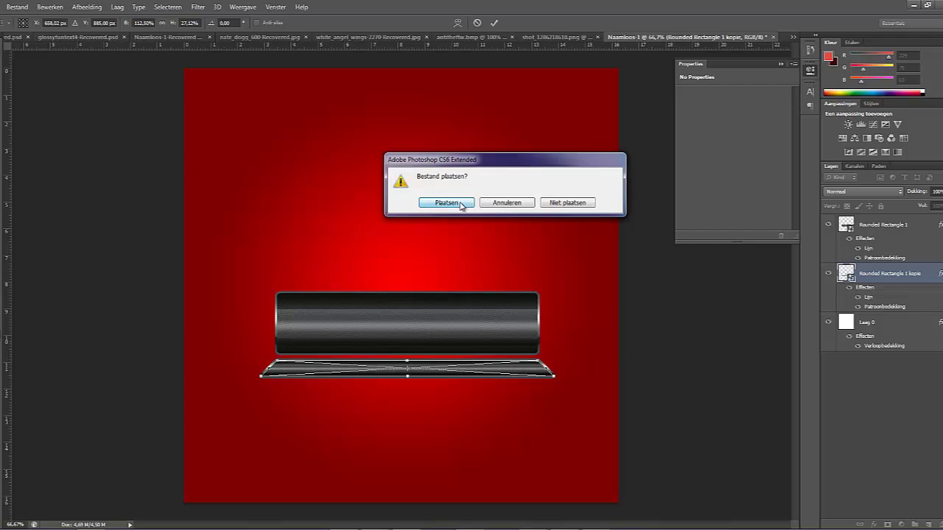
{"action": "left_click", "coordinate": [448, 204]}
{"action": "left_click_drag", "start_coordinate": [434, 369], "coordinate": [431, 370]}
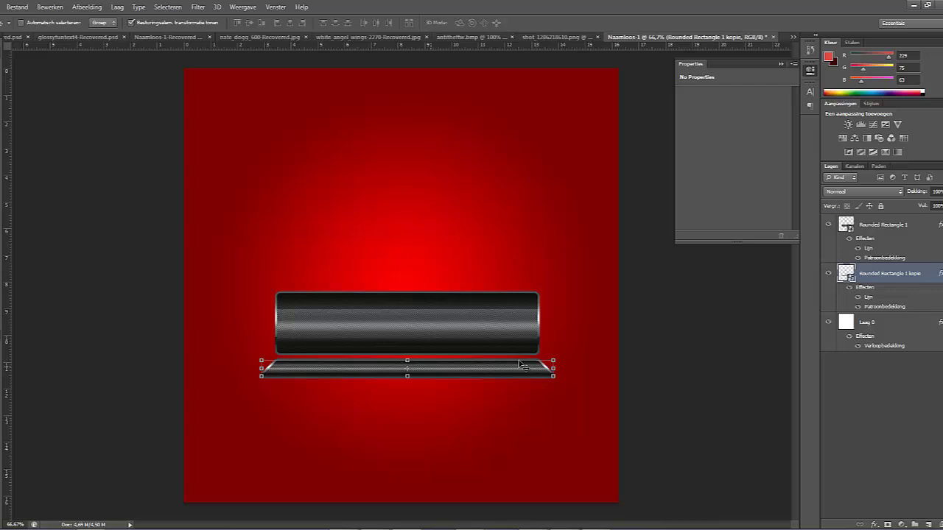
Hide the strip's stroke and pattern effects and give it a near-black 050000 colour overlay
{"action": "left_click", "coordinate": [857, 298]}
{"action": "left_click", "coordinate": [859, 308]}
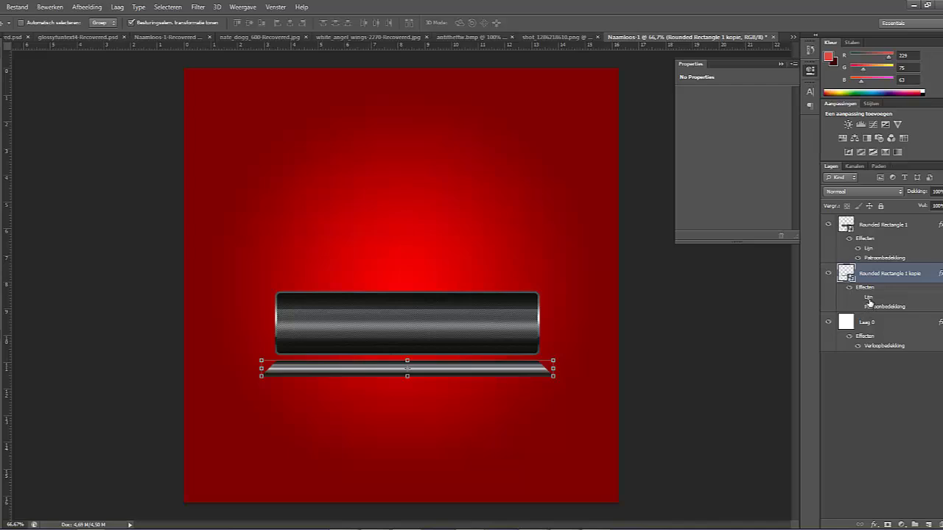
{"action": "double_click", "coordinate": [866, 289]}
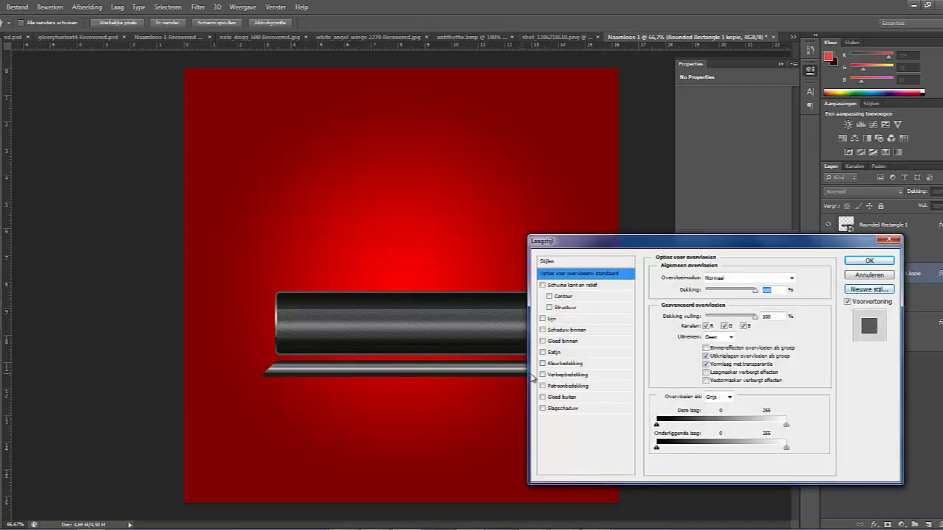
{"action": "left_click", "coordinate": [542, 364]}
{"action": "left_click", "coordinate": [562, 364]}
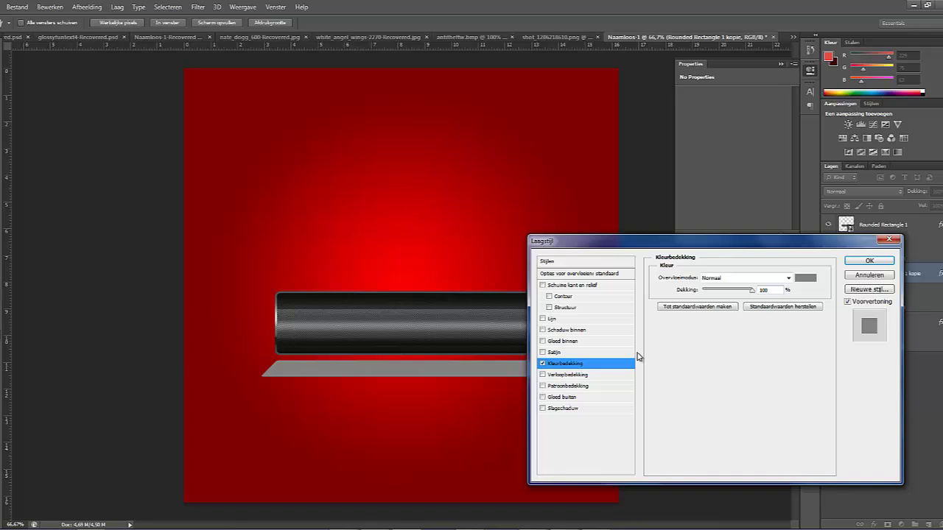
{"action": "left_click", "coordinate": [810, 281]}
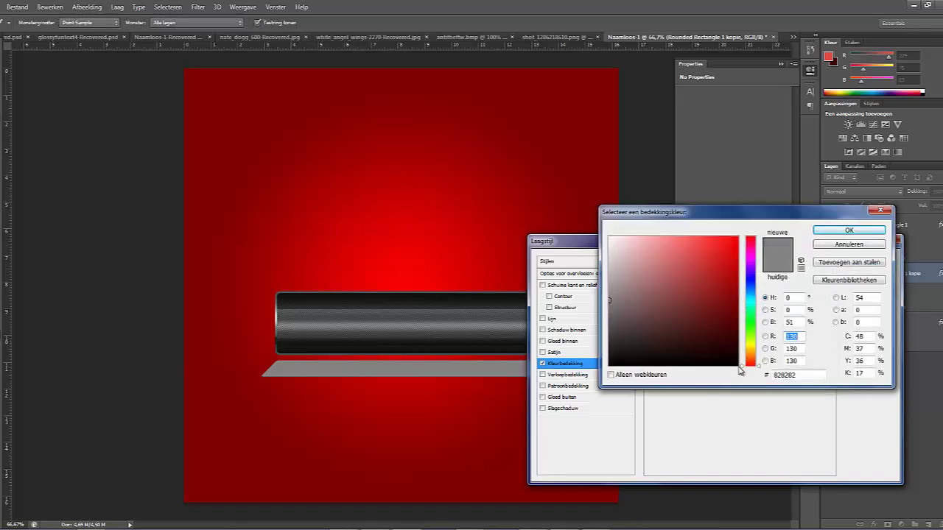
{"action": "left_click", "coordinate": [734, 363]}
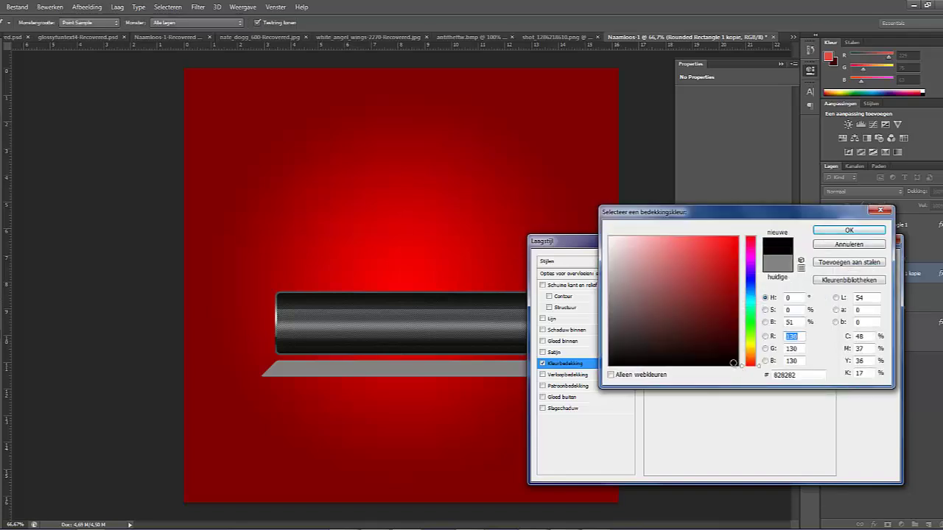
{"action": "left_click", "coordinate": [849, 232]}
{"action": "left_click", "coordinate": [869, 260]}
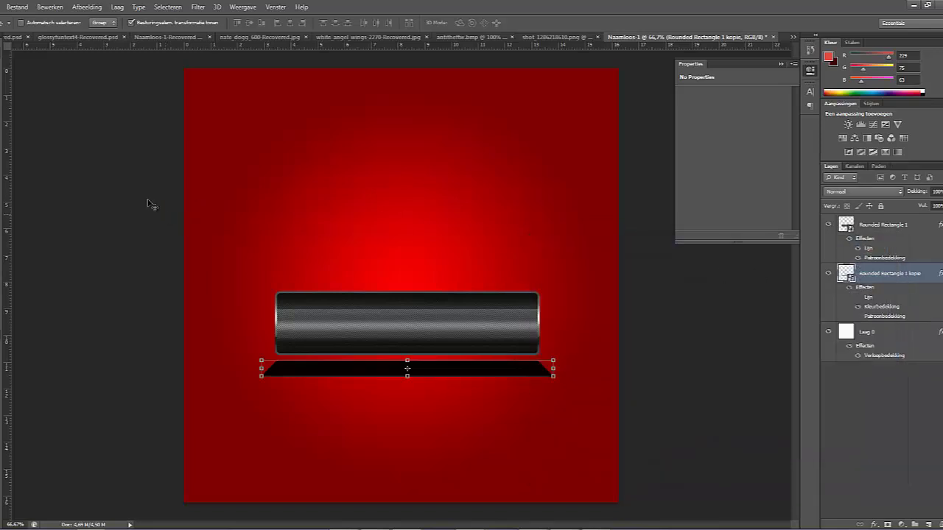
Blur the strip with a 7.4 px Gaussian Blur, keep Fill at 100%, and set Opacity to 34%
{"action": "left_click", "coordinate": [199, 6]}
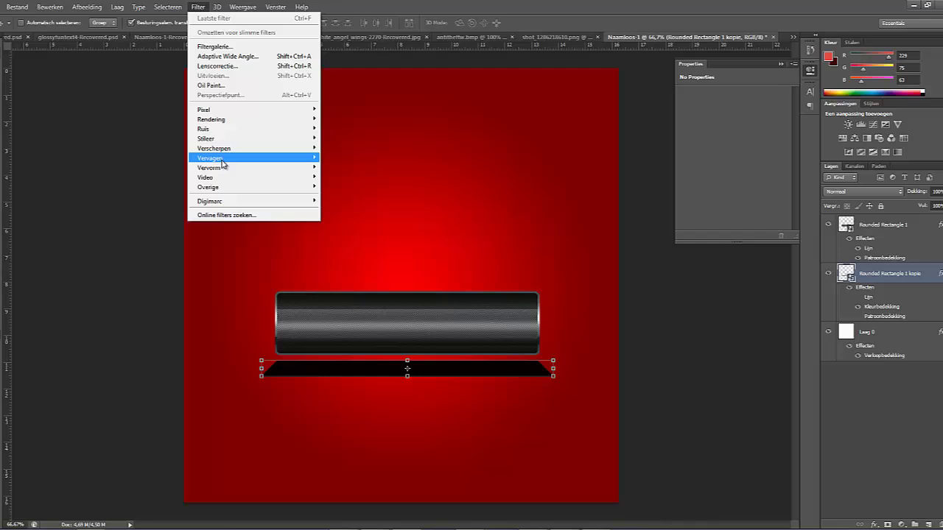
{"action": "mouse_move", "coordinate": [221, 159]}
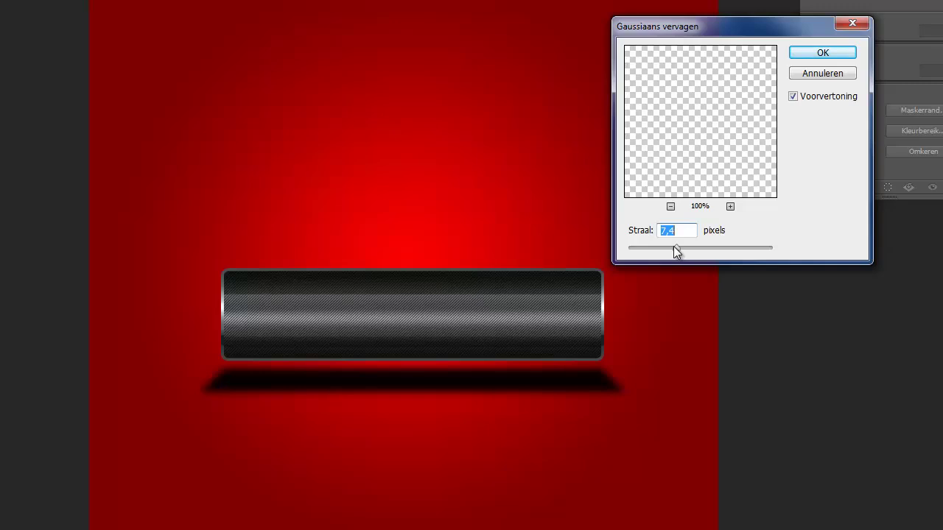
{"action": "left_click", "coordinate": [818, 52]}
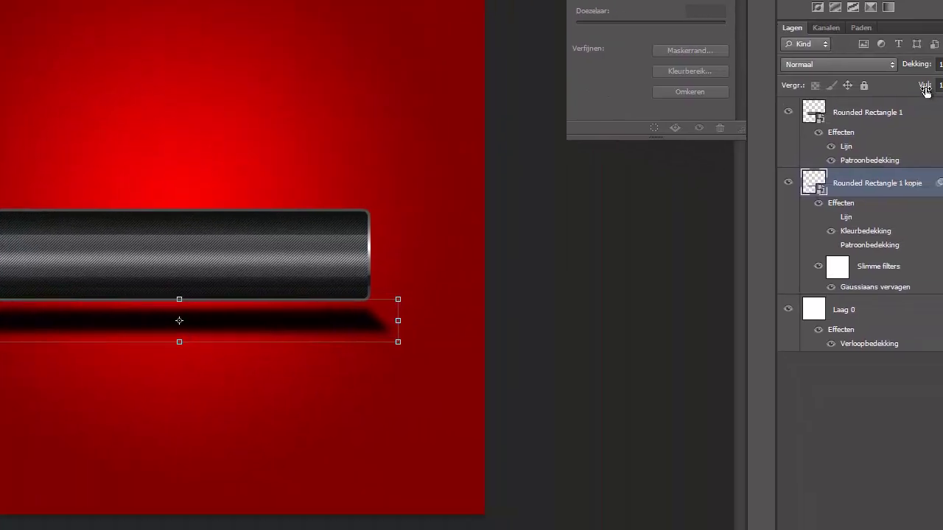
{"action": "left_click", "coordinate": [877, 78]}
{"action": "left_click_drag", "start_coordinate": [868, 82], "coordinate": [930, 90]}
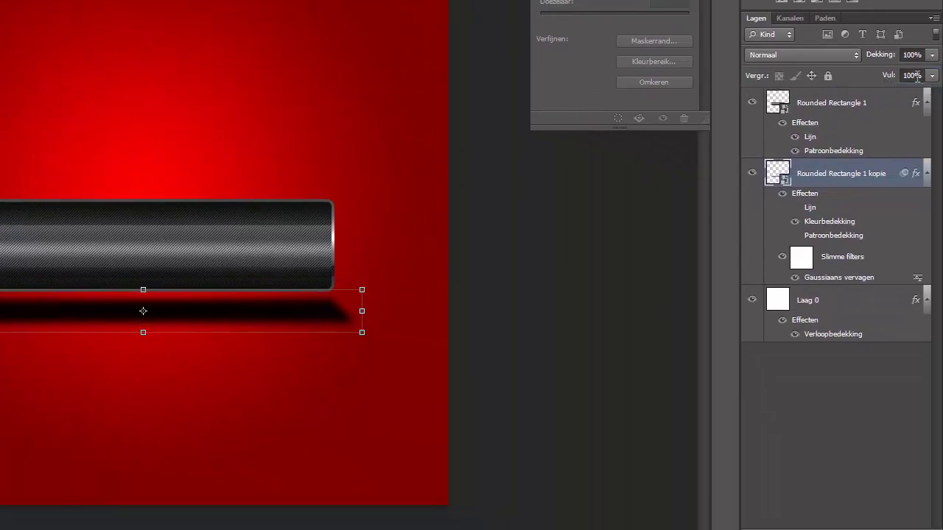
{"action": "left_click_drag", "start_coordinate": [882, 59], "coordinate": [832, 51]}
{"action": "key", "text": "Return"}
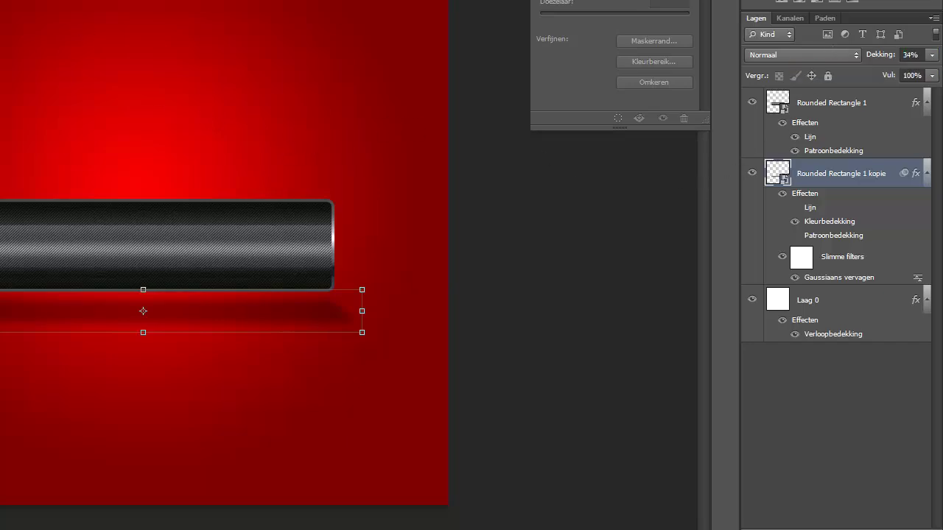
{"action": "key", "text": "Return"}
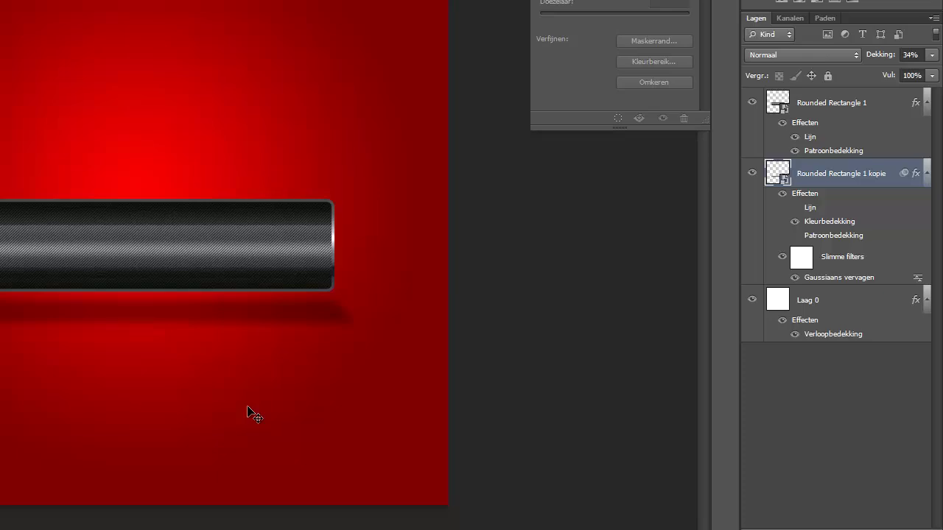
Add a new layer above Rounded Rectangle 1 and type 'NA TE DOGG' on the bar
{"action": "left_click", "coordinate": [810, 103]}
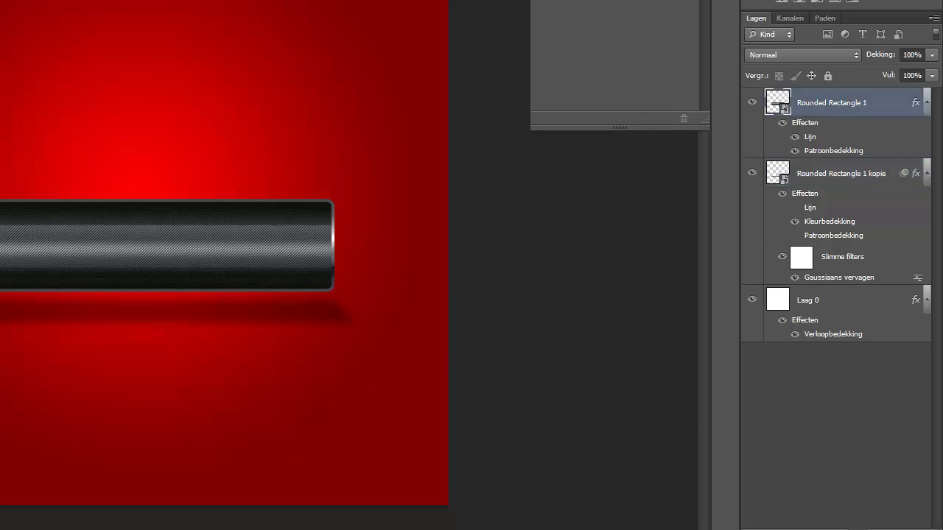
{"action": "left_click", "coordinate": [895, 528]}
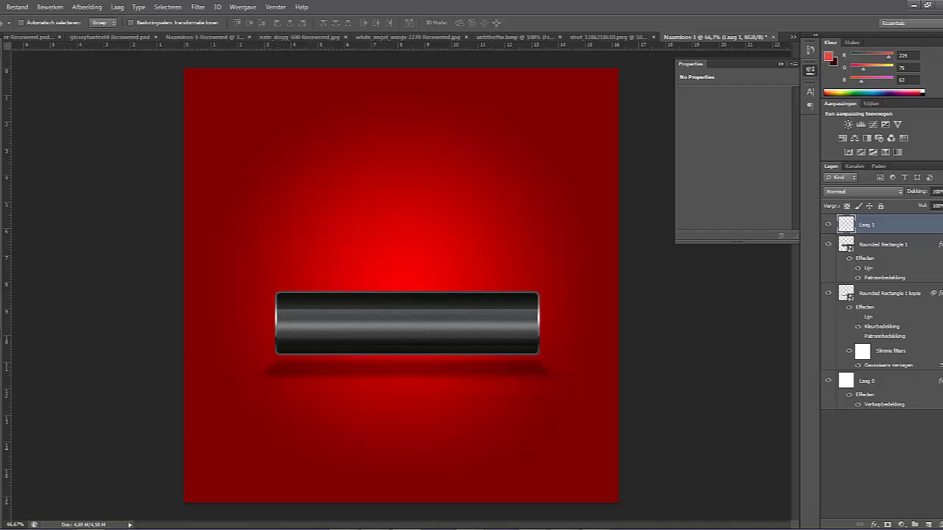
{"action": "key", "text": "t"}
{"action": "left_click", "coordinate": [320, 318]}
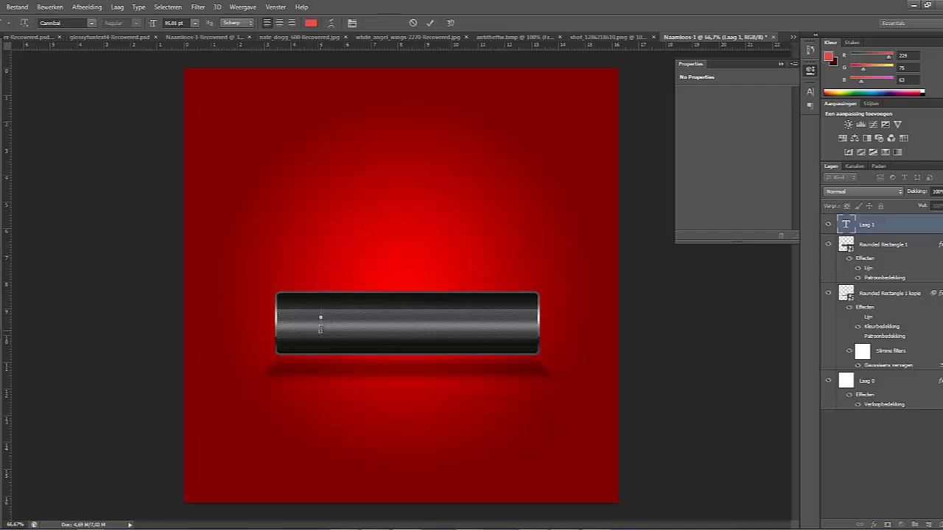
{"action": "type", "text": "N"}
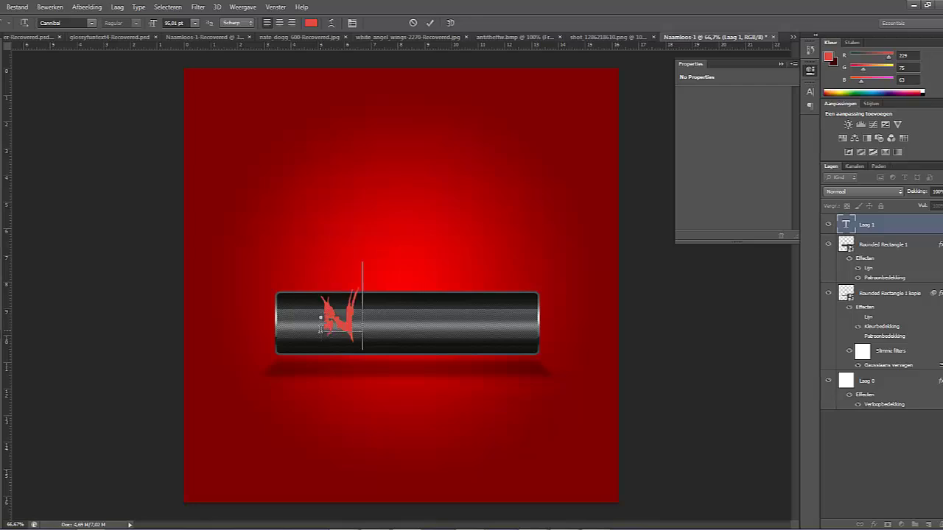
{"action": "type", "text": "A TE "}
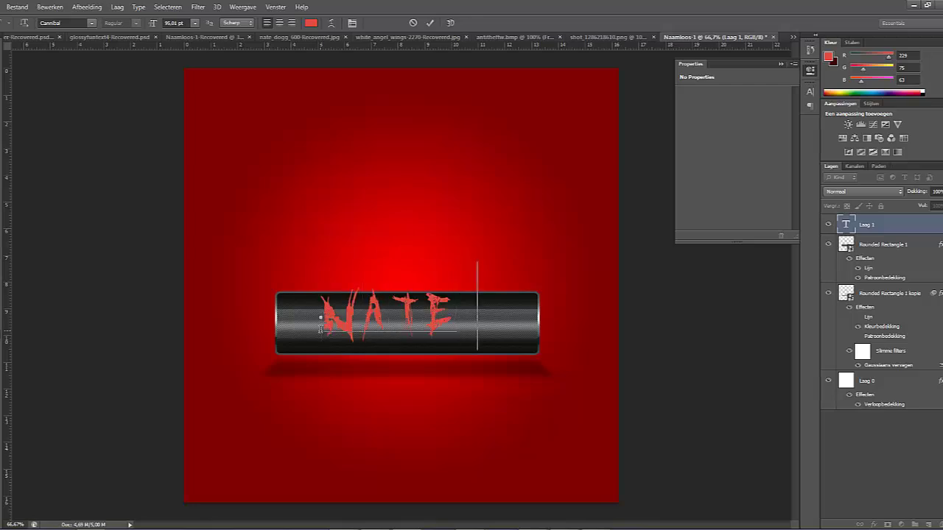
{"action": "type", "text": "DOGG"}
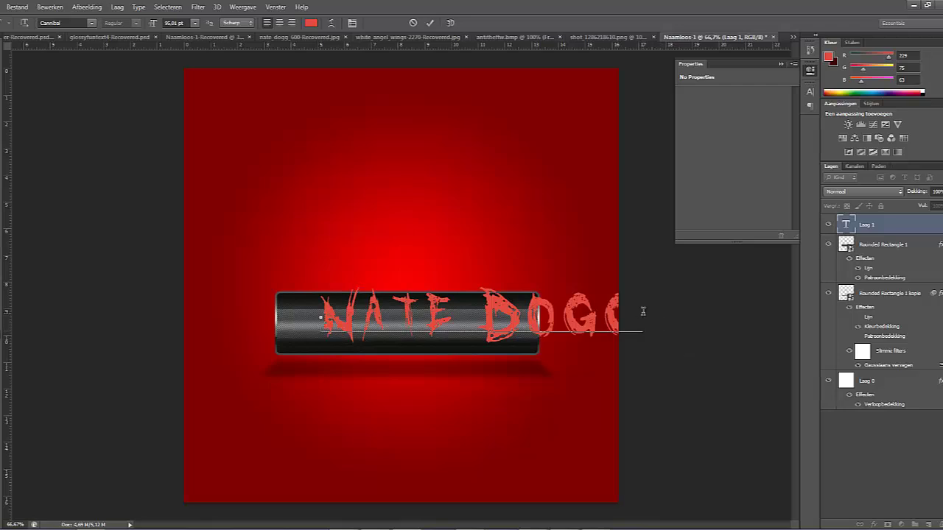
Set the text's font to Impact after trying Autumn, and shrink it slightly
{"action": "left_click_drag", "start_coordinate": [642, 311], "coordinate": [224, 319]}
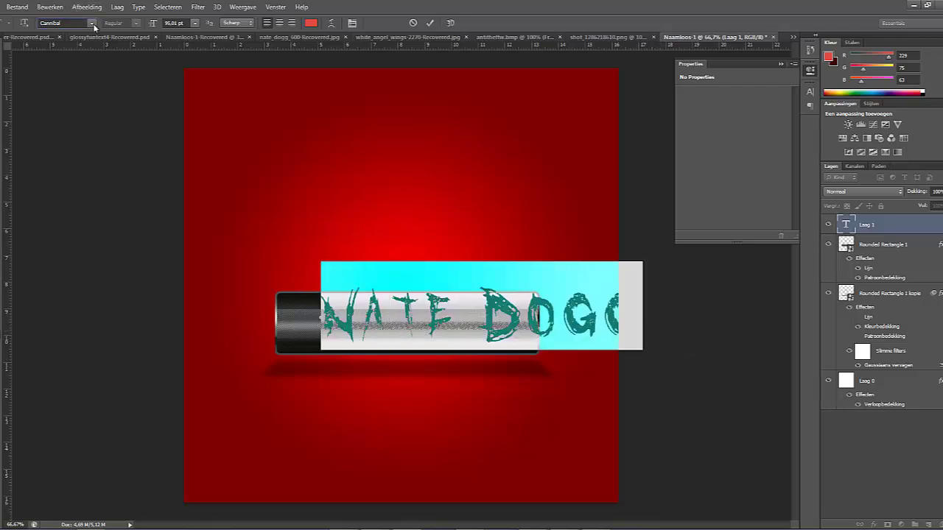
{"action": "left_click", "coordinate": [92, 23]}
{"action": "scroll", "coordinate": [100, 73], "scroll_direction": "up", "scroll_amount": 9}
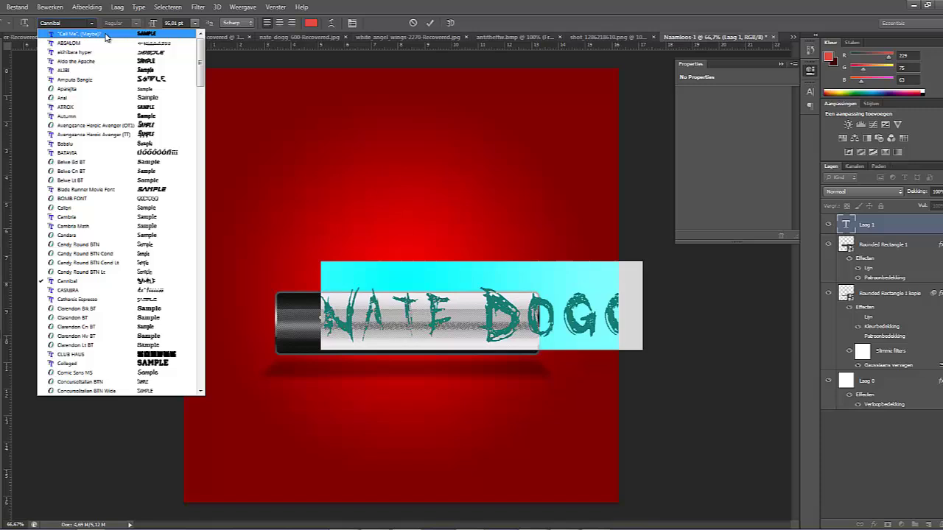
{"action": "left_click", "coordinate": [114, 118]}
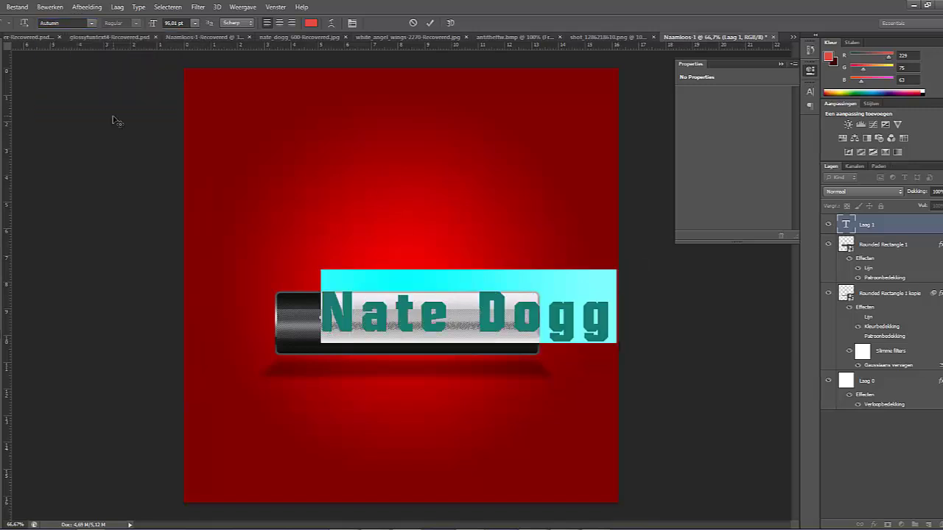
{"action": "left_click", "coordinate": [93, 25]}
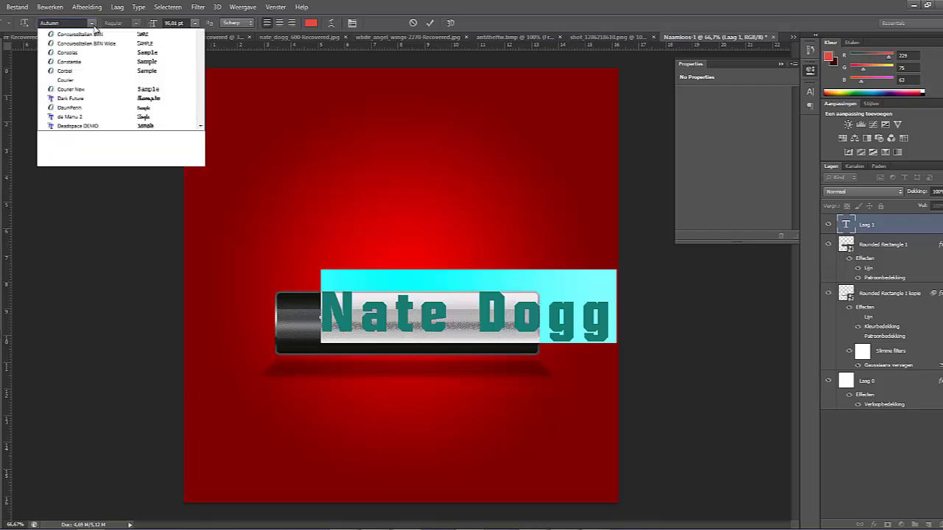
{"action": "scroll", "coordinate": [107, 106], "scroll_direction": "down", "scroll_amount": 10}
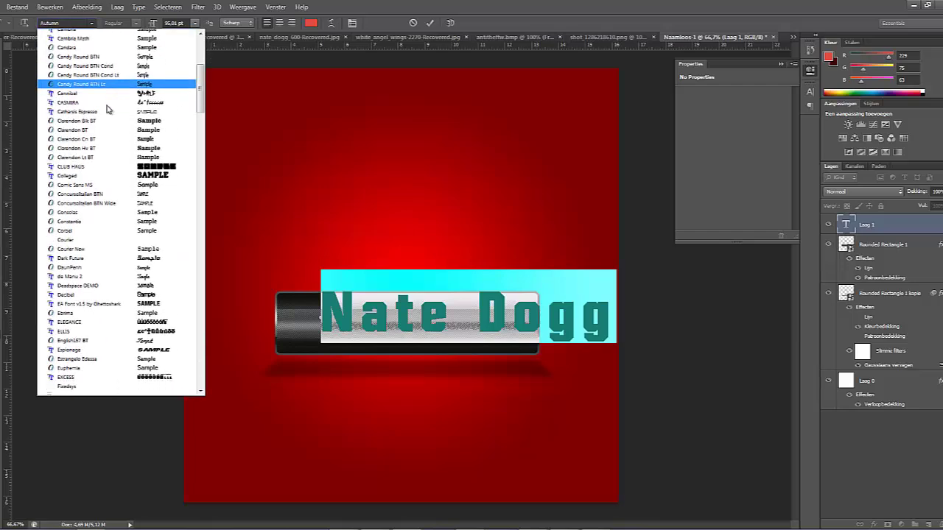
{"action": "scroll", "coordinate": [108, 107], "scroll_direction": "down", "scroll_amount": 9}
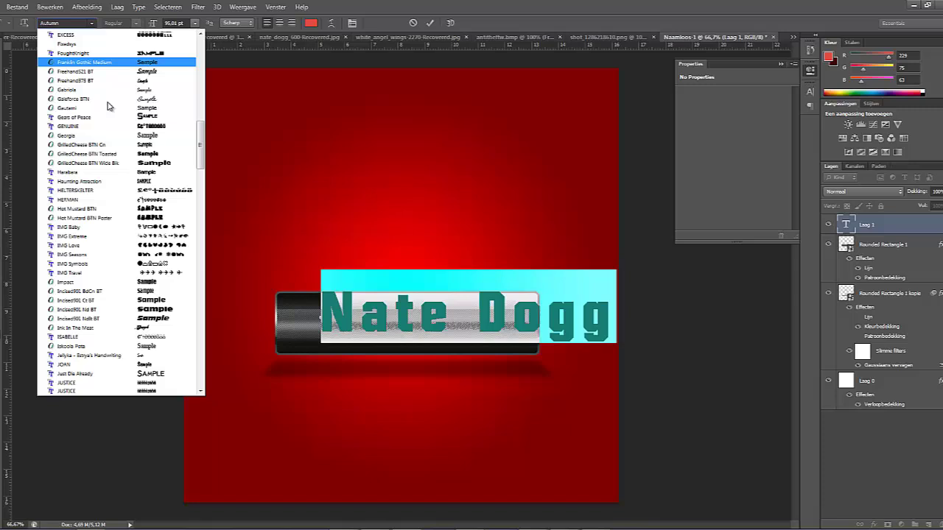
{"action": "left_click", "coordinate": [64, 210]}
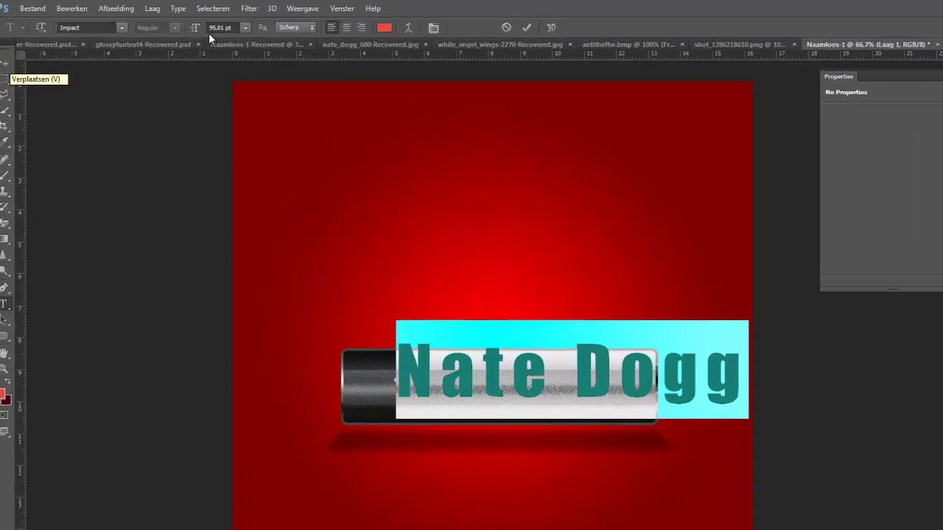
{"action": "left_click_drag", "start_coordinate": [152, 23], "coordinate": [149, 25]}
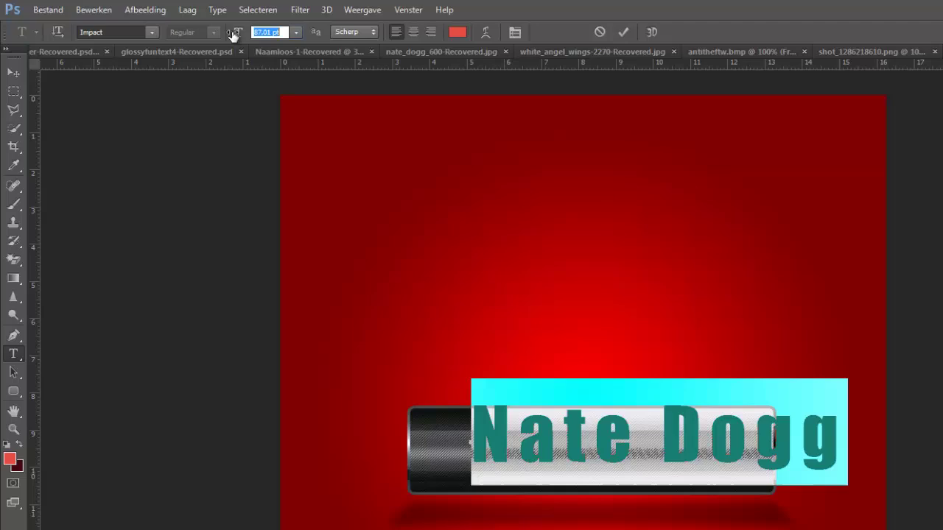
Resize the text from 87,01 to 79,01 pt and centre it on the bar
{"action": "left_click", "coordinate": [13, 72]}
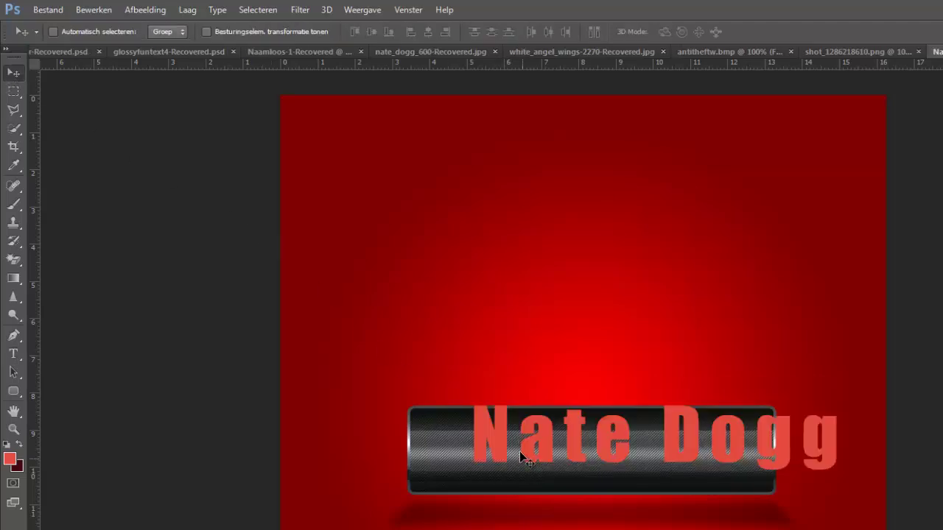
{"action": "left_click_drag", "start_coordinate": [519, 454], "coordinate": [461, 468]}
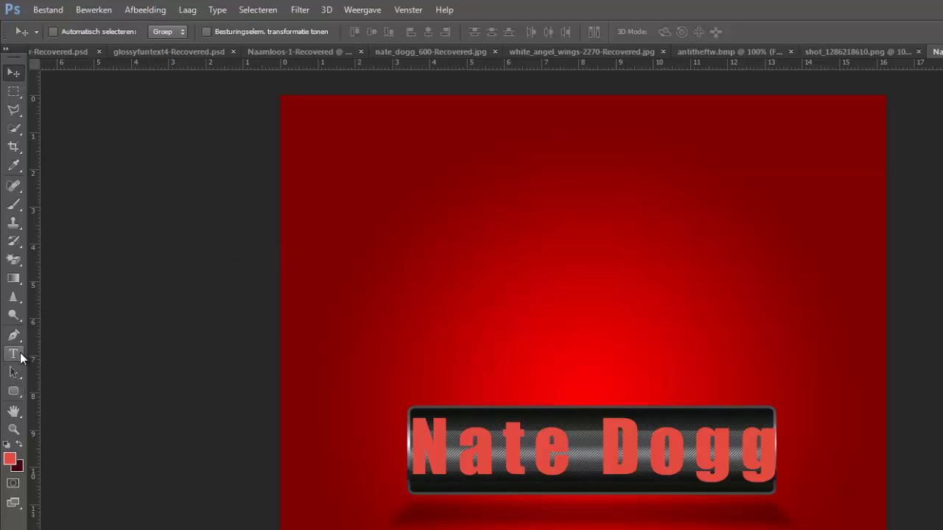
{"action": "left_click", "coordinate": [13, 353]}
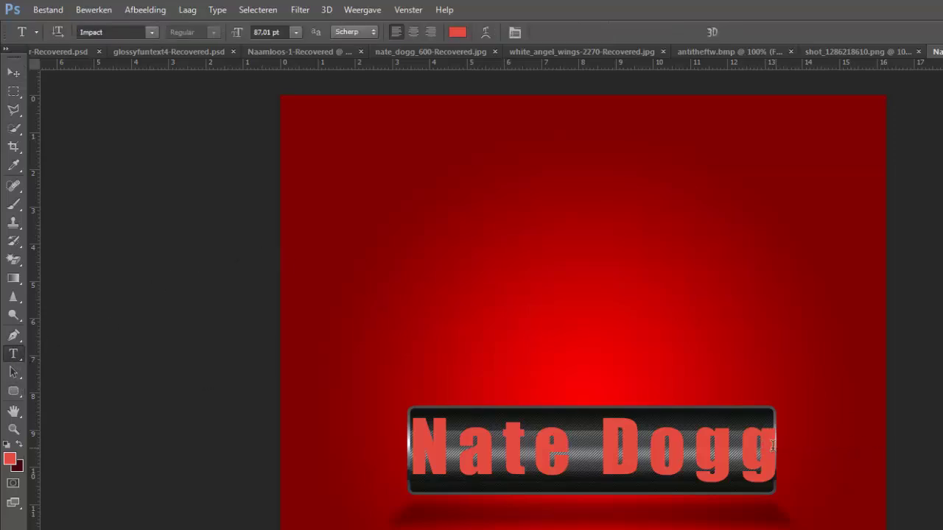
{"action": "left_click_drag", "start_coordinate": [772, 445], "coordinate": [368, 439]}
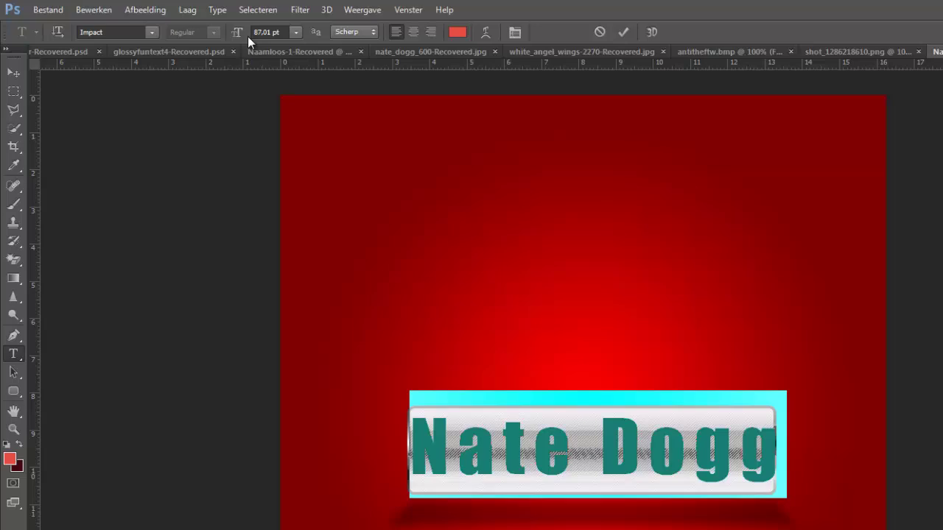
{"action": "left_click_drag", "start_coordinate": [236, 32], "coordinate": [82, 36]}
{"action": "left_click", "coordinate": [13, 72]}
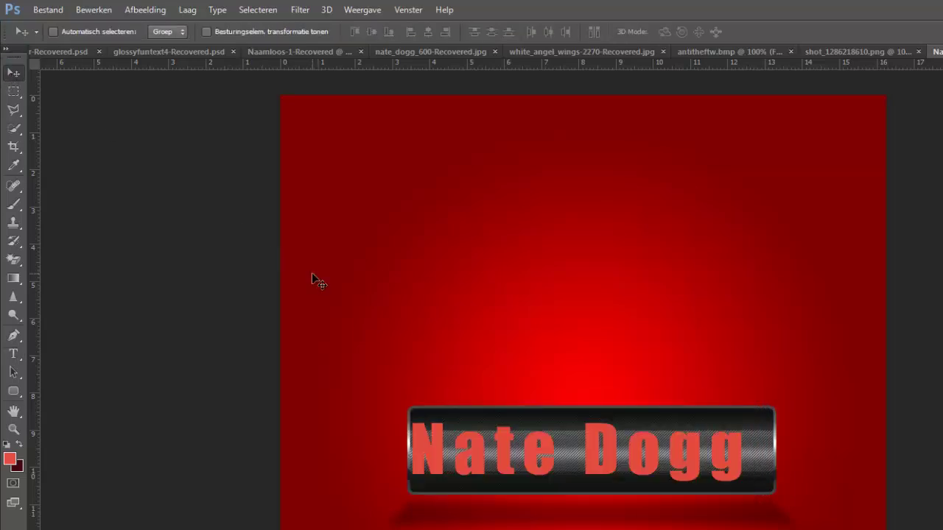
{"action": "key", "text": "Right"}
{"action": "key", "text": "Right"}
{"action": "key", "text": "Right"}
{"action": "key", "text": "Right"}
{"action": "key", "text": "Right"}
{"action": "key", "text": "Right"}
{"action": "key", "text": "Right"}
{"action": "key", "text": "Right"}
{"action": "key", "text": "Right"}
{"action": "key", "text": "Right"}
{"action": "key", "text": "Right"}
{"action": "key", "text": "Right"}
{"action": "key", "text": "Right"}
{"action": "key", "text": "Right"}
{"action": "key", "text": "Right"}
{"action": "key", "text": "Right"}
{"action": "key", "text": "Right"}
{"action": "key", "text": "Right"}
{"action": "key", "text": "Right"}
{"action": "key", "text": "Right"}
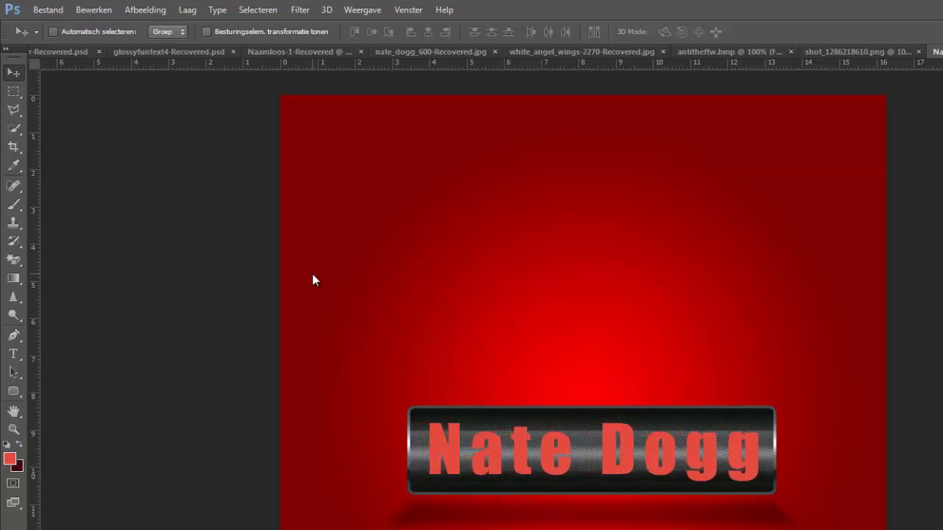
{"action": "key", "text": "Right"}
{"action": "key", "text": "Right"}
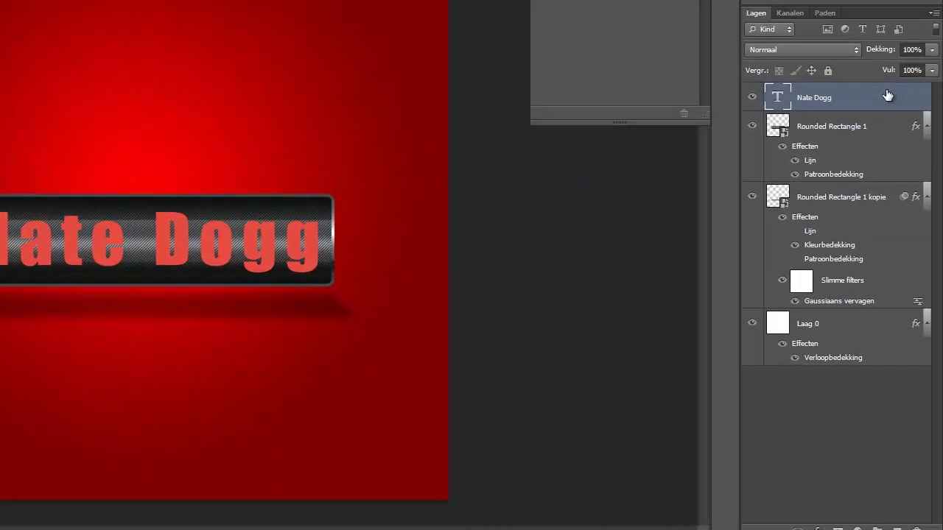
Give the Nate Dogg text a chrome gradient overlay
{"action": "double_click", "coordinate": [887, 95]}
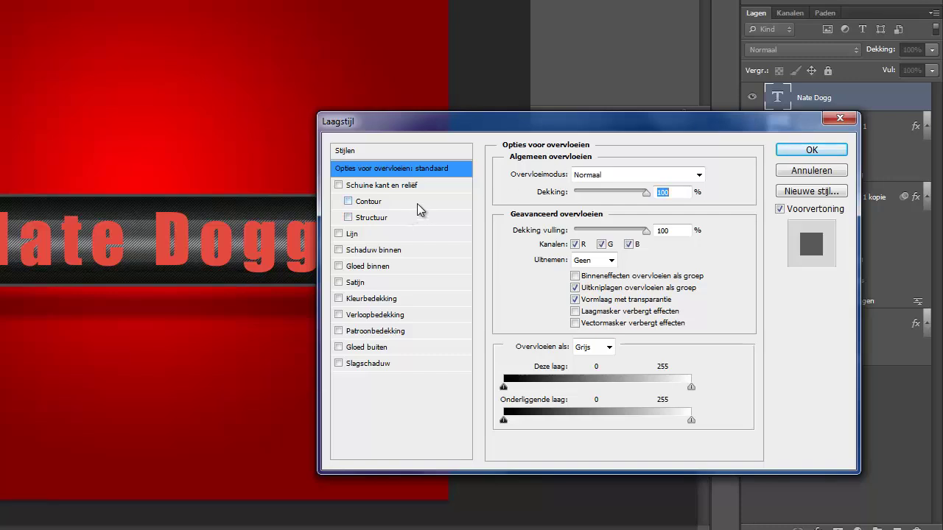
{"action": "left_click_drag", "start_coordinate": [442, 123], "coordinate": [509, 109]}
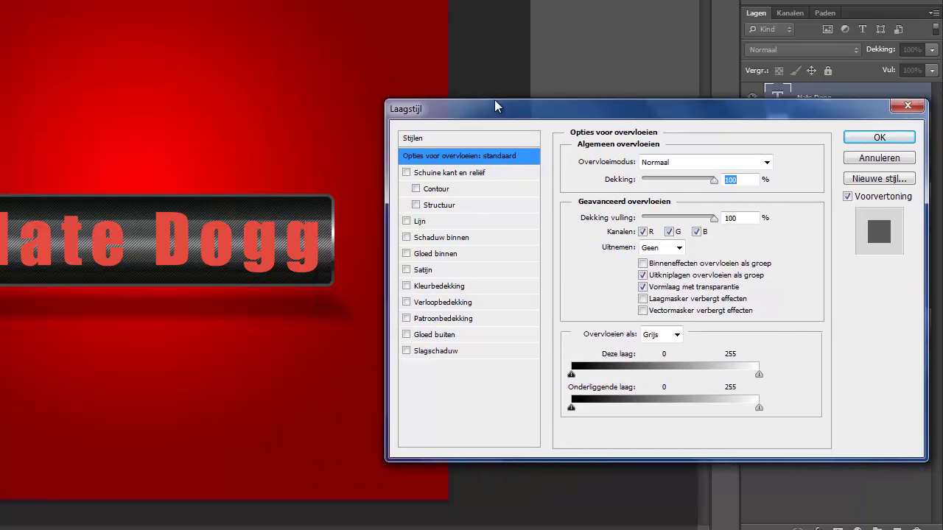
{"action": "left_click", "coordinate": [406, 302]}
{"action": "left_click", "coordinate": [420, 303]}
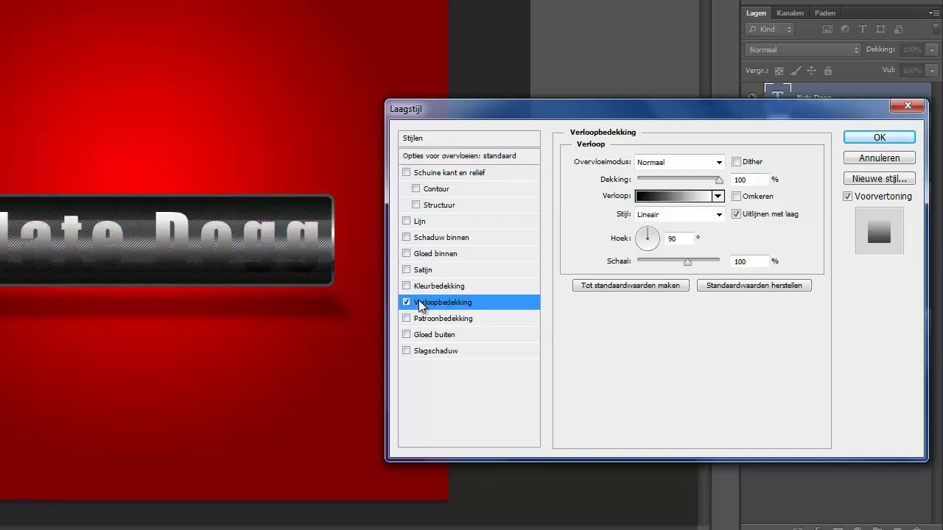
{"action": "left_click", "coordinate": [717, 195]}
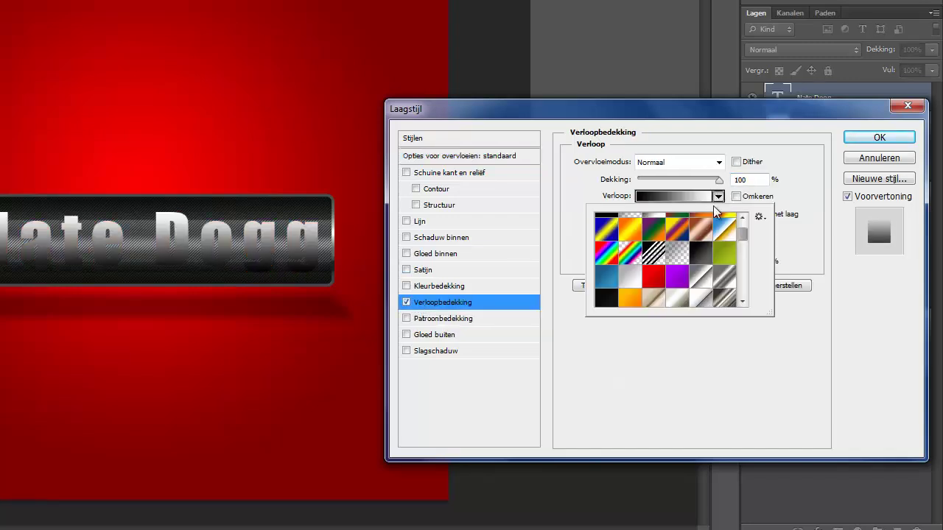
{"action": "left_click", "coordinate": [699, 277]}
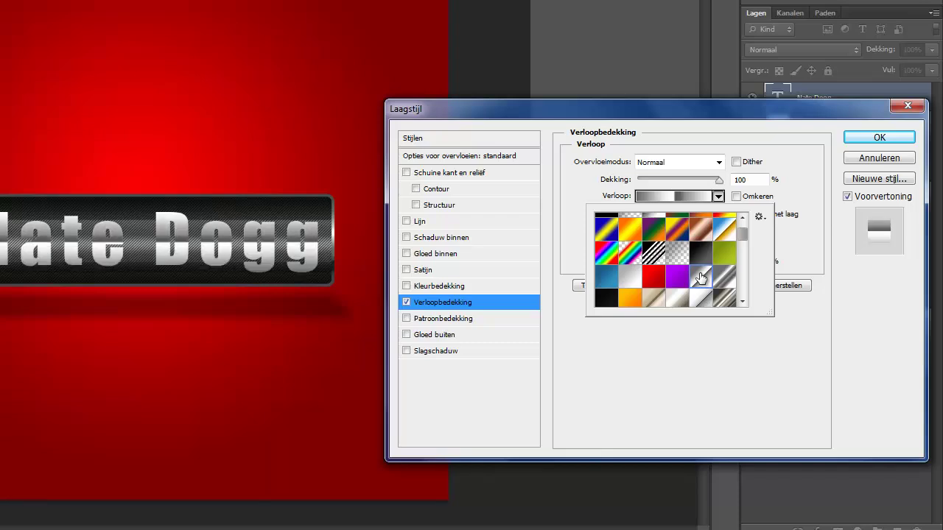
{"action": "left_click", "coordinate": [879, 139]}
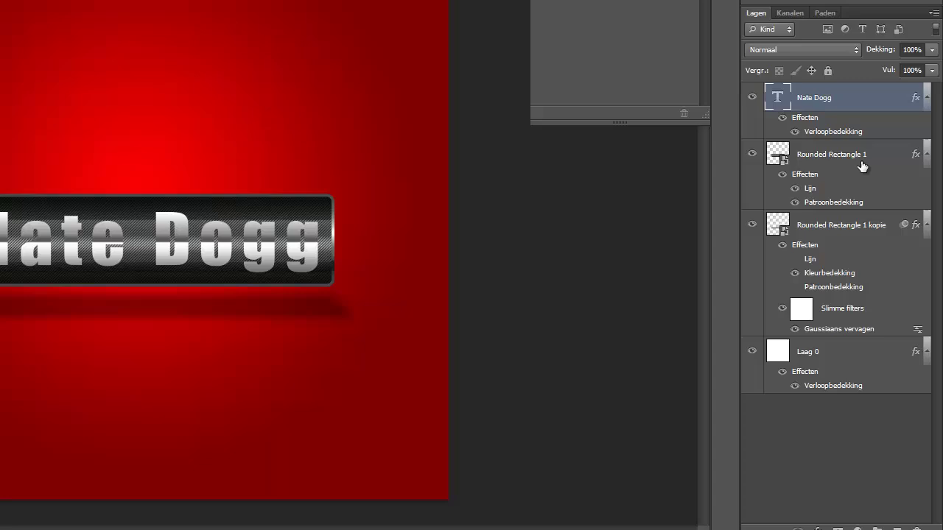
Convert the Nate Dogg text layer into a smart object
{"action": "right_click", "coordinate": [825, 97]}
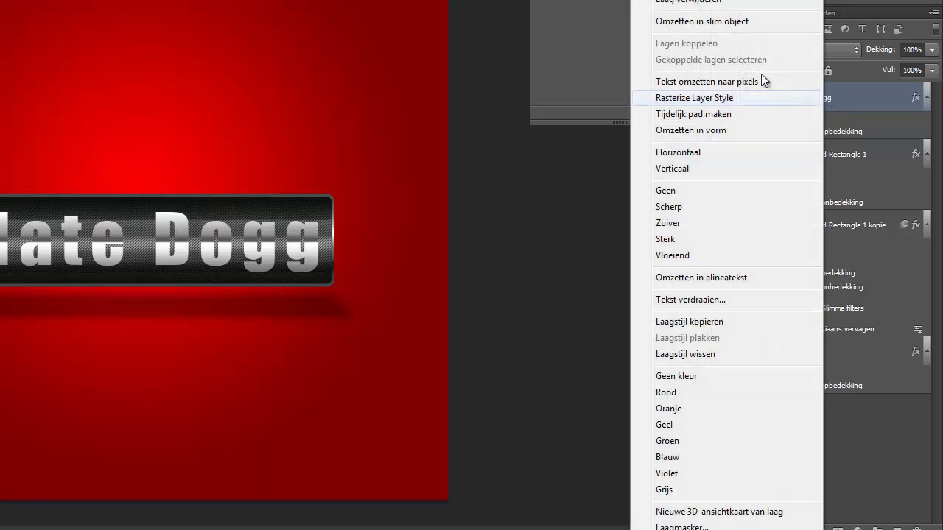
{"action": "left_click", "coordinate": [697, 22]}
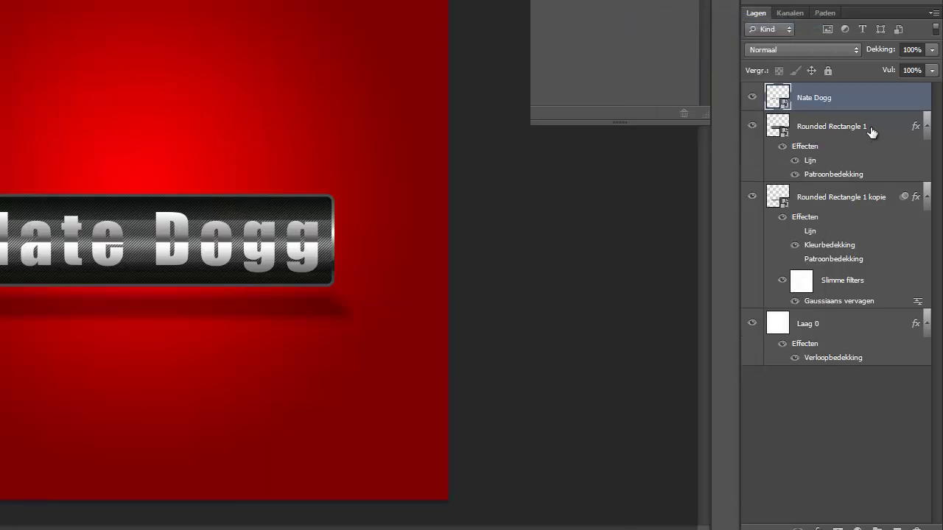
{"action": "right_click", "coordinate": [868, 104]}
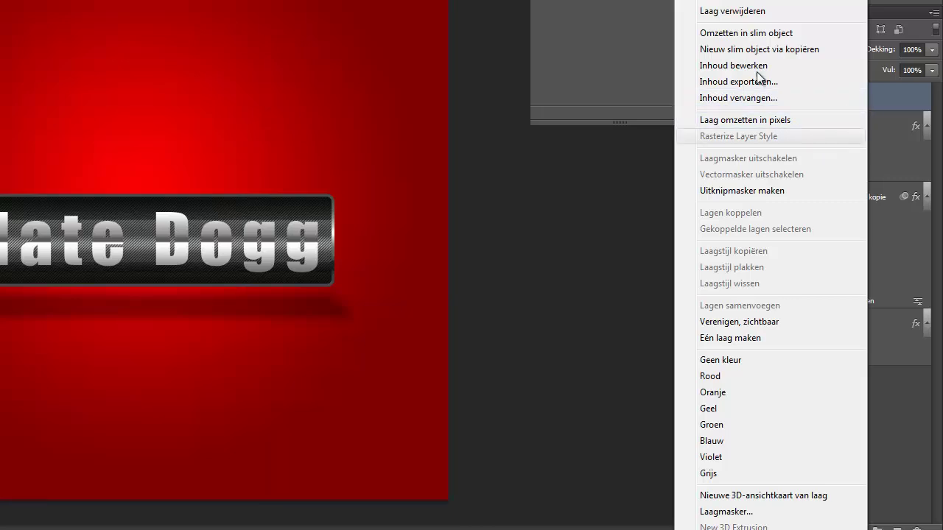
{"action": "key", "text": "Escape"}
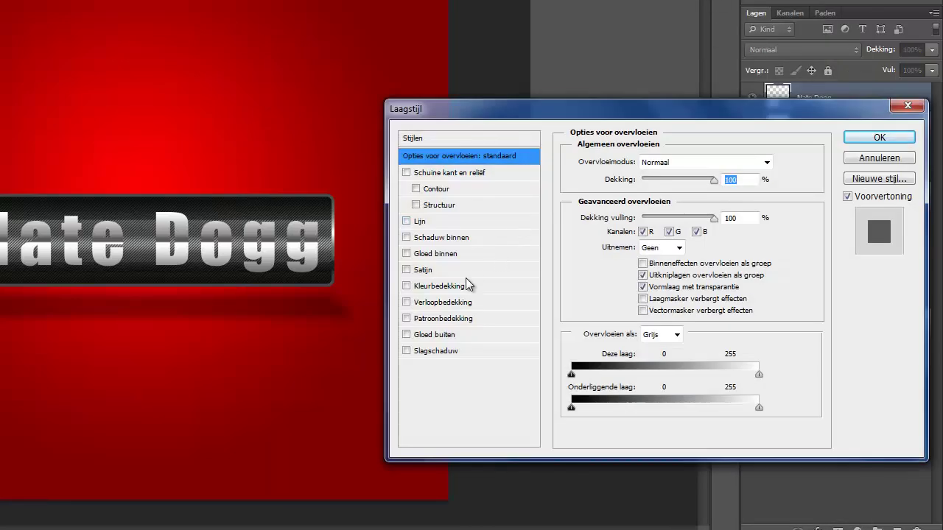
Try and remove a pattern overlay, then enable Bevel and Emboss with Contour and Texture
{"action": "left_click", "coordinate": [405, 318]}
{"action": "left_click", "coordinate": [426, 318]}
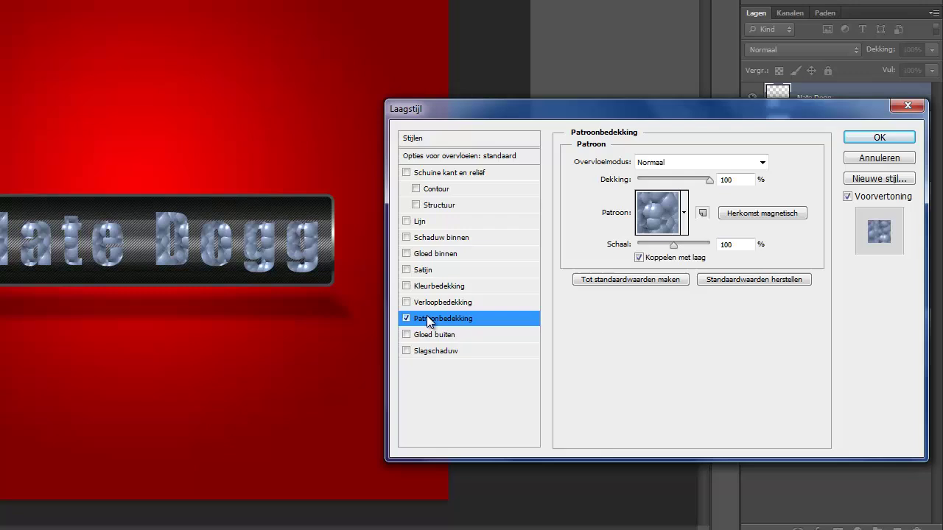
{"action": "left_click", "coordinate": [406, 318]}
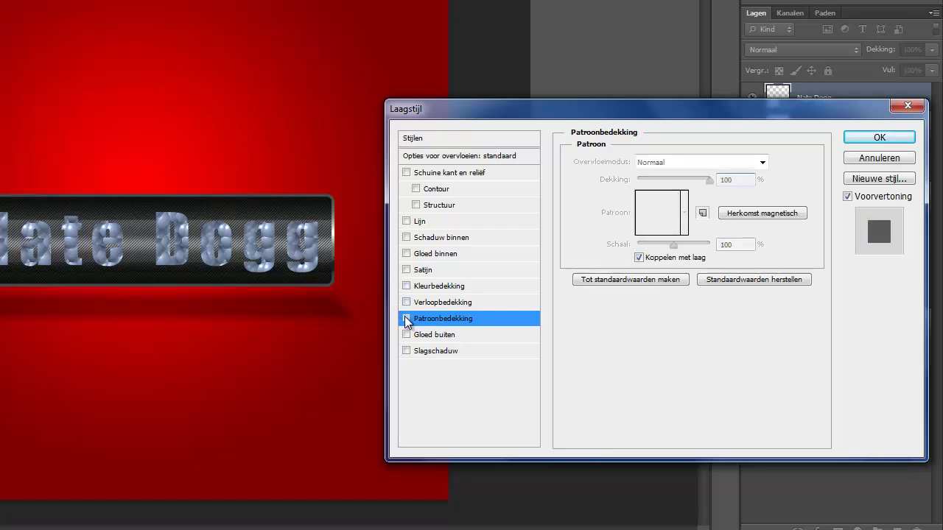
{"action": "left_click", "coordinate": [406, 173]}
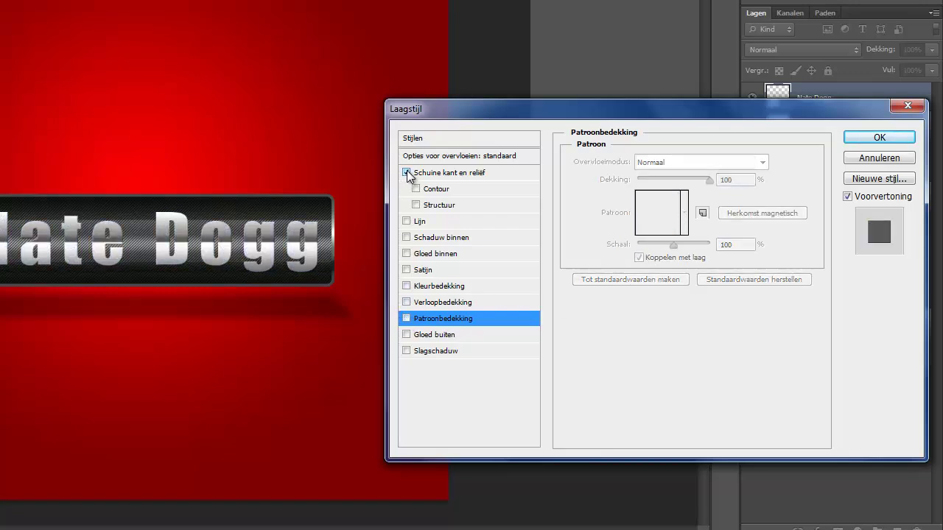
{"action": "left_click", "coordinate": [431, 174]}
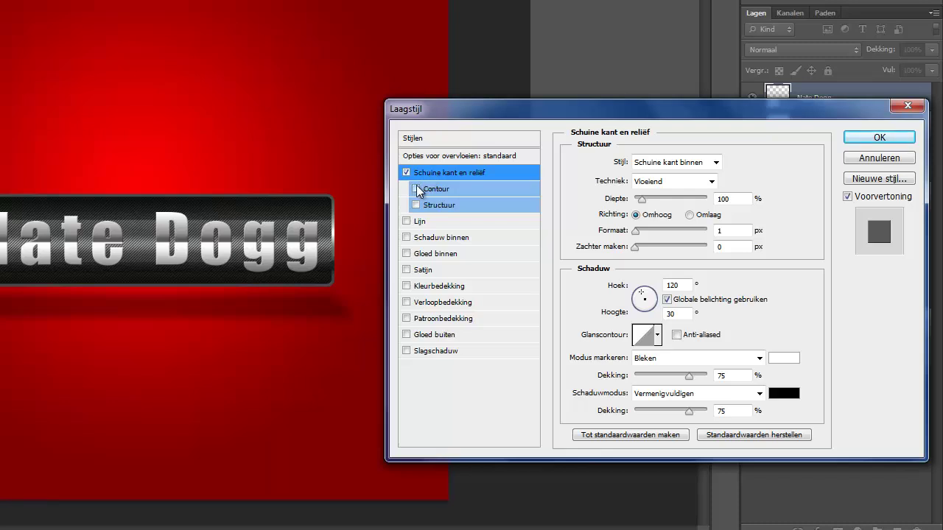
{"action": "left_click", "coordinate": [417, 189]}
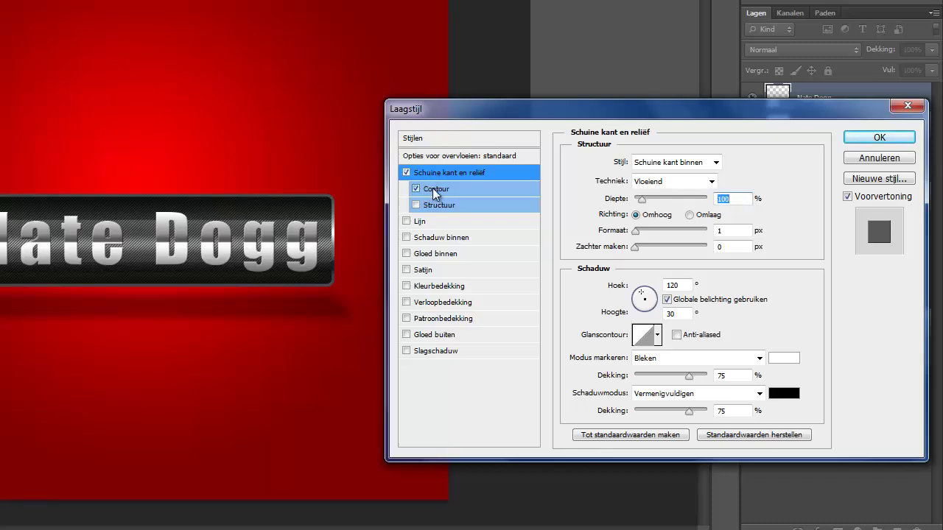
{"action": "left_click", "coordinate": [433, 190]}
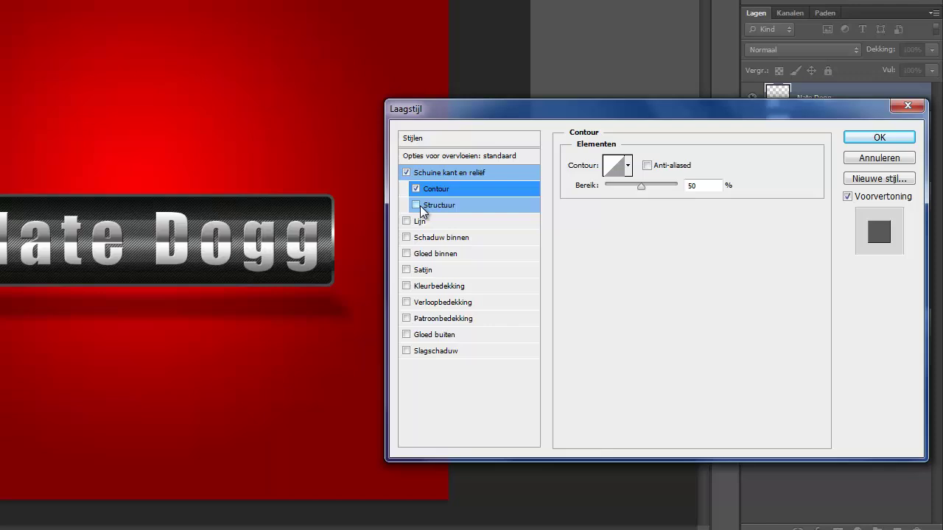
{"action": "left_click", "coordinate": [416, 205]}
{"action": "left_click", "coordinate": [444, 206]}
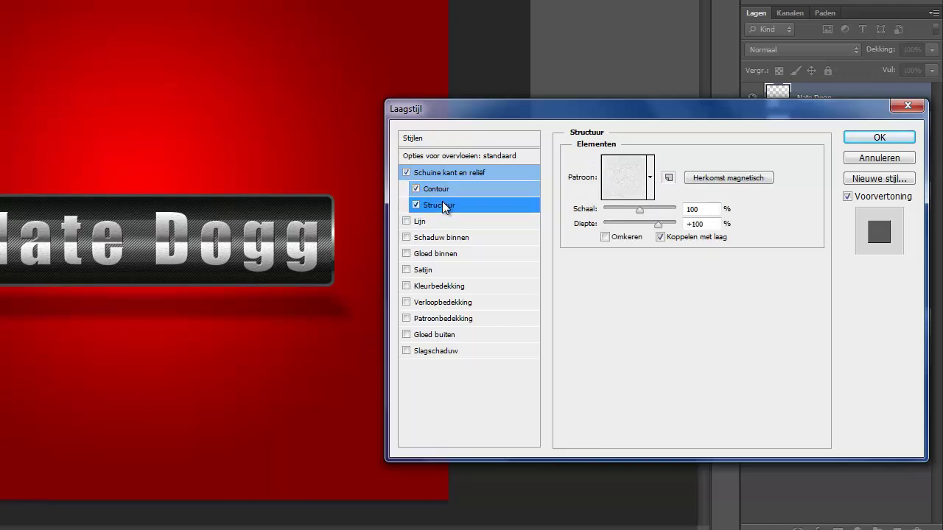
Try striped, checker, cross, small-square and dotted textures, scaling the texture to about 202%
{"action": "left_click", "coordinate": [649, 194]}
{"action": "left_click", "coordinate": [626, 246]}
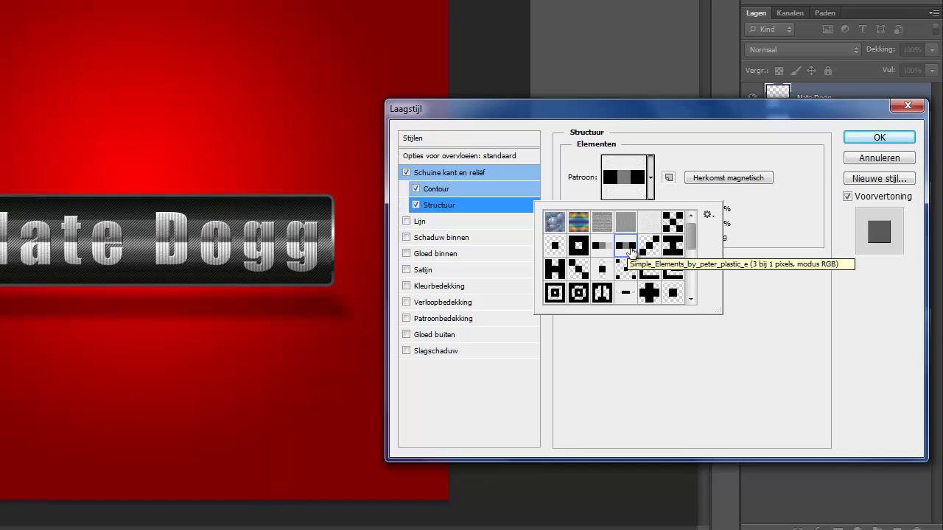
{"action": "left_click", "coordinate": [640, 247]}
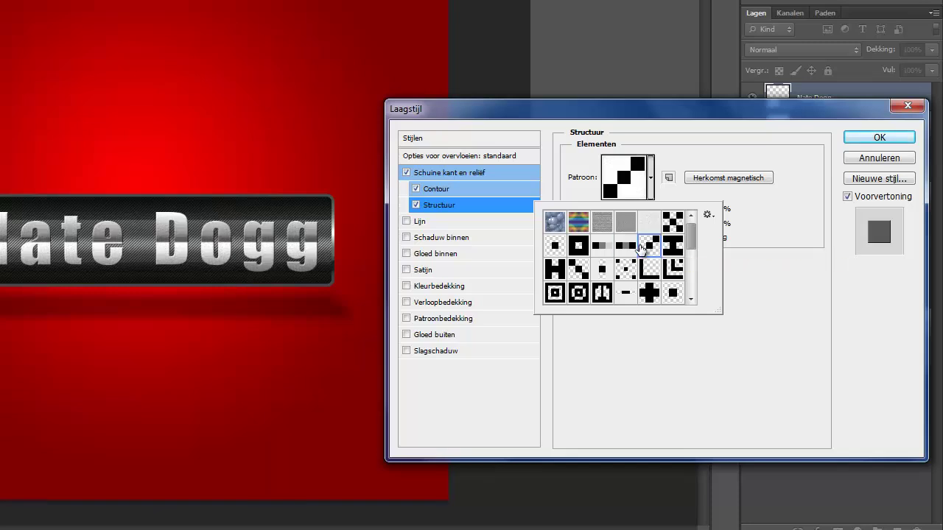
{"action": "left_click", "coordinate": [754, 262]}
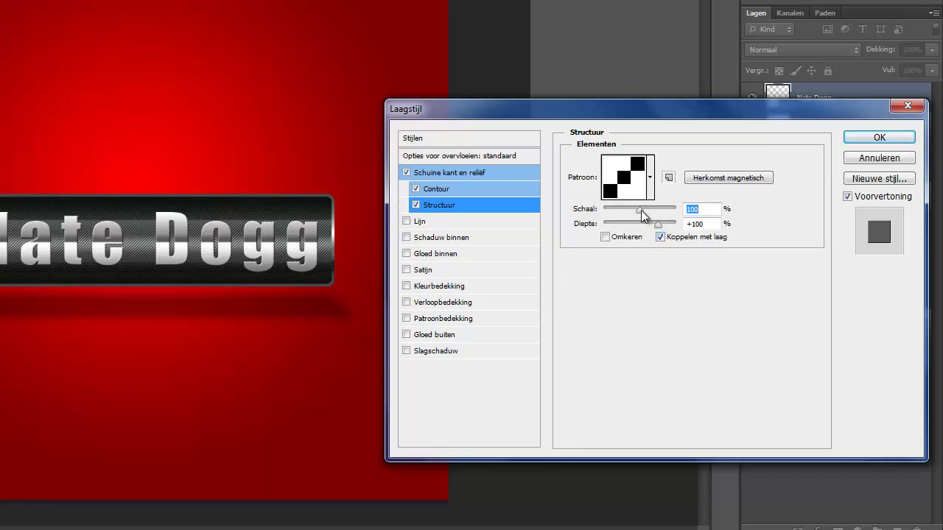
{"action": "left_click_drag", "start_coordinate": [641, 210], "coordinate": [643, 209]}
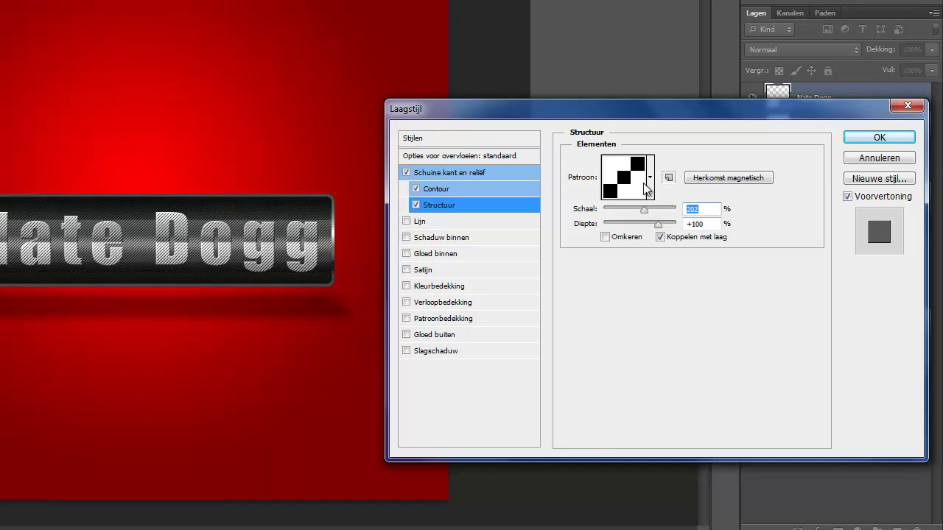
{"action": "left_click", "coordinate": [651, 190]}
{"action": "scroll", "coordinate": [639, 263], "scroll_direction": "down", "scroll_amount": 3}
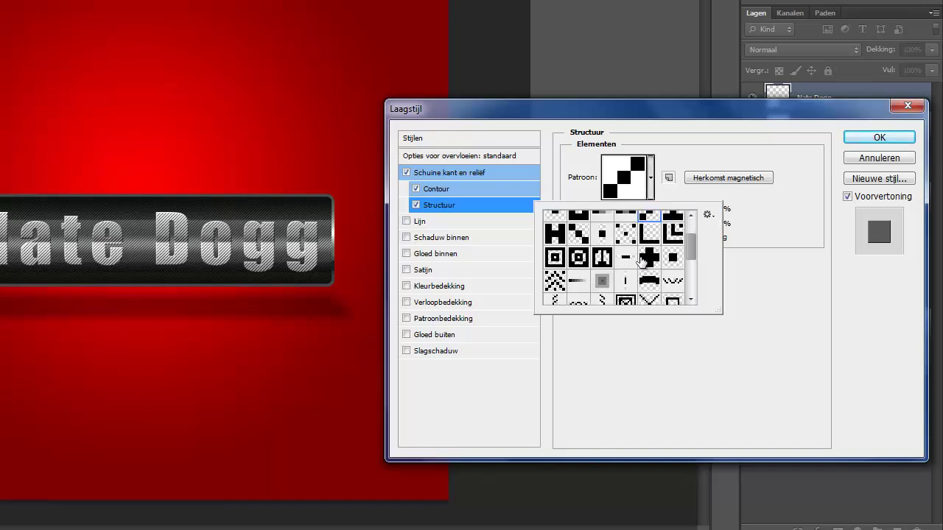
{"action": "left_click", "coordinate": [642, 259]}
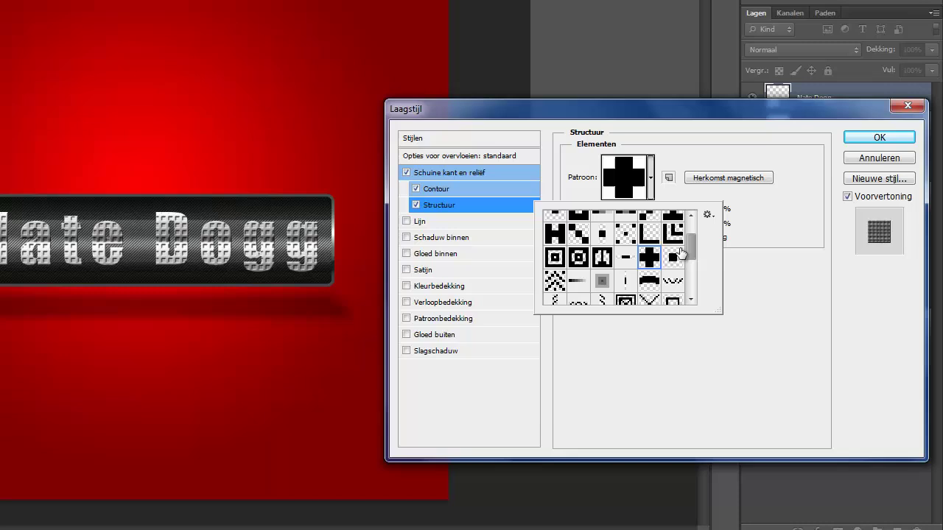
{"action": "left_click", "coordinate": [673, 257]}
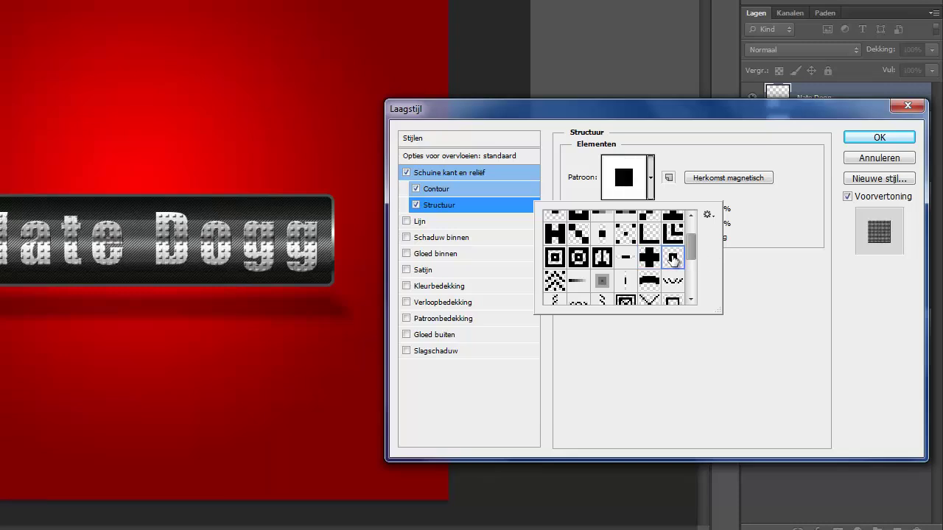
{"action": "left_click", "coordinate": [625, 233]}
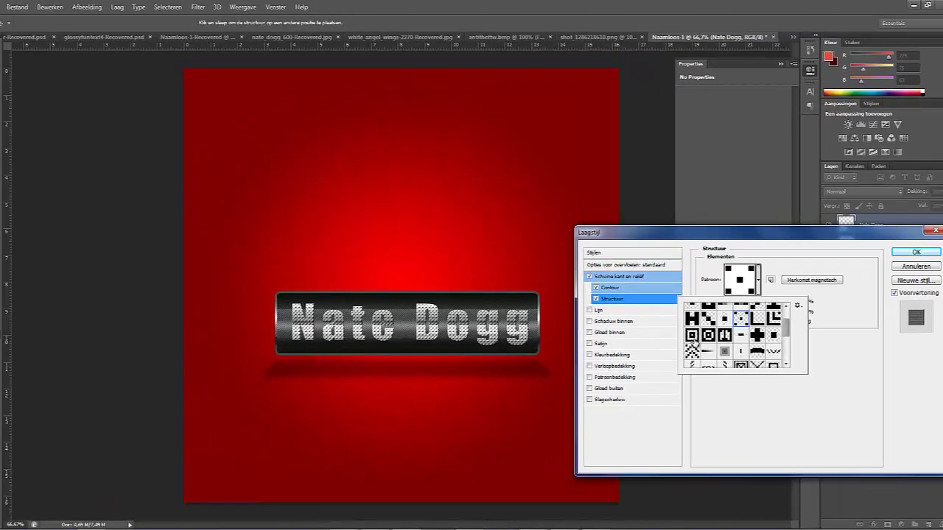
Compare several square patterns and settle on the grey square as the letters' stud texture
{"action": "left_click", "coordinate": [707, 335]}
{"action": "left_click", "coordinate": [724, 335]}
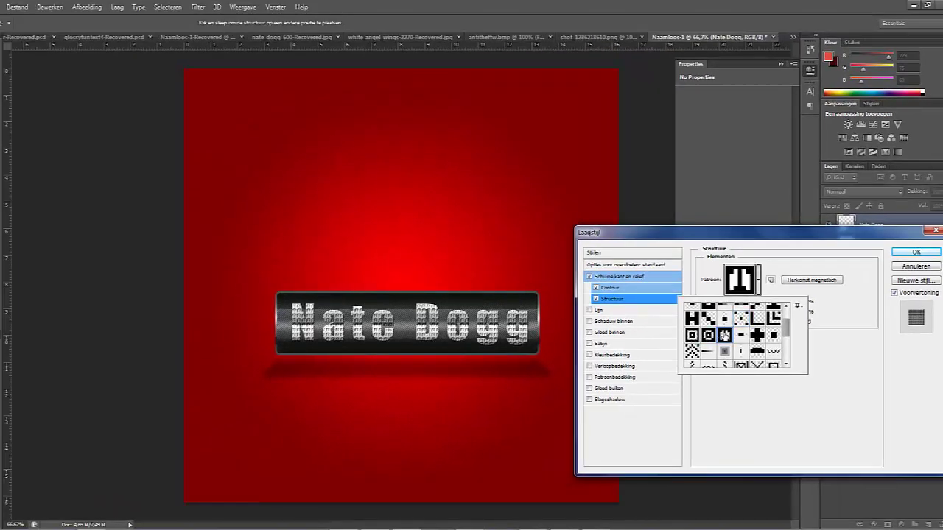
{"action": "scroll", "coordinate": [724, 336], "scroll_direction": "down", "scroll_amount": 1}
{"action": "left_click", "coordinate": [724, 335]}
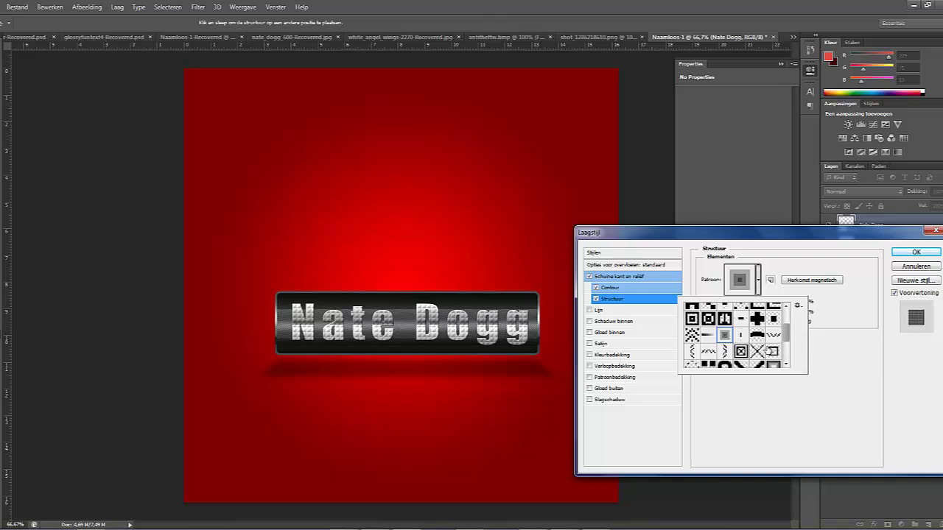
{"action": "scroll", "coordinate": [770, 351], "scroll_direction": "down", "scroll_amount": 1}
{"action": "left_click", "coordinate": [772, 352]}
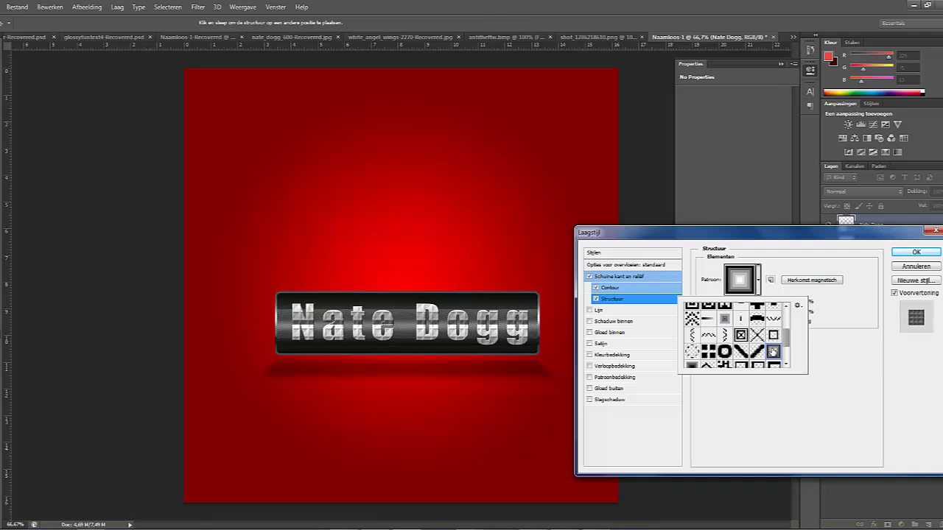
{"action": "left_click", "coordinate": [773, 335]}
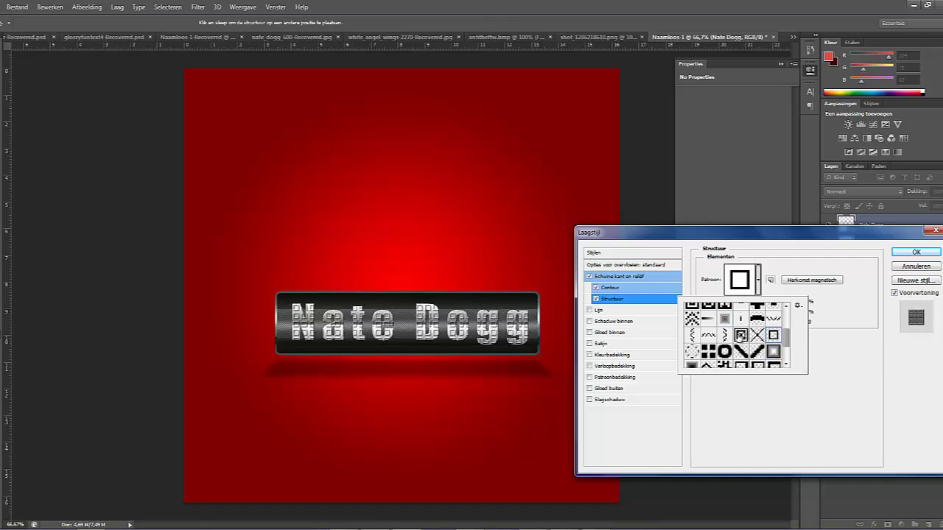
{"action": "left_click", "coordinate": [740, 336]}
{"action": "left_click", "coordinate": [726, 318]}
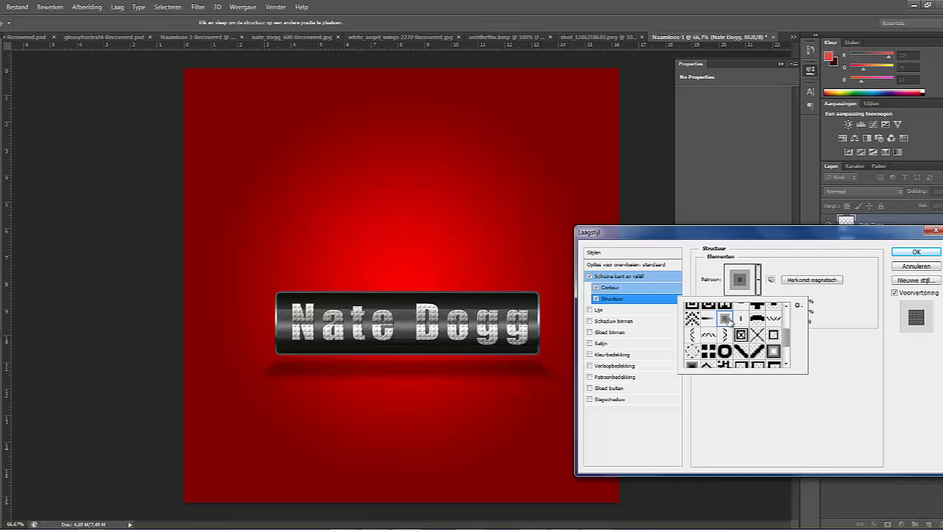
Raise the texture depth to +394 and switch on Kleurbedekking (Color Overlay)
{"action": "left_click", "coordinate": [887, 398]}
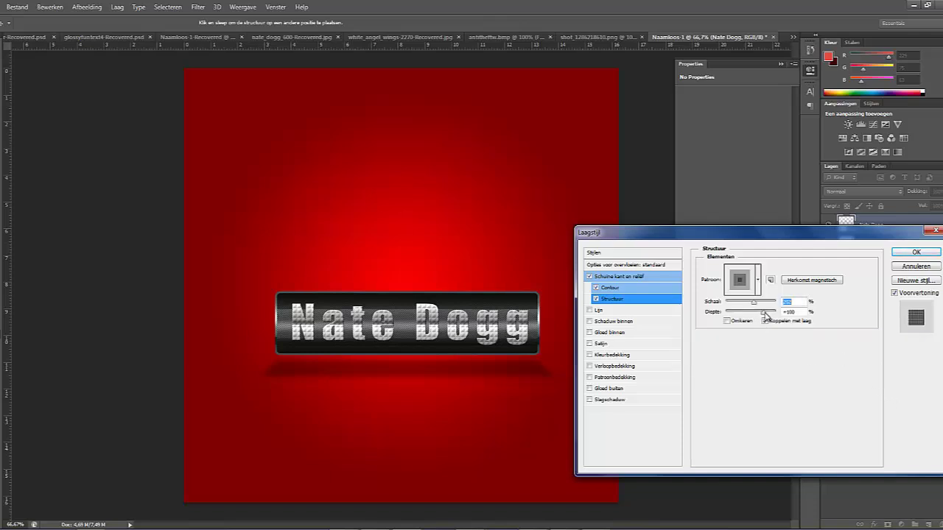
{"action": "left_click_drag", "start_coordinate": [768, 315], "coordinate": [769, 315]}
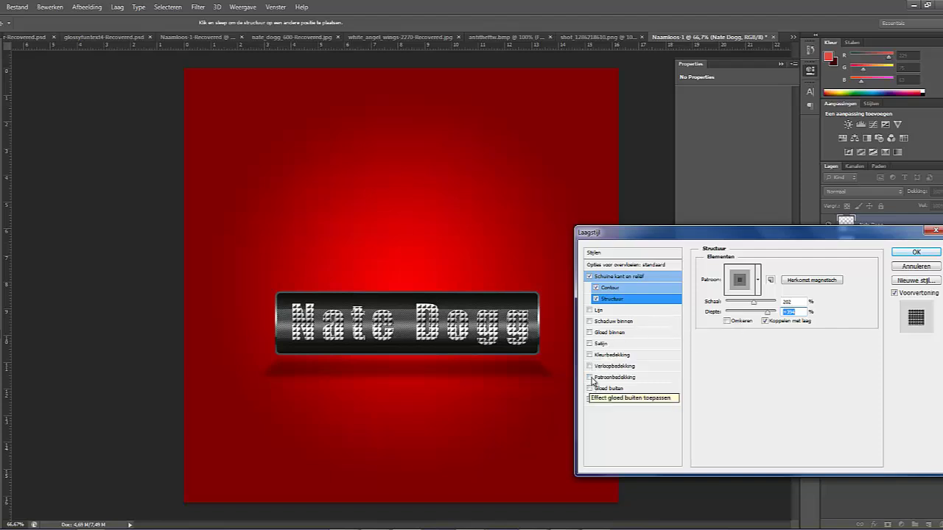
{"action": "left_click", "coordinate": [589, 355]}
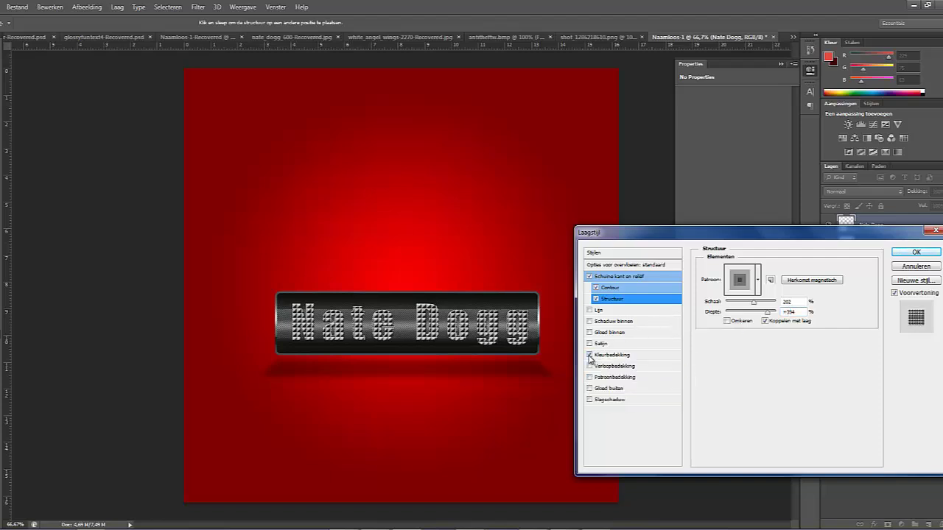
Swap the letters' colour overlay for a Verloopbedekking (Gradient Overlay)
{"action": "left_click", "coordinate": [589, 355]}
{"action": "left_click", "coordinate": [589, 366]}
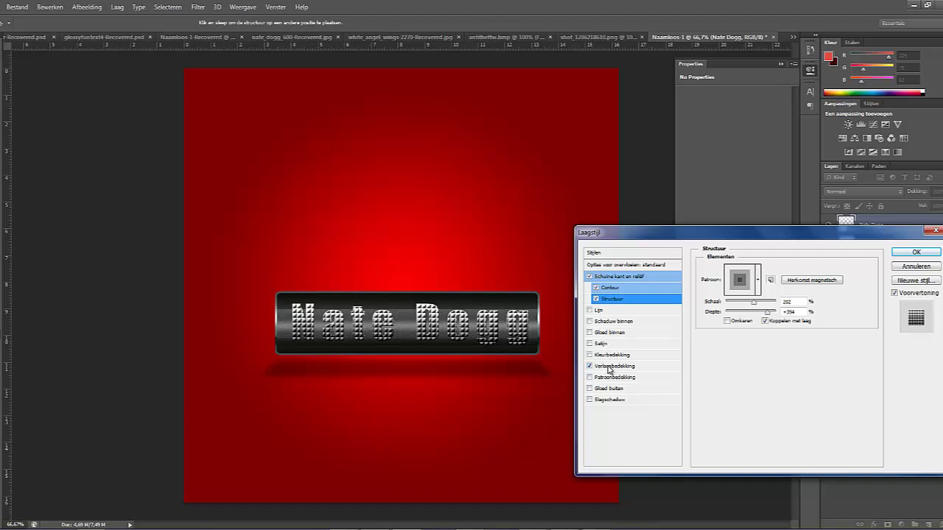
{"action": "left_click", "coordinate": [608, 366]}
{"action": "left_click", "coordinate": [805, 292]}
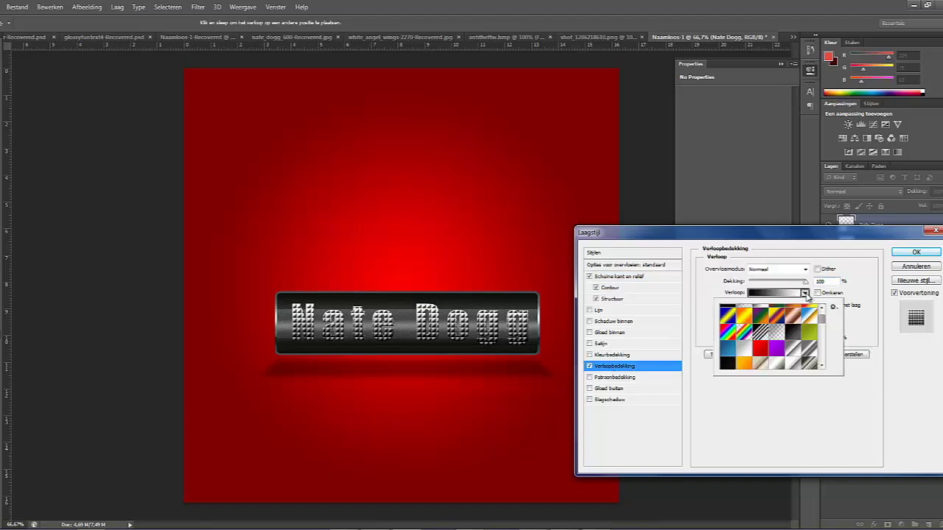
Choose a silver gradient preset for the overlay after trying copper and others
{"action": "scroll", "coordinate": [785, 361], "scroll_direction": "down", "scroll_amount": 1}
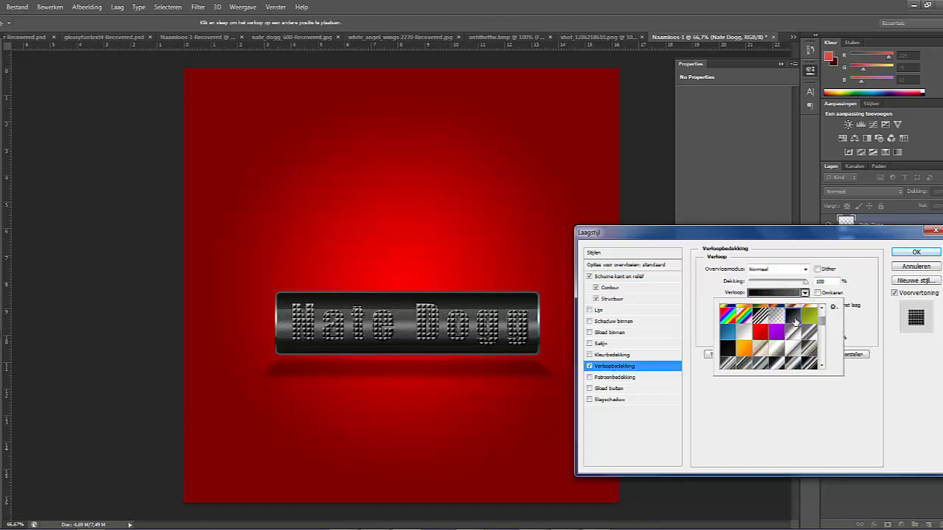
{"action": "scroll", "coordinate": [795, 321], "scroll_direction": "down", "scroll_amount": 1}
{"action": "left_click", "coordinate": [807, 331]}
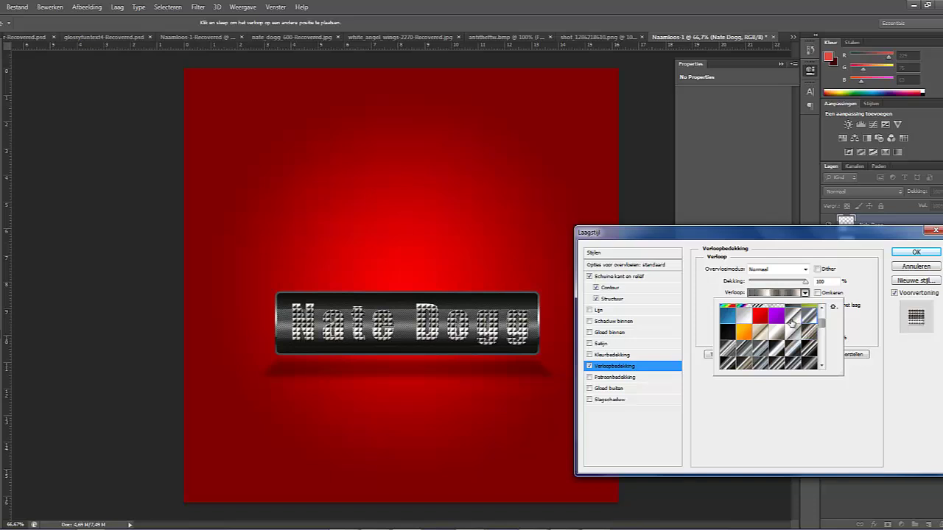
{"action": "left_click", "coordinate": [793, 324]}
{"action": "left_click", "coordinate": [793, 337]}
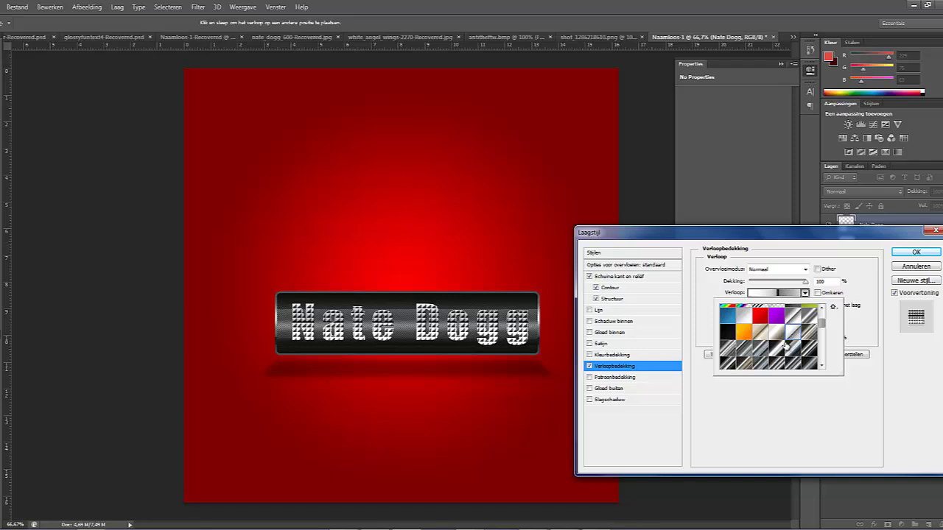
{"action": "left_click", "coordinate": [776, 337]}
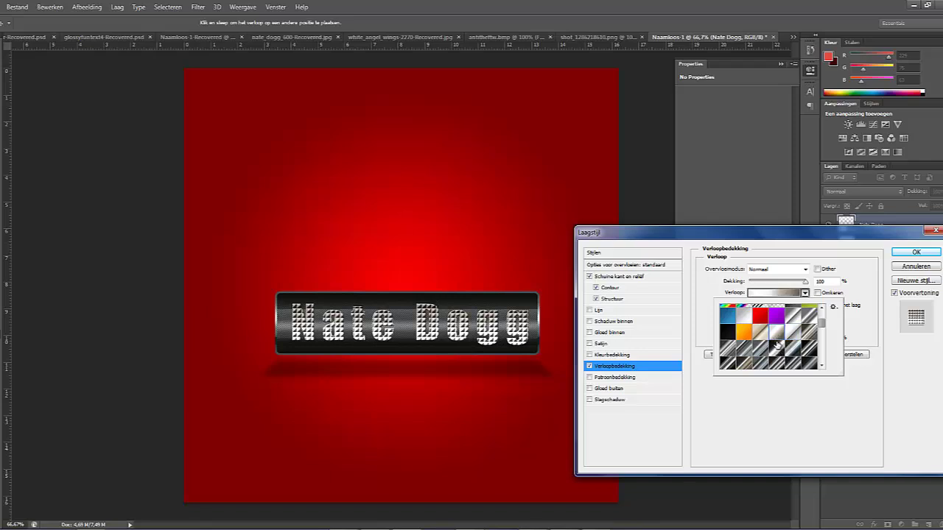
{"action": "left_click", "coordinate": [761, 332]}
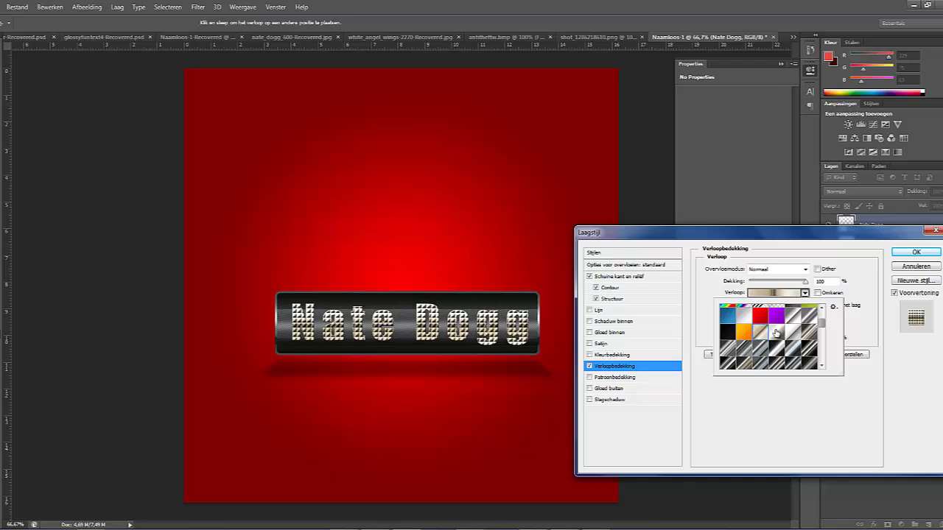
{"action": "left_click", "coordinate": [775, 333]}
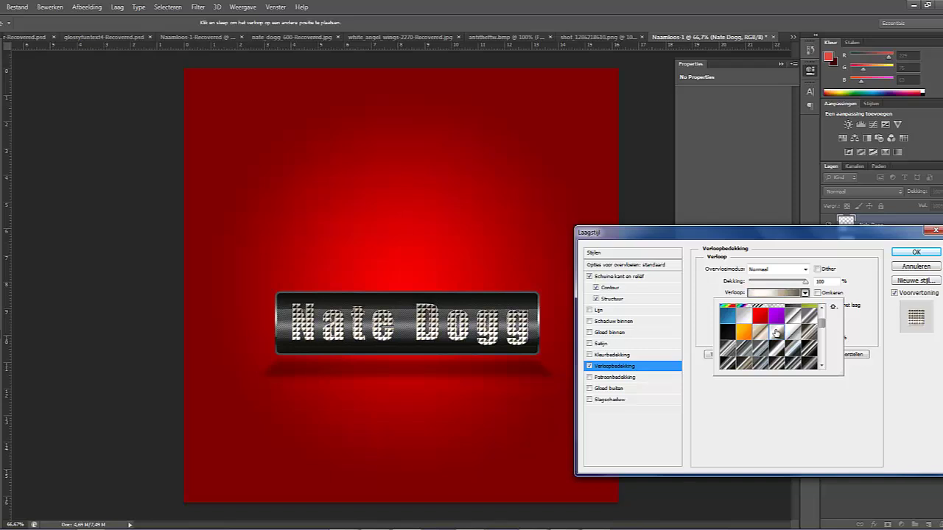
{"action": "left_click", "coordinate": [903, 331]}
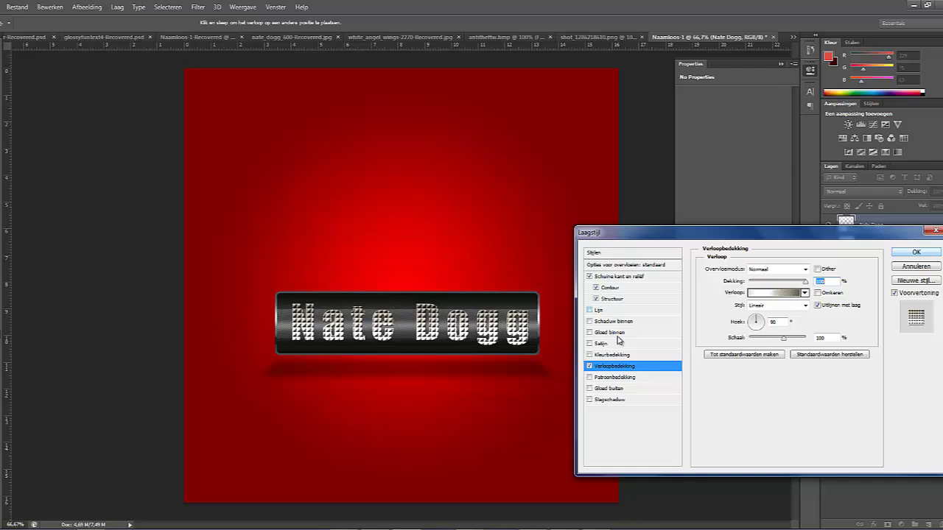
Add a stroke to the text with a chrome gradient fill at 90°
{"action": "left_click", "coordinate": [592, 311]}
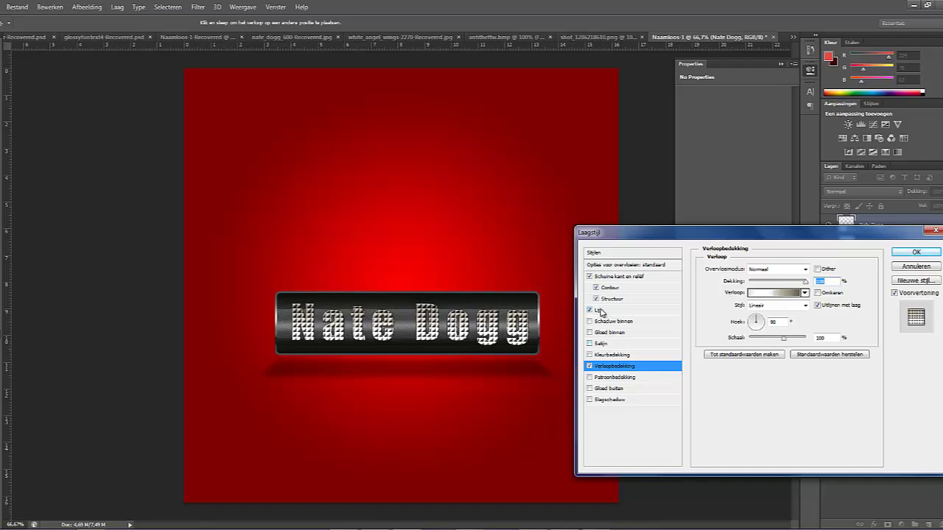
{"action": "left_click", "coordinate": [601, 313]}
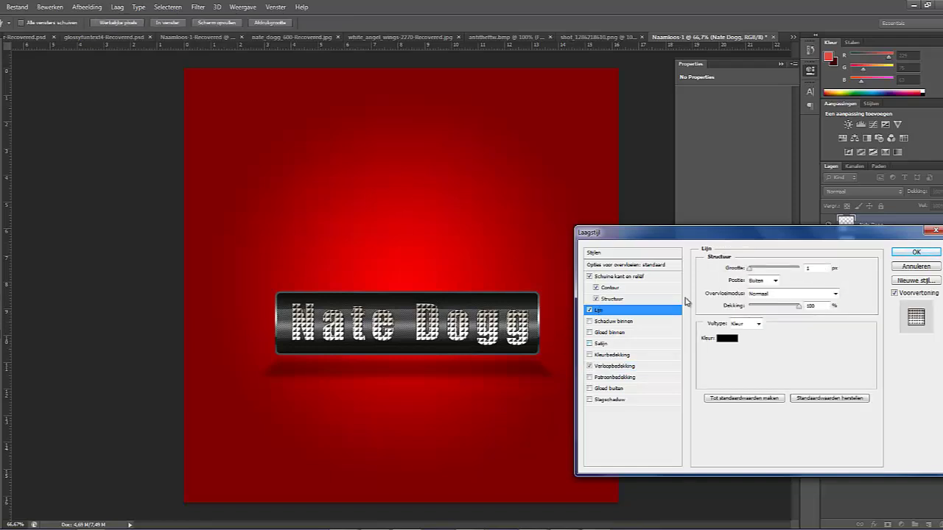
{"action": "left_click", "coordinate": [760, 324]}
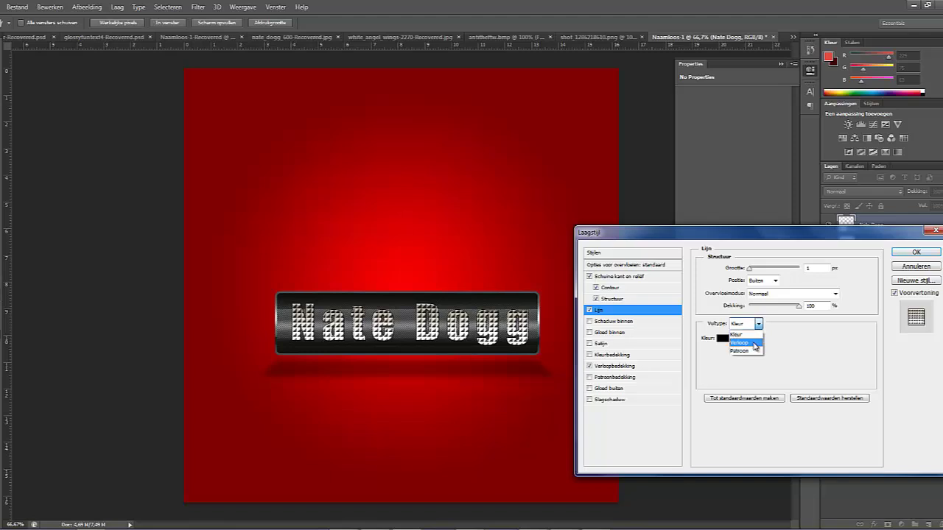
{"action": "left_click", "coordinate": [754, 343]}
{"action": "left_click", "coordinate": [748, 366]}
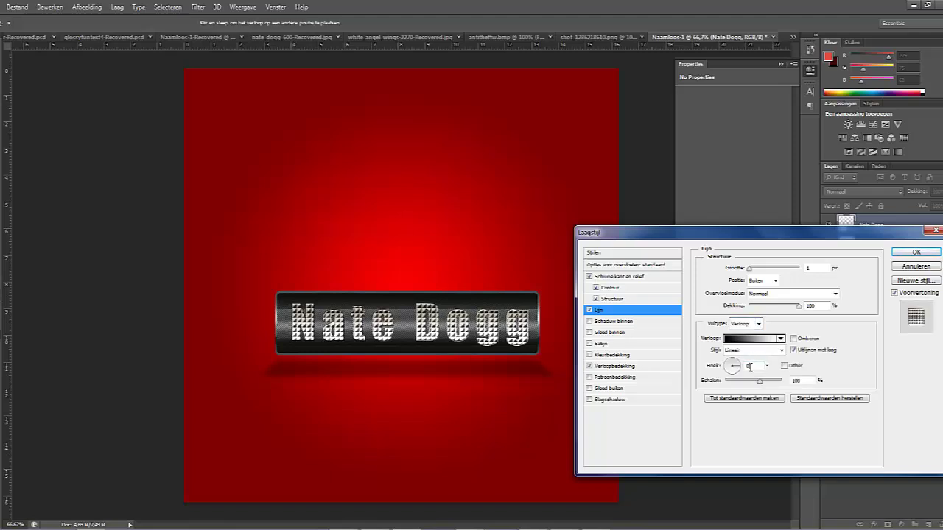
{"action": "type", "text": "90"}
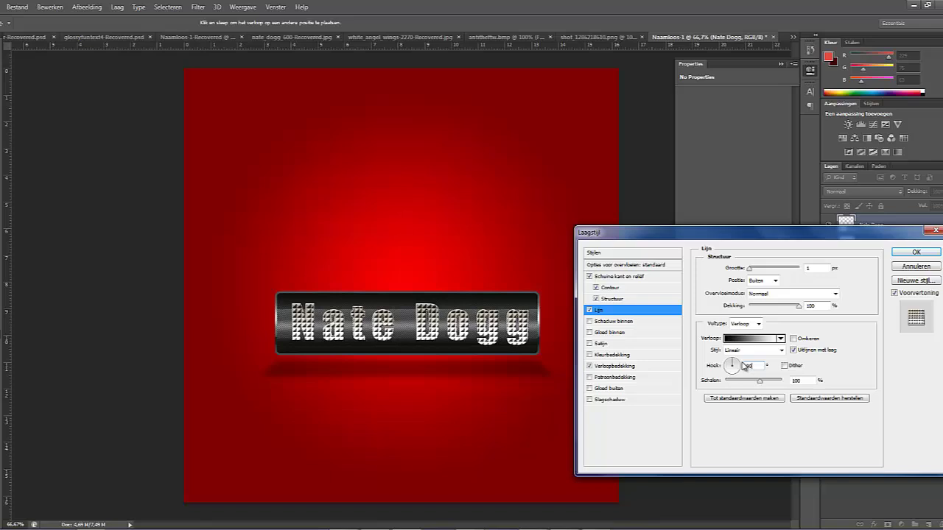
{"action": "left_click", "coordinate": [780, 339]}
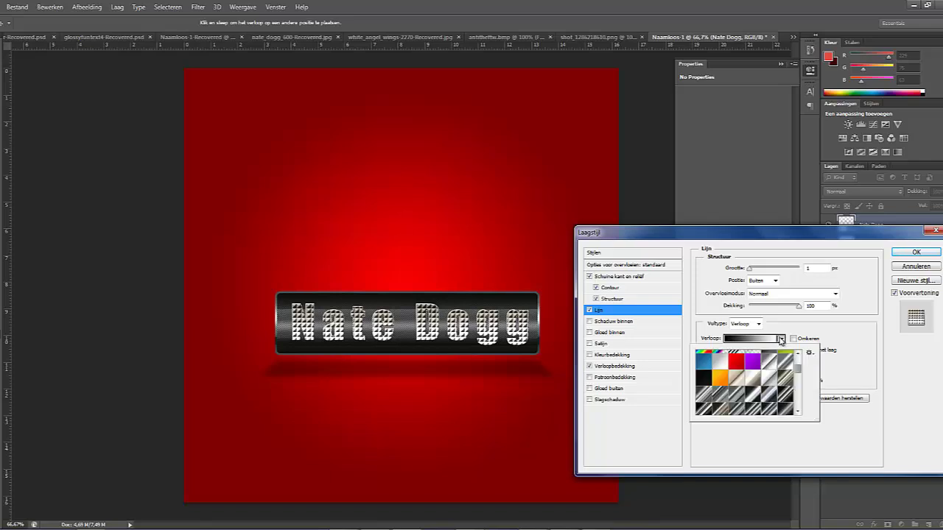
{"action": "left_click", "coordinate": [753, 399]}
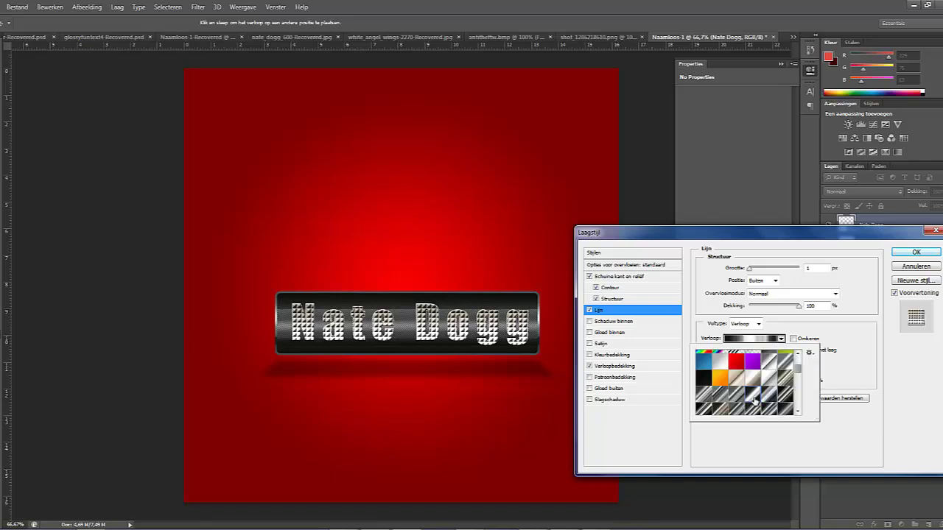
Set the stroke size to 5 px, settle on a metallic gradient, and tick Satin
{"action": "left_click", "coordinate": [820, 269]}
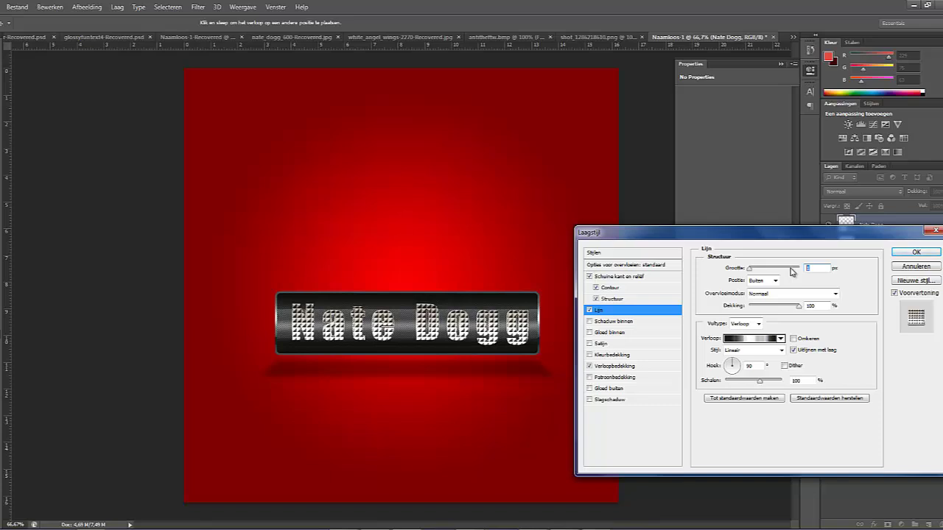
{"action": "type", "text": "5"}
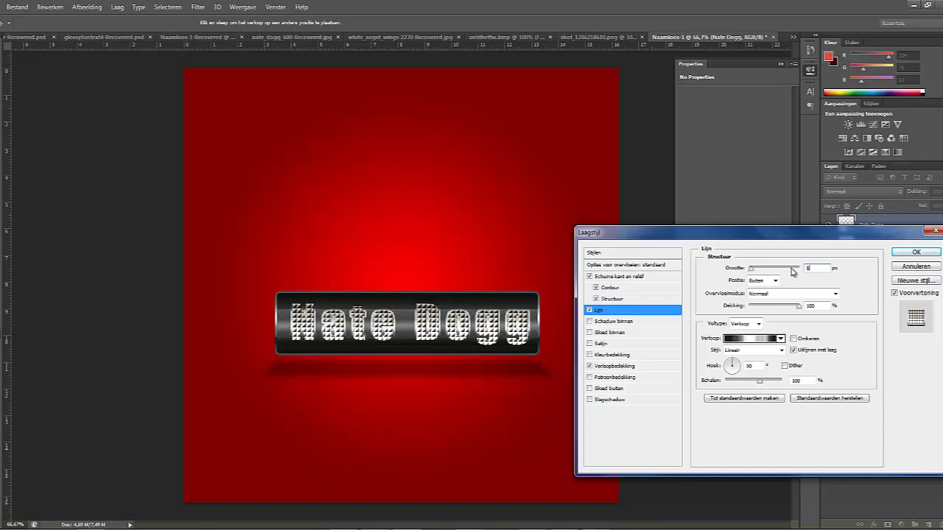
{"action": "left_click", "coordinate": [781, 340]}
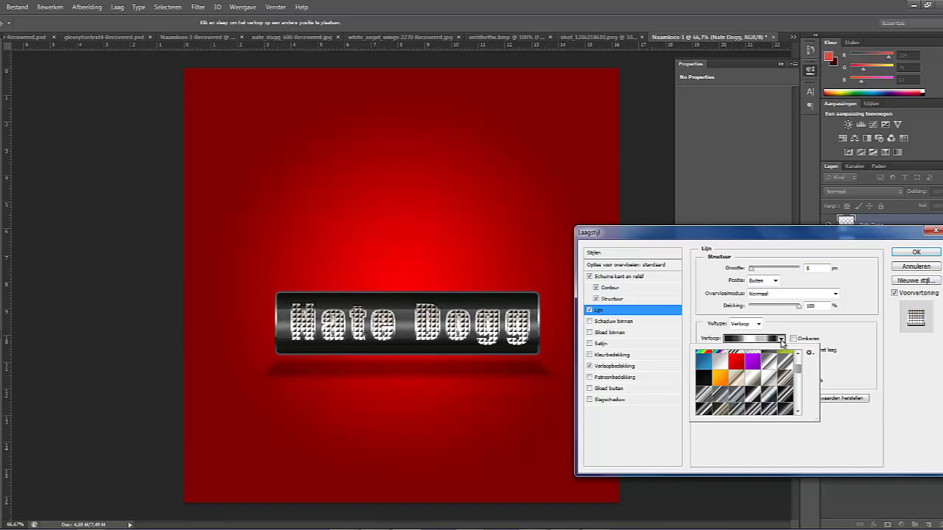
{"action": "left_click", "coordinate": [785, 384]}
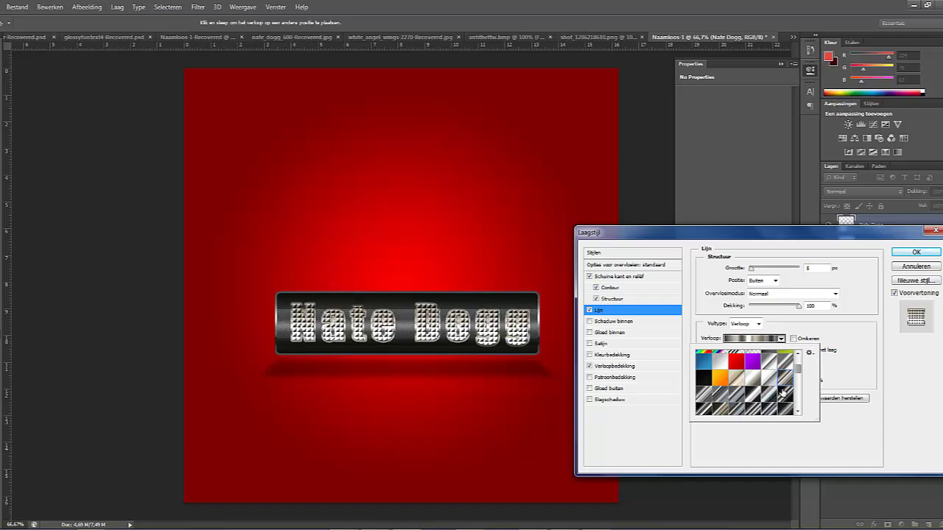
{"action": "left_click", "coordinate": [784, 394]}
{"action": "scroll", "coordinate": [782, 392], "scroll_direction": "down", "scroll_amount": 2}
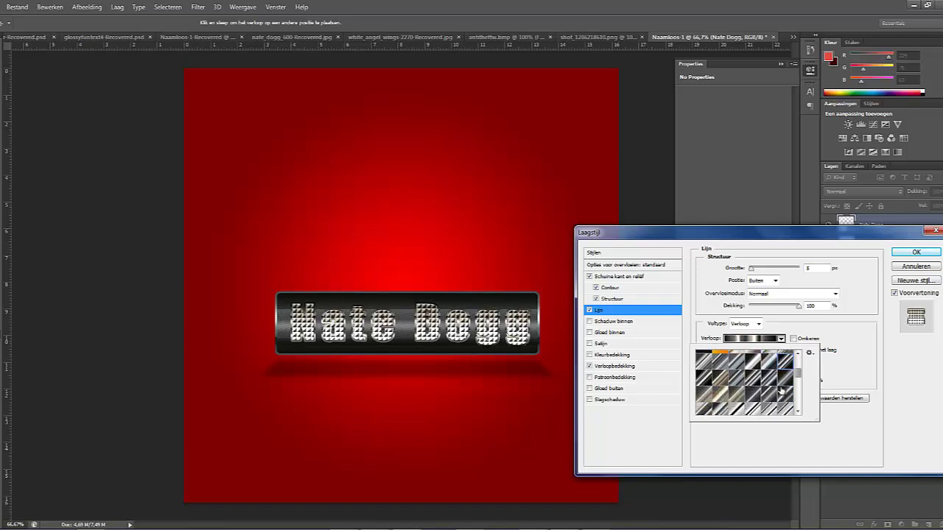
{"action": "left_click", "coordinate": [782, 395]}
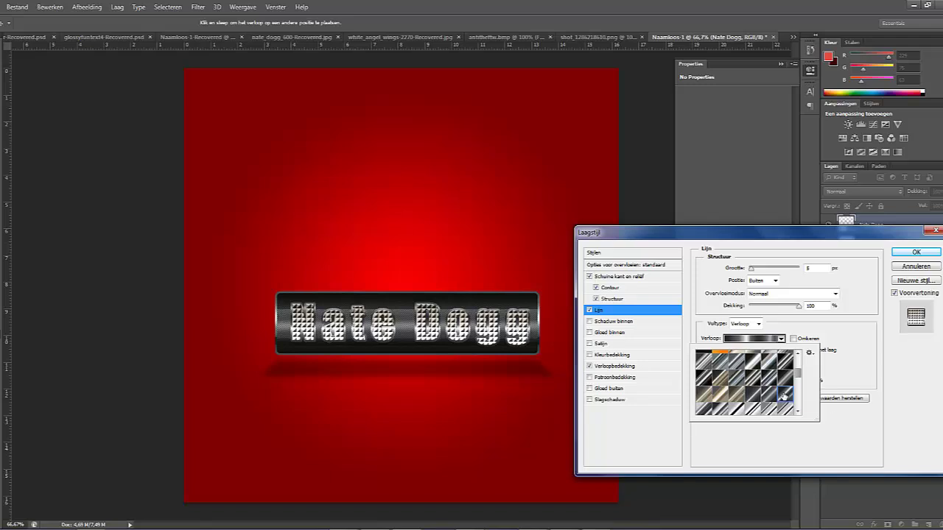
{"action": "scroll", "coordinate": [783, 395], "scroll_direction": "down", "scroll_amount": 2}
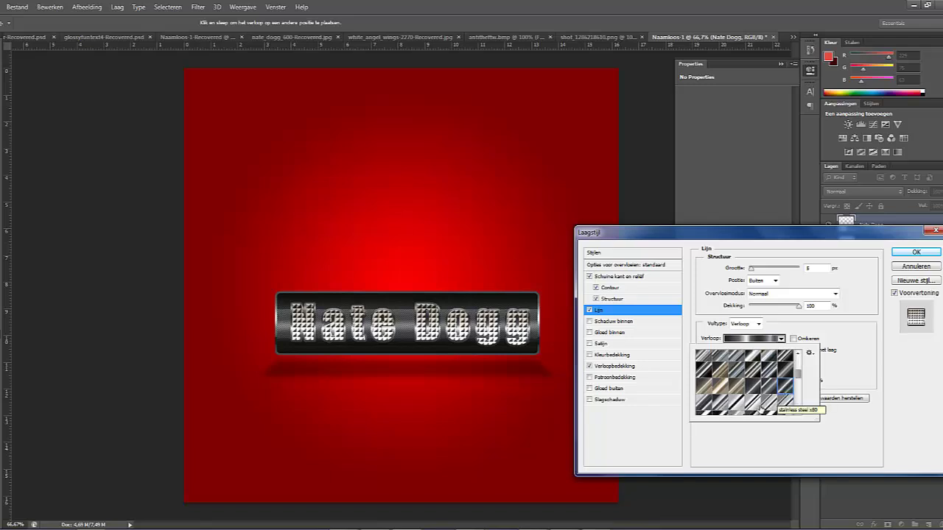
{"action": "left_click", "coordinate": [766, 405]}
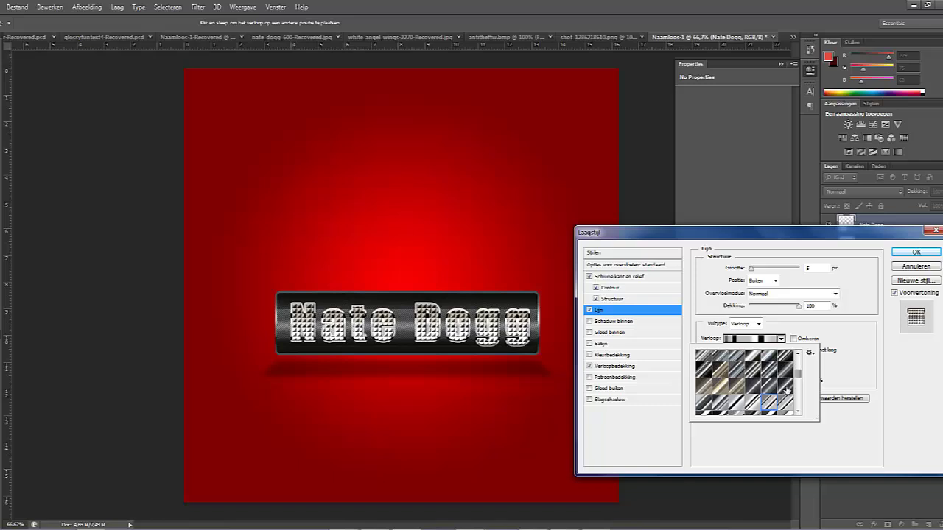
{"action": "left_click", "coordinate": [783, 382]}
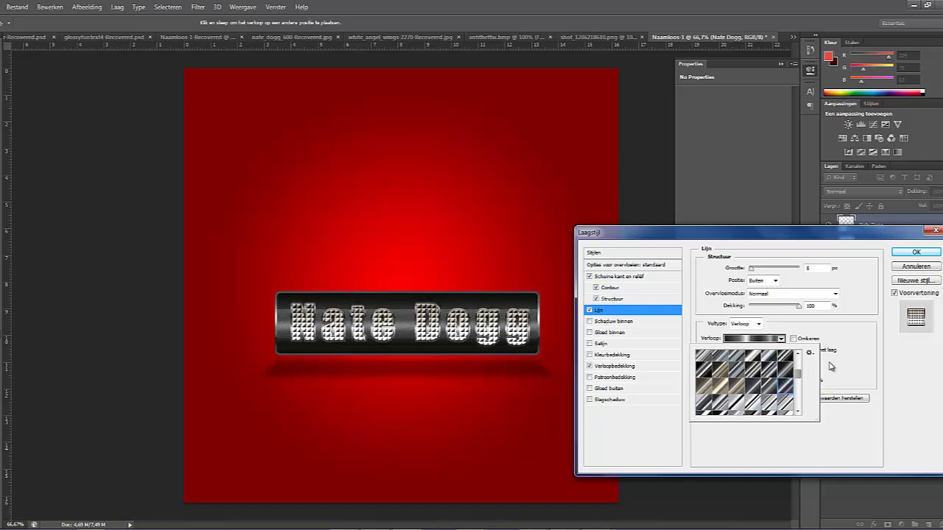
{"action": "left_click", "coordinate": [887, 347]}
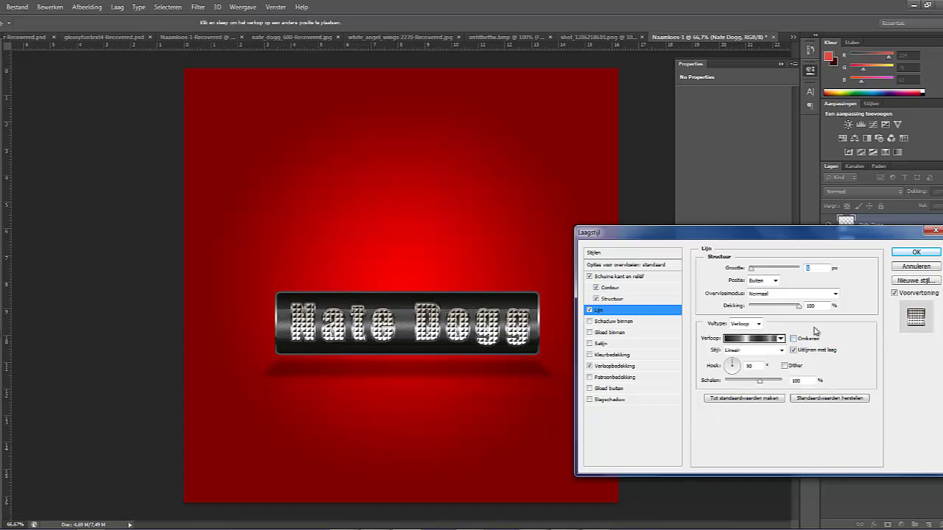
{"action": "left_click", "coordinate": [588, 344]}
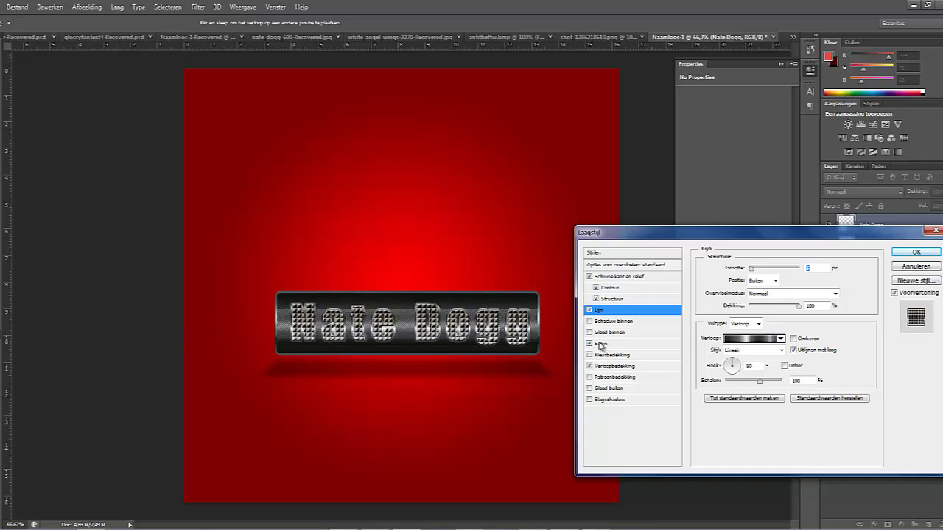
Lower the satin opacity and add an inner glow with 13% choke and adjusted size
{"action": "left_click", "coordinate": [602, 346]}
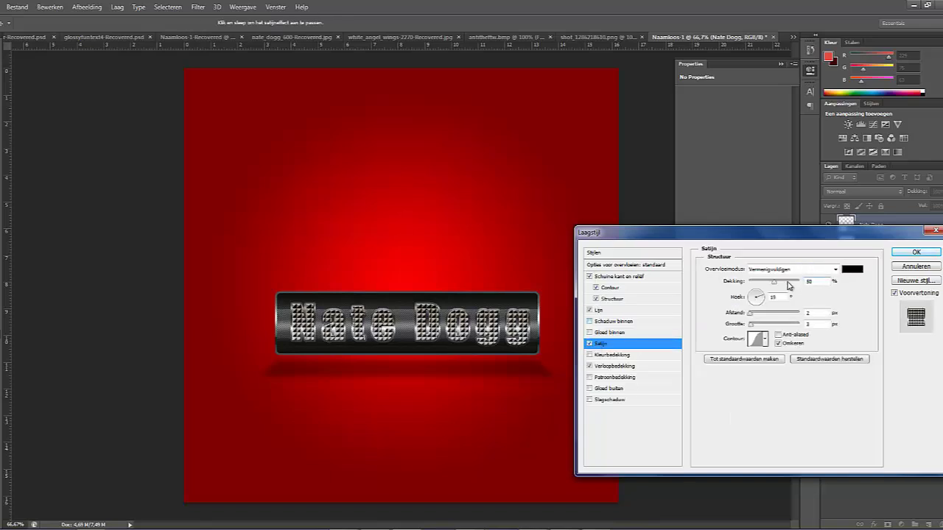
{"action": "left_click_drag", "start_coordinate": [776, 285], "coordinate": [761, 285]}
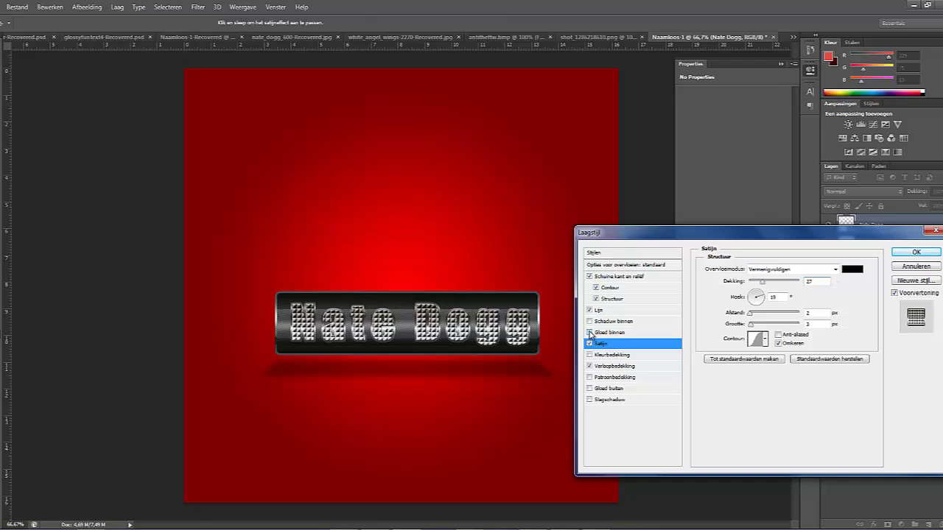
{"action": "left_click", "coordinate": [590, 333]}
{"action": "left_click", "coordinate": [608, 333]}
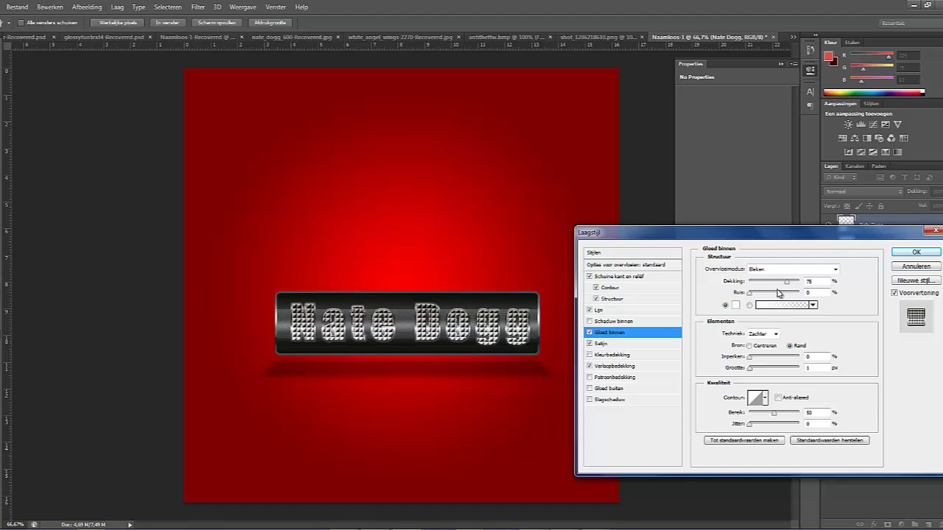
{"action": "left_click_drag", "start_coordinate": [751, 358], "coordinate": [756, 372]}
{"action": "left_click_drag", "start_coordinate": [757, 372], "coordinate": [755, 372]}
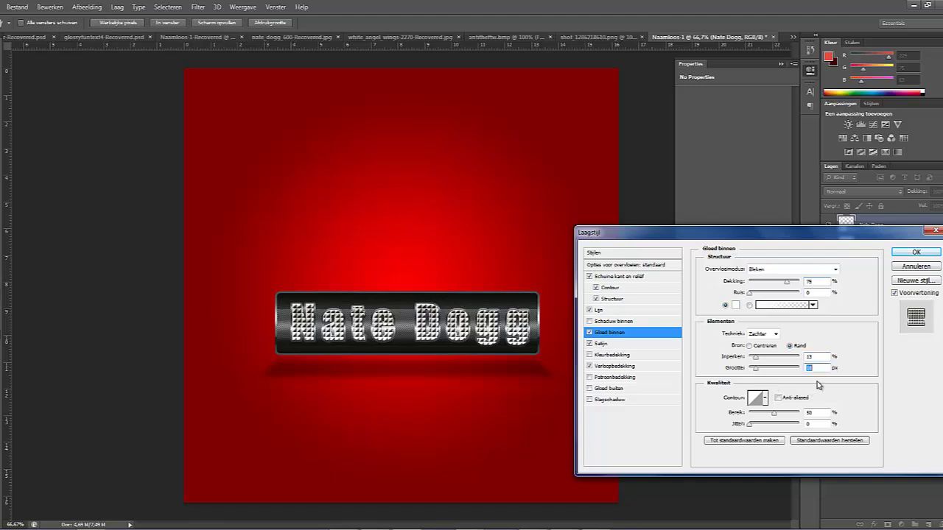
Enable Inner Shadow at 100% opacity, 90° angle and choke 30
{"action": "left_click", "coordinate": [606, 321]}
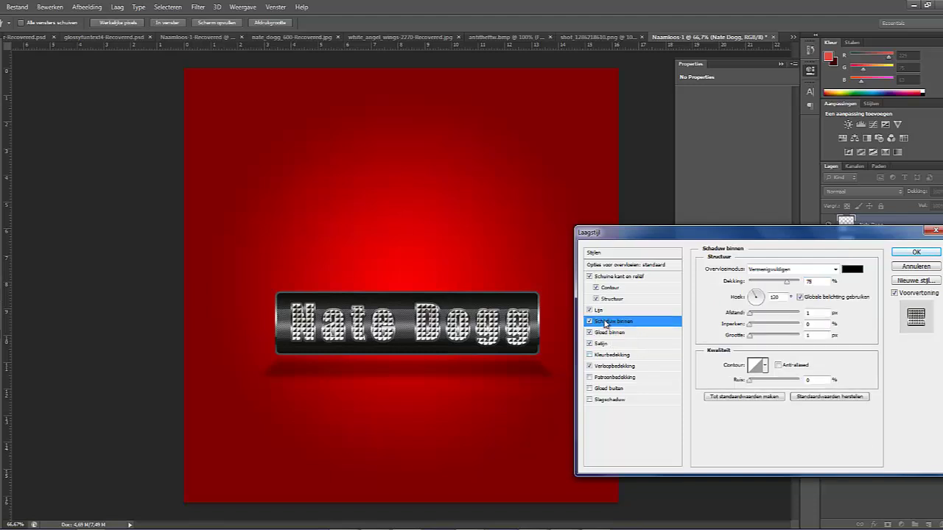
{"action": "left_click", "coordinate": [749, 314]}
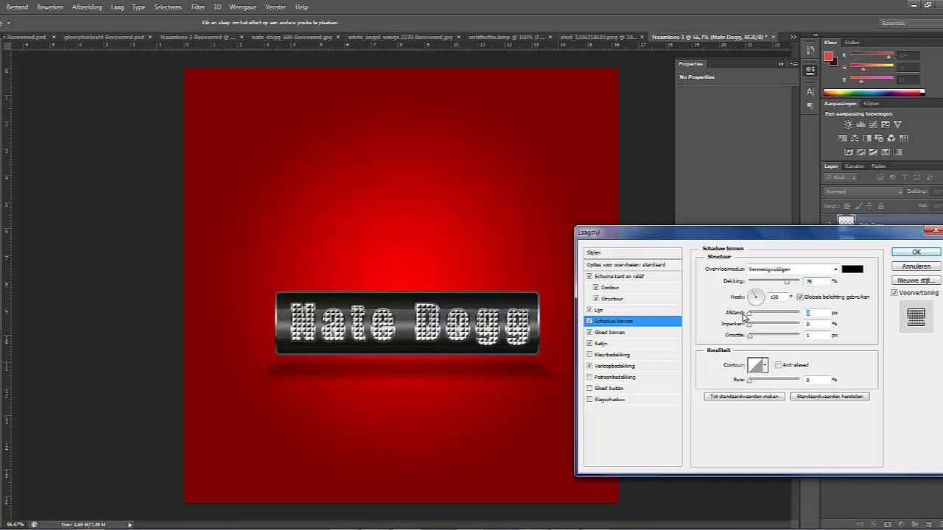
{"action": "left_click_drag", "start_coordinate": [751, 338], "coordinate": [756, 338]}
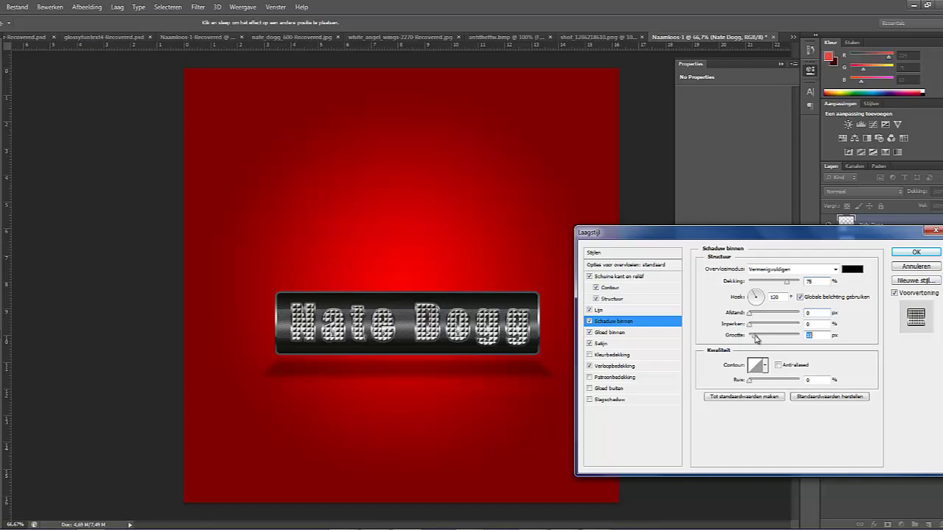
{"action": "left_click_drag", "start_coordinate": [787, 287], "coordinate": [867, 296]}
{"action": "left_click", "coordinate": [782, 296]}
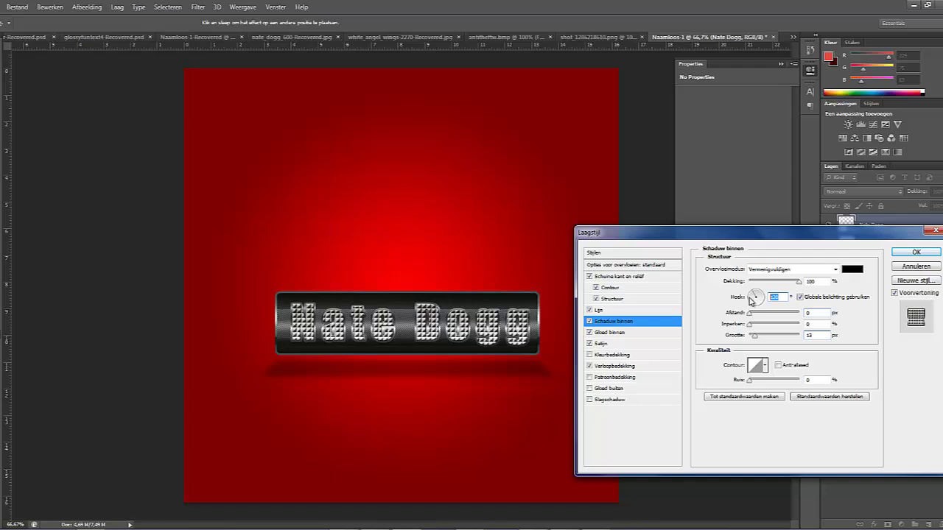
{"action": "left_click_drag", "start_coordinate": [753, 300], "coordinate": [756, 292]}
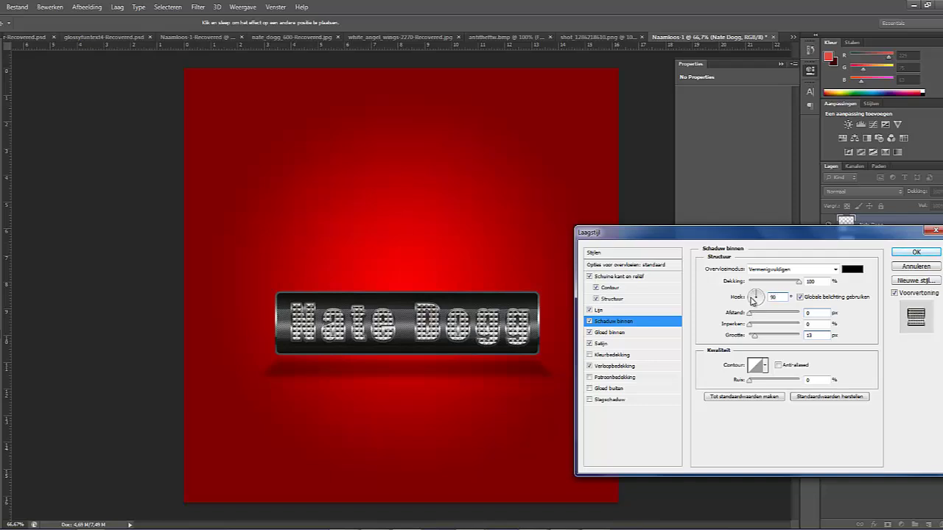
{"action": "left_click_drag", "start_coordinate": [750, 329], "coordinate": [758, 329]}
{"action": "left_click_drag", "start_coordinate": [762, 328], "coordinate": [754, 340]}
{"action": "left_click", "coordinate": [755, 336]}
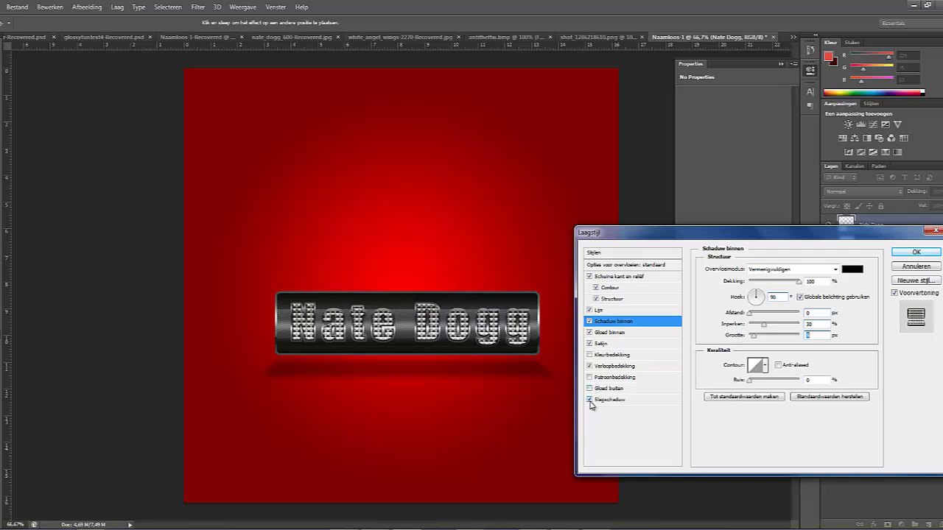
Add a drop shadow with 18% spread and a larger size
{"action": "left_click", "coordinate": [604, 402]}
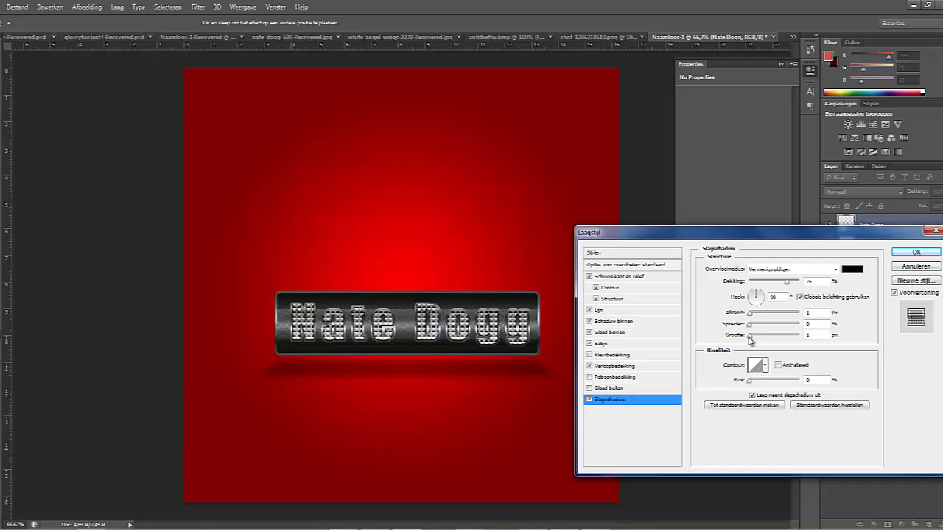
{"action": "left_click", "coordinate": [751, 337]}
{"action": "left_click_drag", "start_coordinate": [749, 329], "coordinate": [758, 330]}
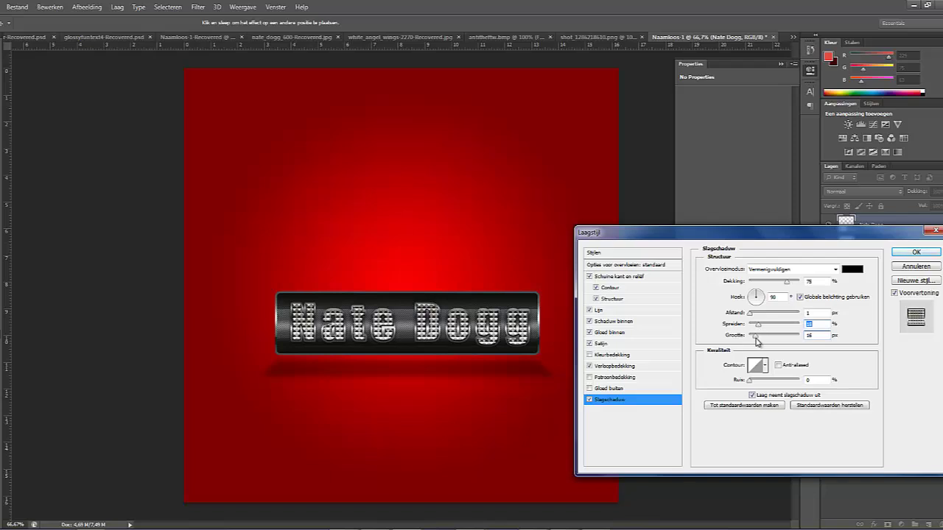
{"action": "left_click_drag", "start_coordinate": [755, 337], "coordinate": [758, 337]}
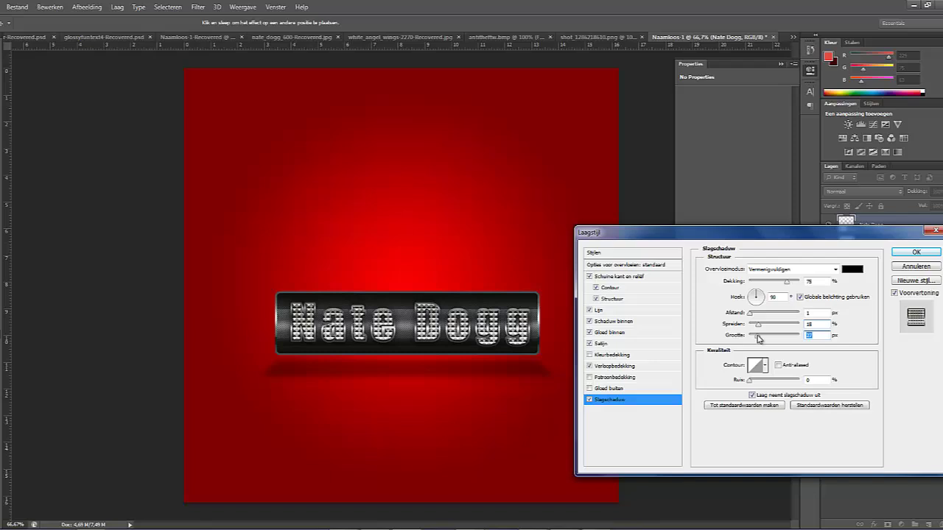
Apply the style, convert Nate Dogg to a smart object, and clip a new Laag 1 to it
{"action": "left_click", "coordinate": [913, 252]}
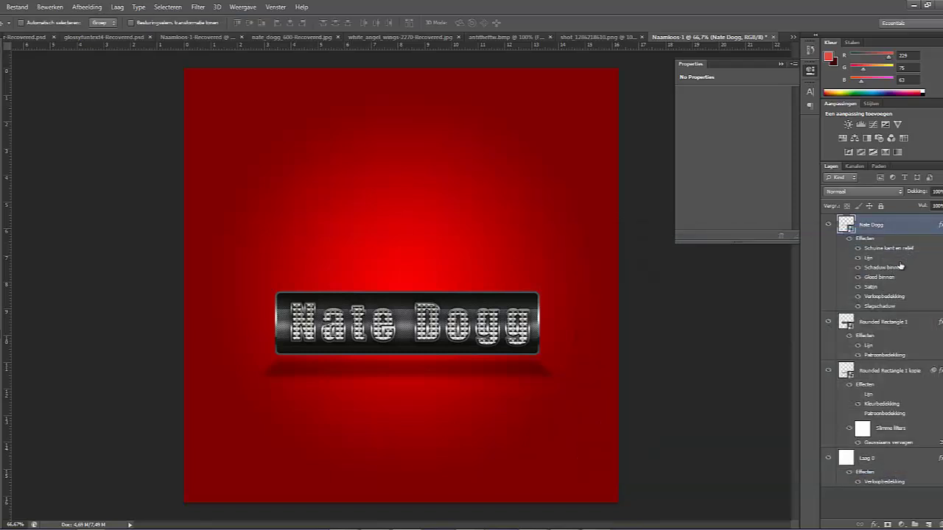
{"action": "right_click", "coordinate": [881, 227]}
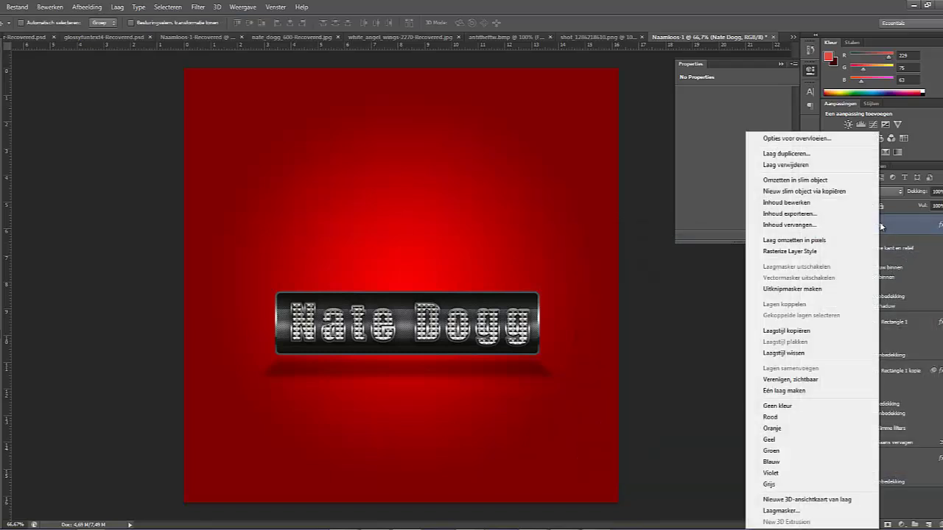
{"action": "left_click", "coordinate": [770, 181]}
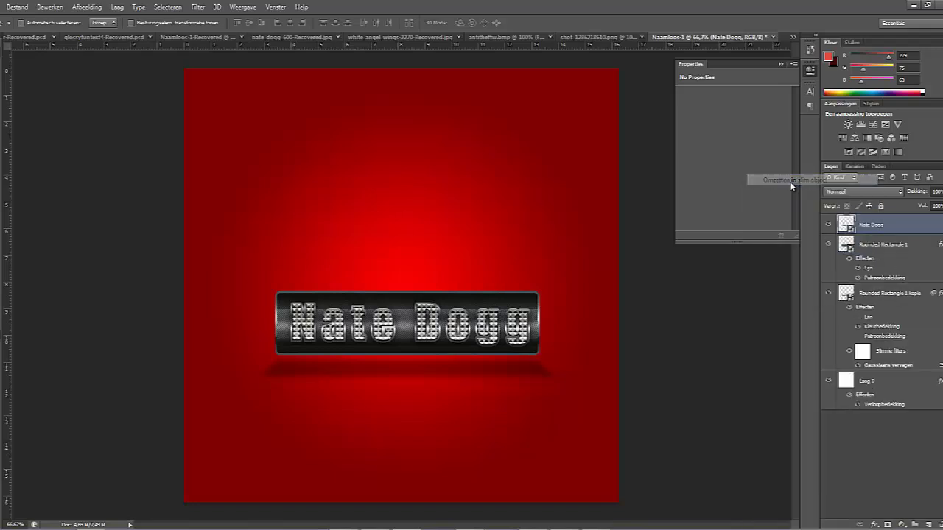
{"action": "left_click", "coordinate": [929, 523]}
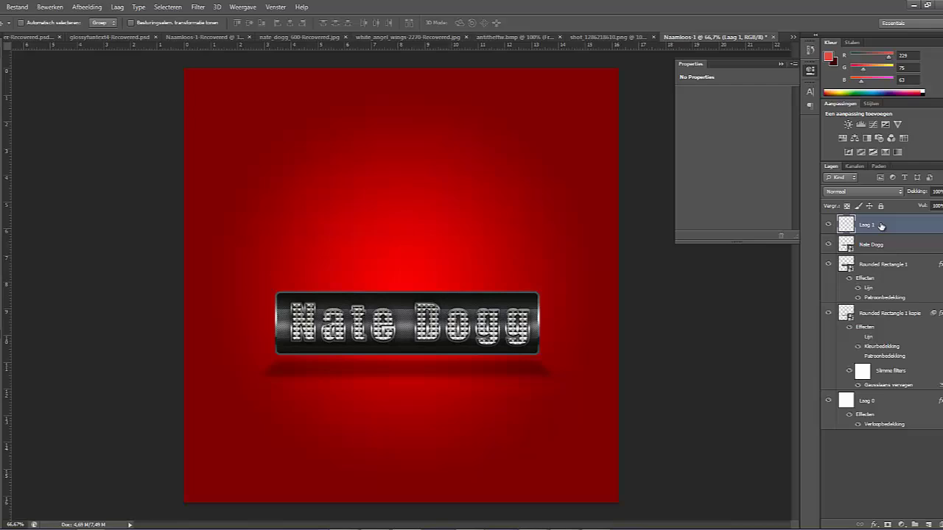
{"action": "right_click", "coordinate": [881, 227]}
{"action": "left_click", "coordinate": [768, 200]}
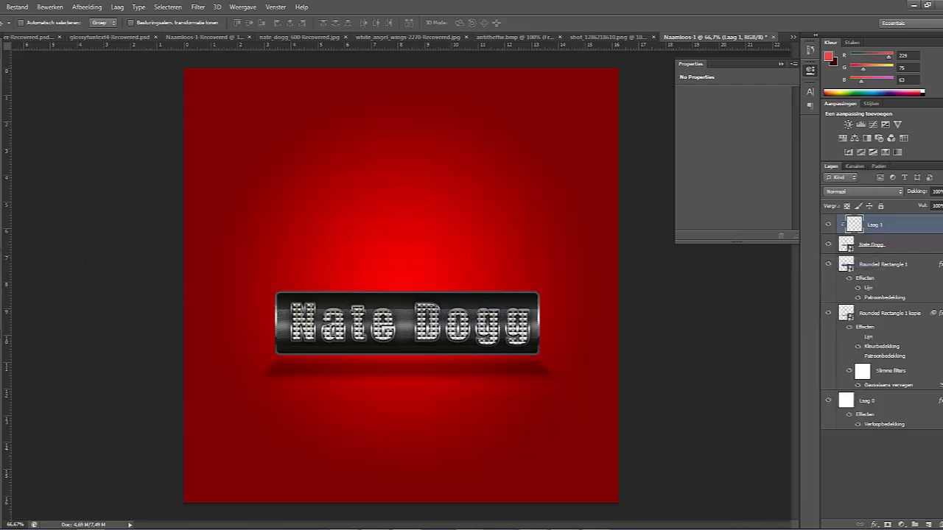
Draw a near-white rectangle over the top half of the text
{"action": "left_click", "coordinate": [4, 280]}
{"action": "left_click", "coordinate": [22, 281]}
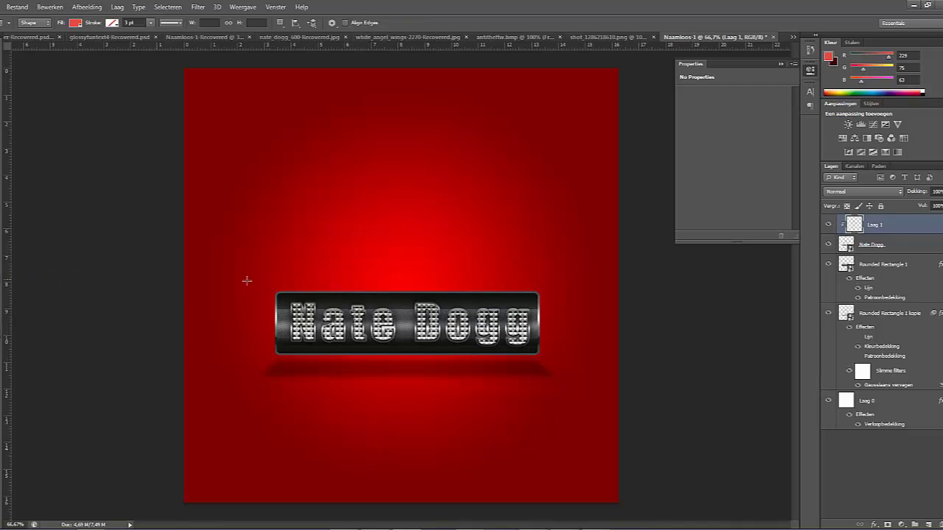
{"action": "left_click_drag", "start_coordinate": [258, 278], "coordinate": [549, 326]}
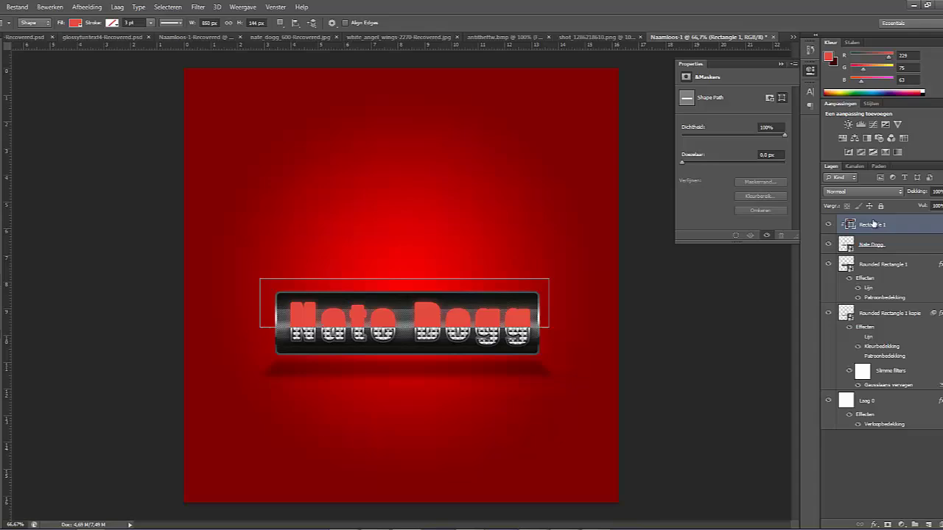
{"action": "double_click", "coordinate": [850, 224]}
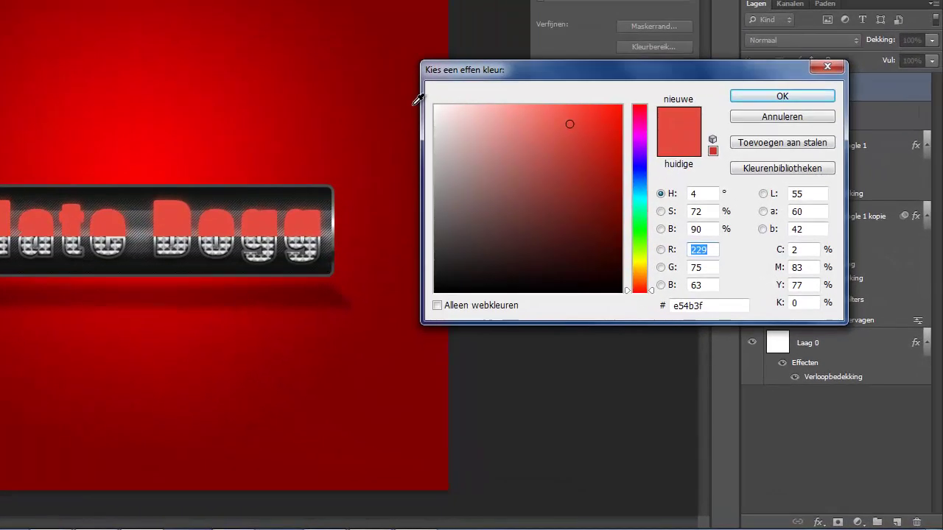
{"action": "left_click", "coordinate": [436, 106]}
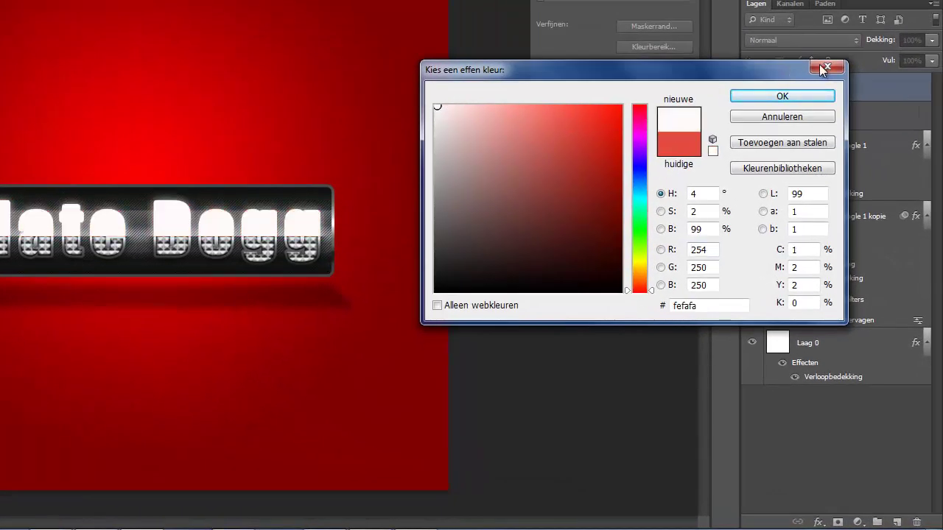
{"action": "left_click", "coordinate": [799, 100]}
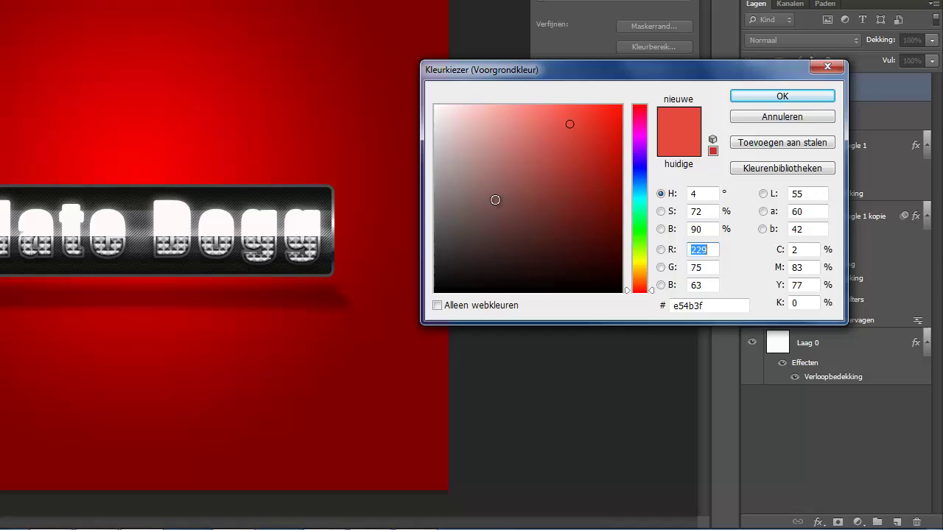
Set the colour to near-black #060100 and draw a wide rectangle across the plate's lower half
{"action": "left_click", "coordinate": [610, 289]}
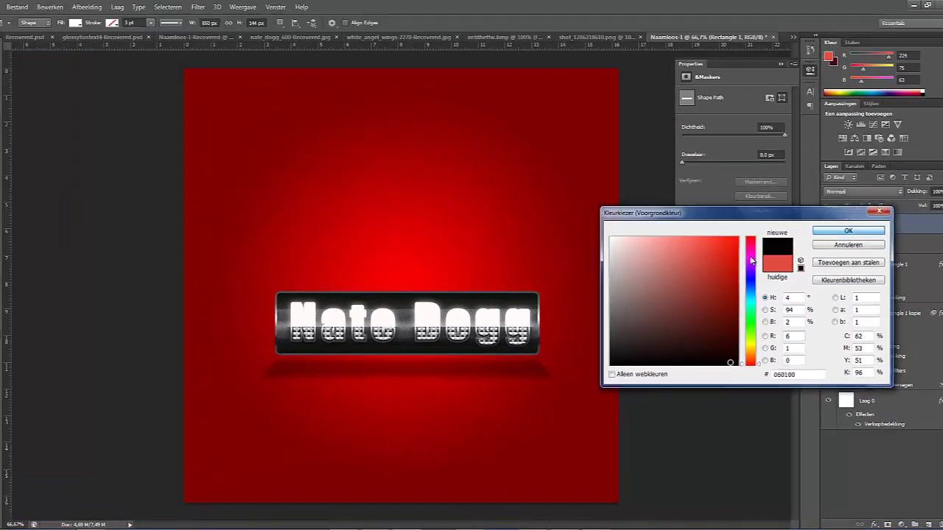
{"action": "key", "text": "Return"}
{"action": "left_click_drag", "start_coordinate": [274, 363], "coordinate": [557, 326]}
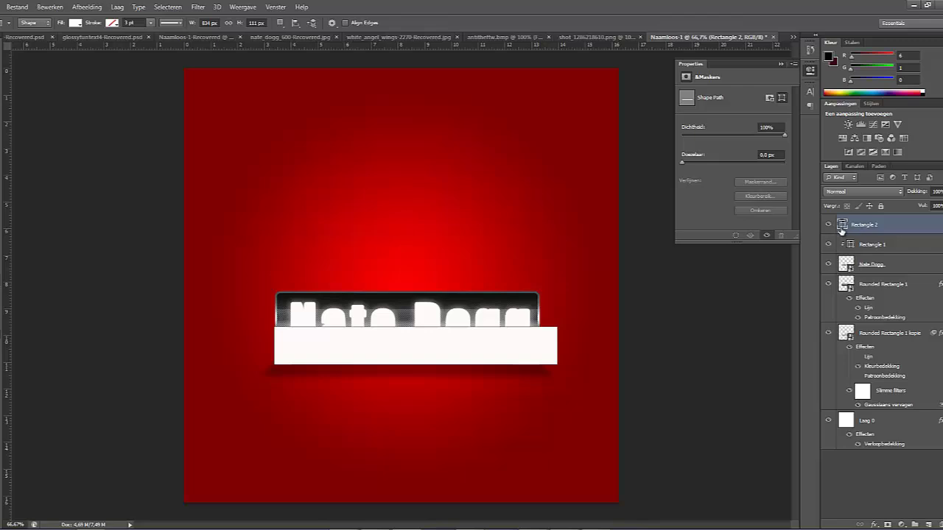
Fill Rectangle 2 with black, clip it to the layer below, and drag its Fill down until invisible
{"action": "double_click", "coordinate": [842, 227]}
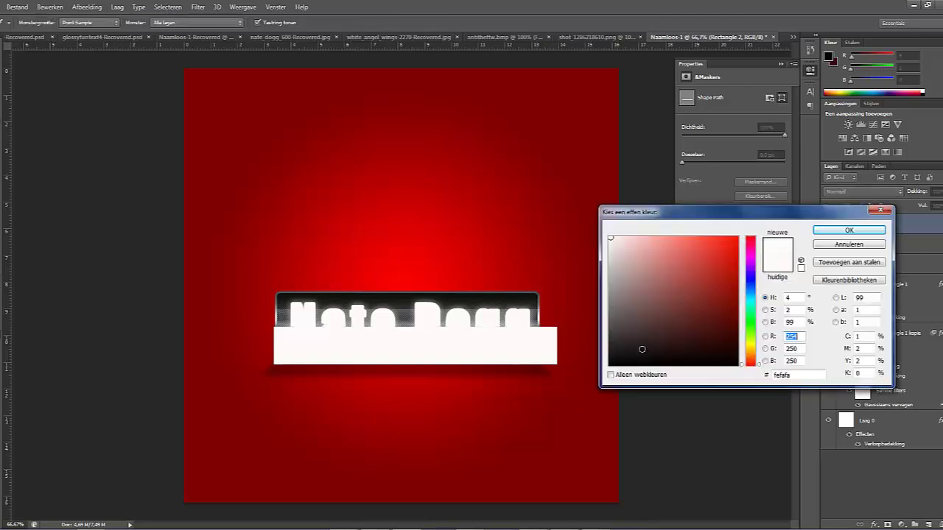
{"action": "left_click", "coordinate": [735, 365]}
{"action": "left_click", "coordinate": [870, 231]}
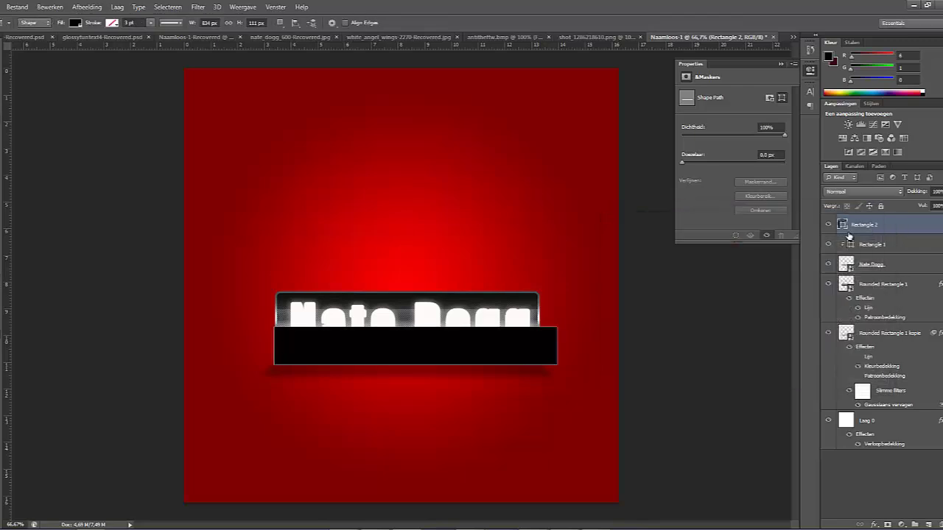
{"action": "right_click", "coordinate": [872, 233]}
{"action": "left_click", "coordinate": [839, 263]}
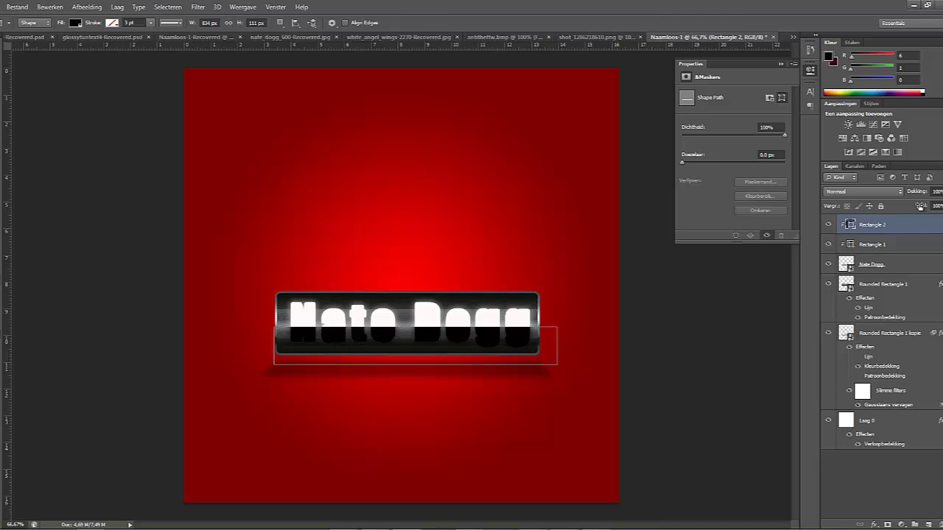
{"action": "left_click_drag", "start_coordinate": [922, 208], "coordinate": [933, 215]}
Open Rectangle 2's Layer Style and turn on Gradient Overlay instead of Color Overlay, testing presets
{"action": "double_click", "coordinate": [931, 224]}
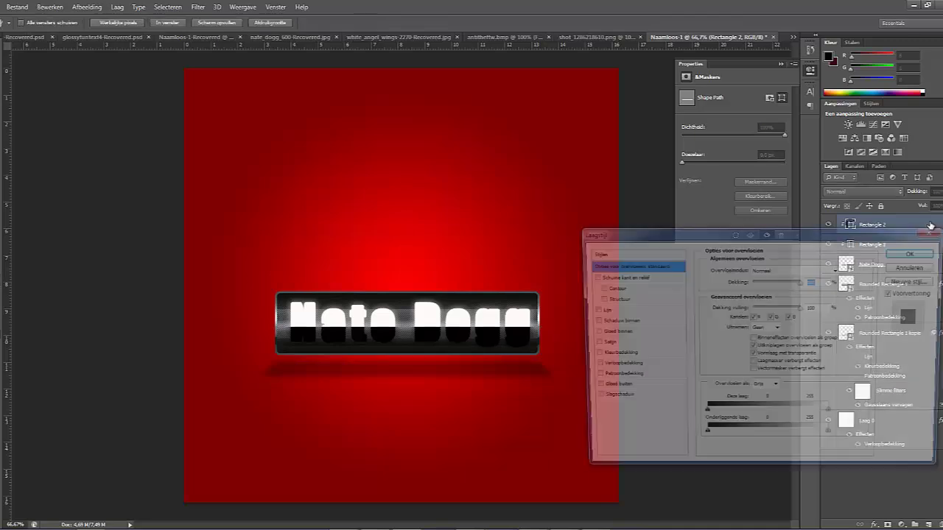
{"action": "left_click", "coordinate": [589, 355]}
{"action": "left_click", "coordinate": [610, 355]}
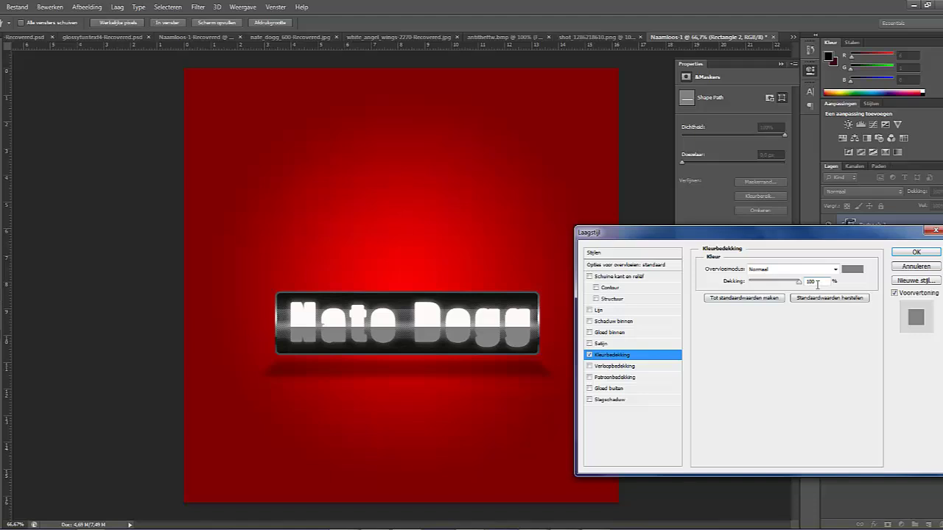
{"action": "left_click", "coordinate": [589, 355]}
{"action": "left_click", "coordinate": [589, 366]}
{"action": "left_click", "coordinate": [612, 366]}
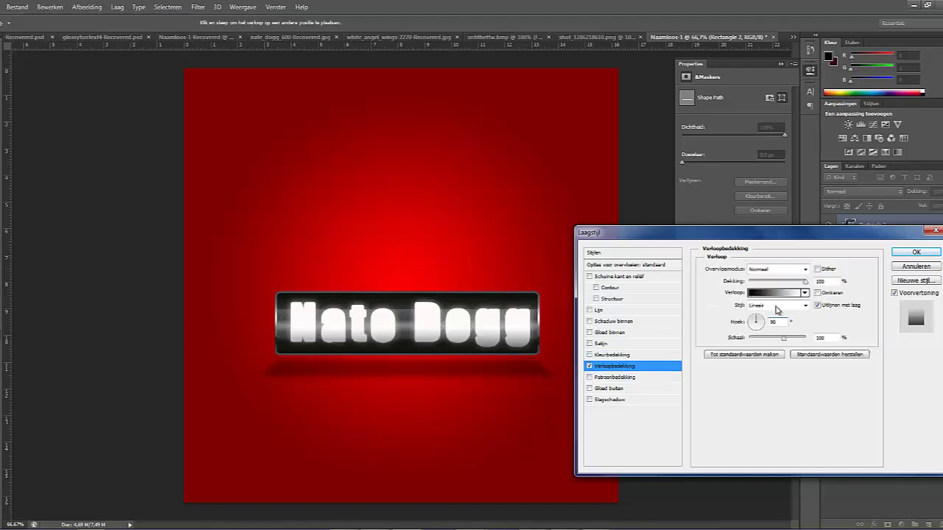
{"action": "left_click", "coordinate": [804, 292]}
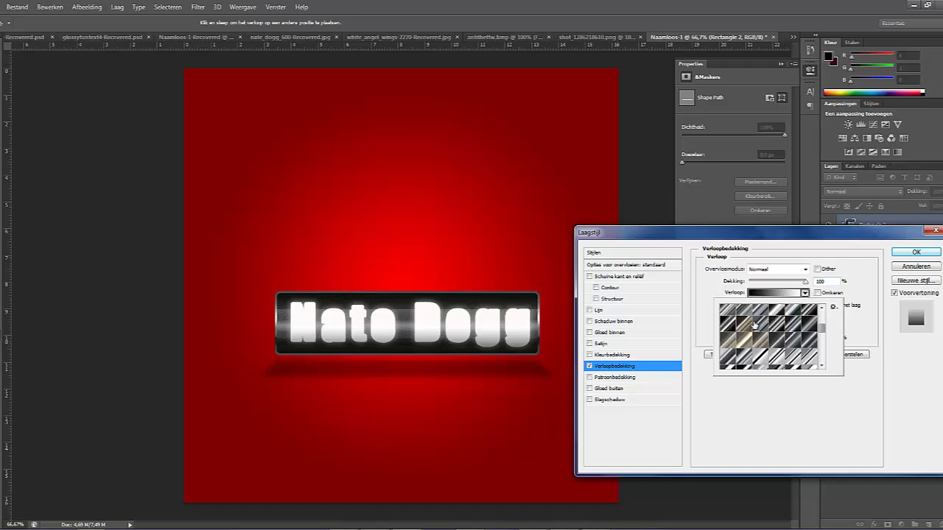
{"action": "left_click", "coordinate": [776, 340]}
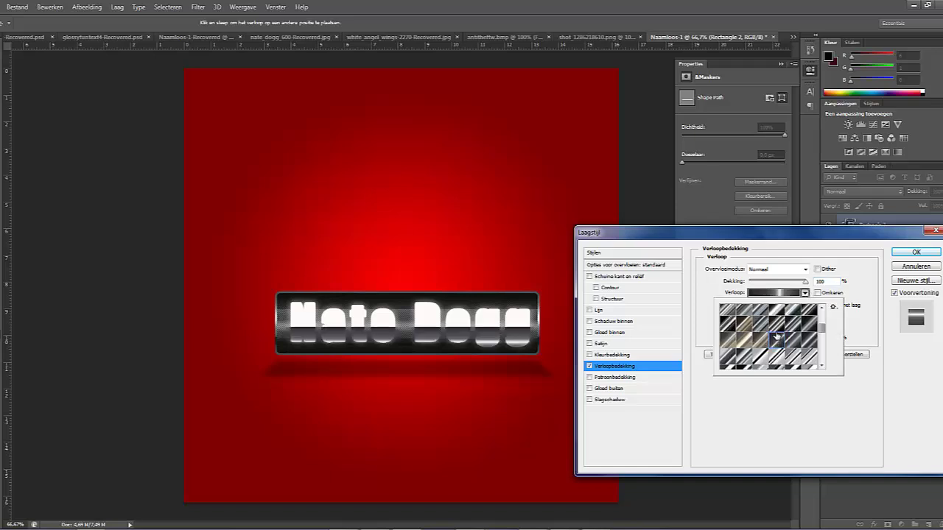
{"action": "left_click", "coordinate": [777, 333]}
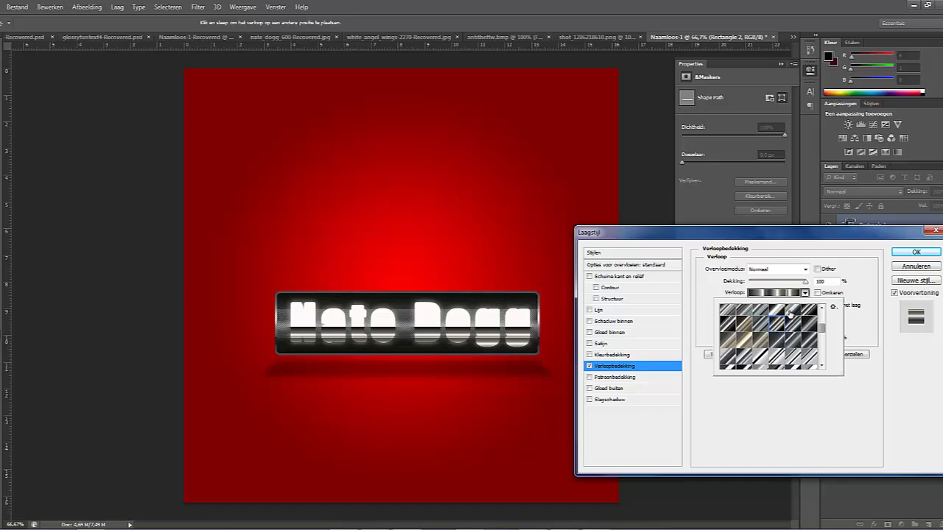
{"action": "left_click", "coordinate": [788, 314]}
{"action": "scroll", "coordinate": [789, 314], "scroll_direction": "up", "scroll_amount": 3}
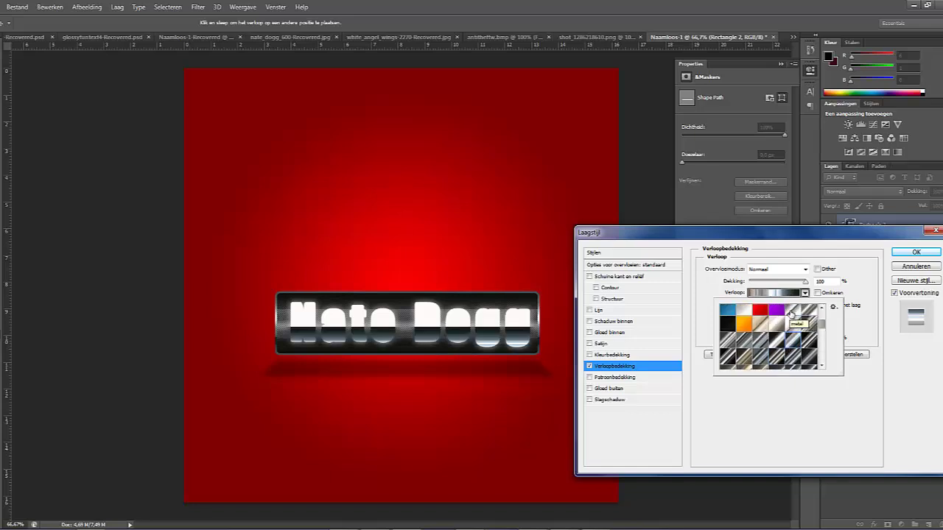
{"action": "left_click", "coordinate": [863, 343]}
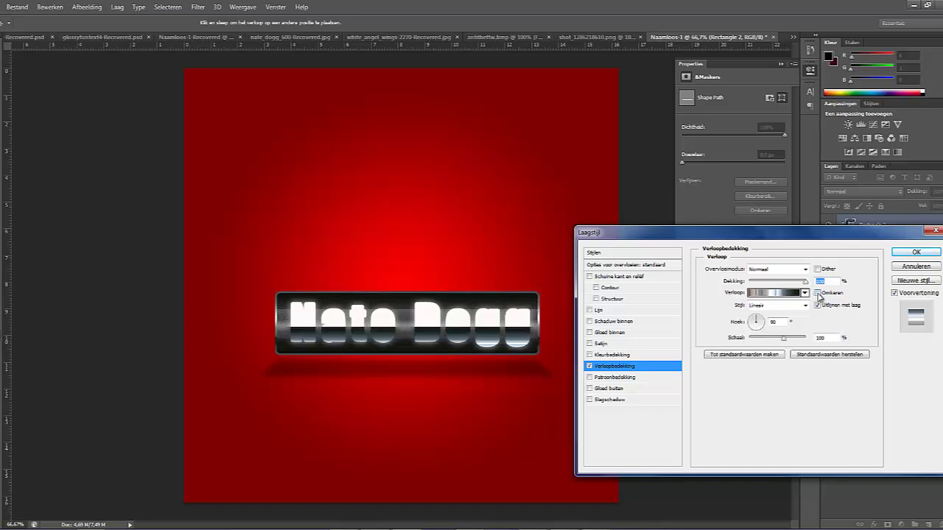
Test reversing the gradient, apply a silver preset, and shrink its scale
{"action": "left_click", "coordinate": [817, 293]}
{"action": "left_click", "coordinate": [817, 293]}
{"action": "left_click", "coordinate": [805, 293]}
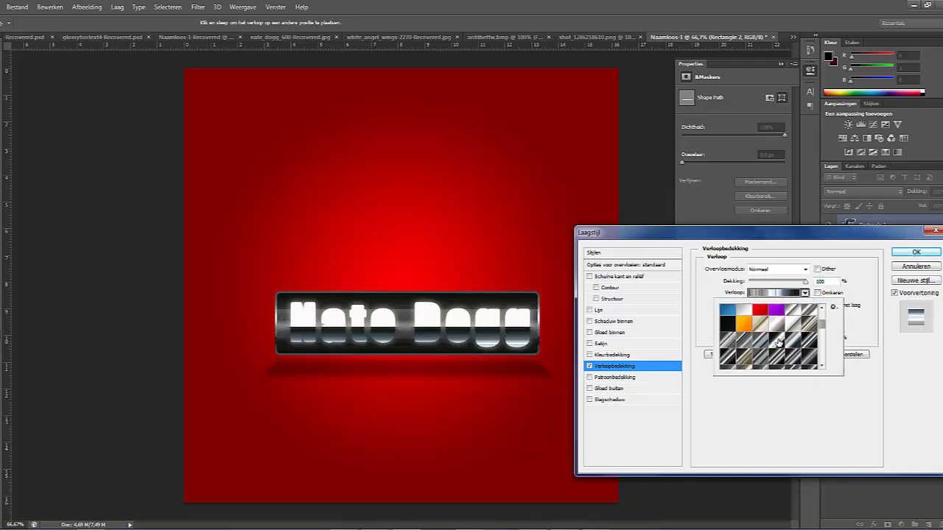
{"action": "left_click", "coordinate": [790, 328]}
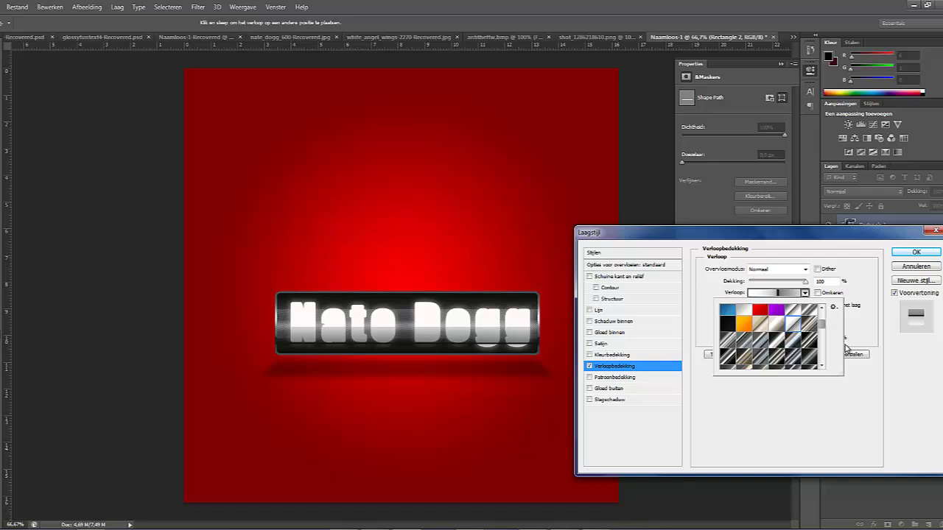
{"action": "left_click", "coordinate": [873, 342]}
{"action": "mouse_move", "coordinate": [785, 342]}
{"action": "left_mouse_down"}
{"action": "mouse_move", "coordinate": [743, 336]}
{"action": "mouse_move", "coordinate": [847, 339]}
{"action": "left_mouse_up"}
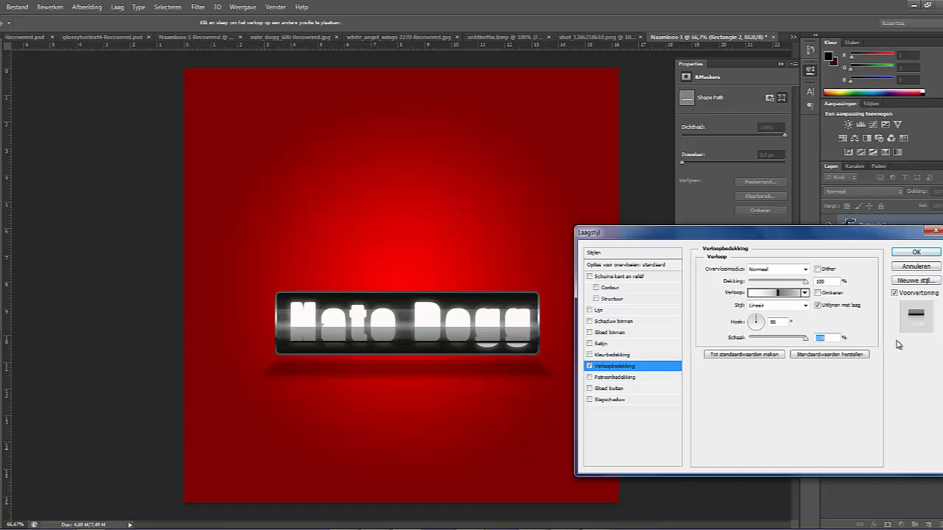
Choose a black-grey gradient preset, reverse it, and set Scale to 127%
{"action": "left_click", "coordinate": [805, 292]}
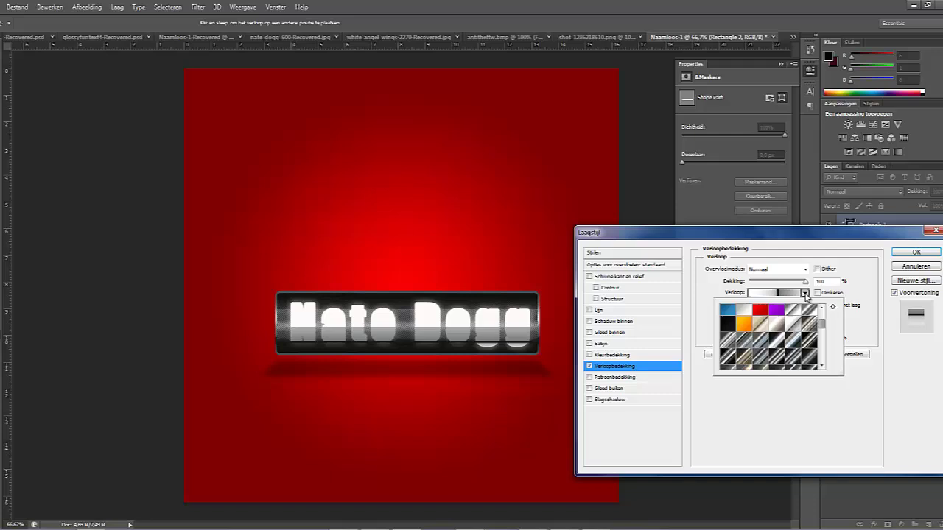
{"action": "left_click", "coordinate": [761, 328]}
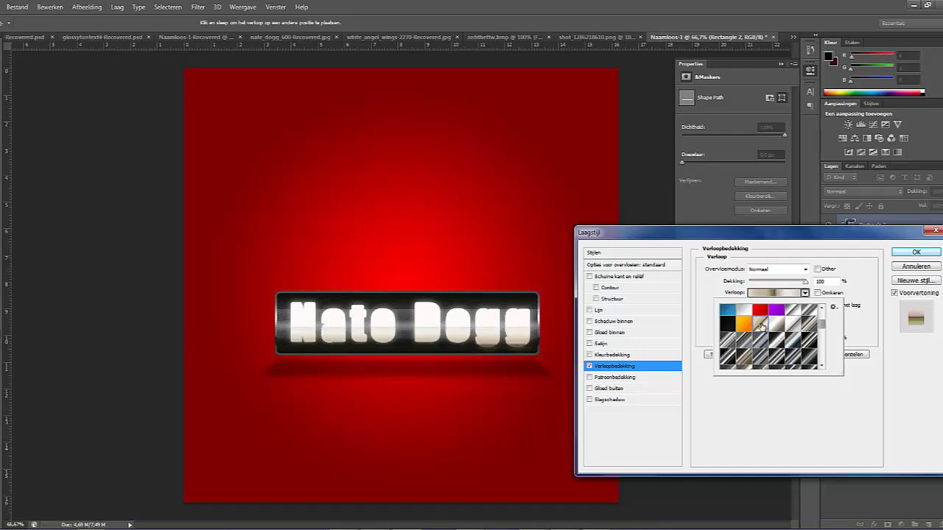
{"action": "left_click", "coordinate": [770, 326]}
{"action": "scroll", "coordinate": [770, 326], "scroll_direction": "up", "scroll_amount": 2}
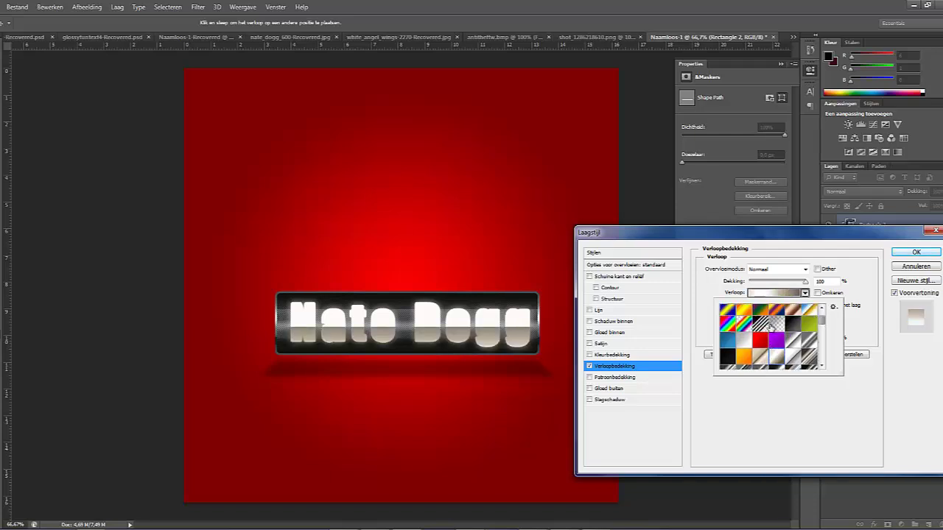
{"action": "left_click", "coordinate": [784, 326]}
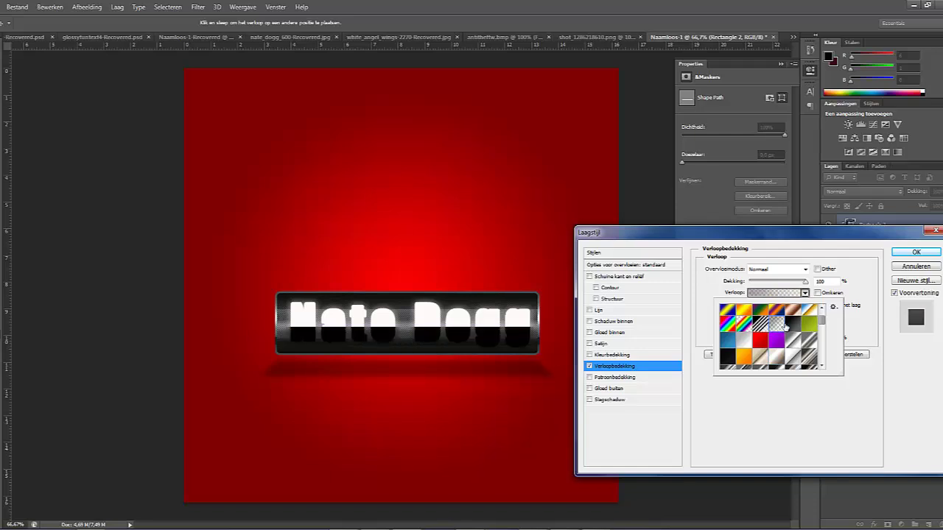
{"action": "left_click", "coordinate": [786, 327]}
{"action": "scroll", "coordinate": [785, 325], "scroll_direction": "down", "scroll_amount": 1}
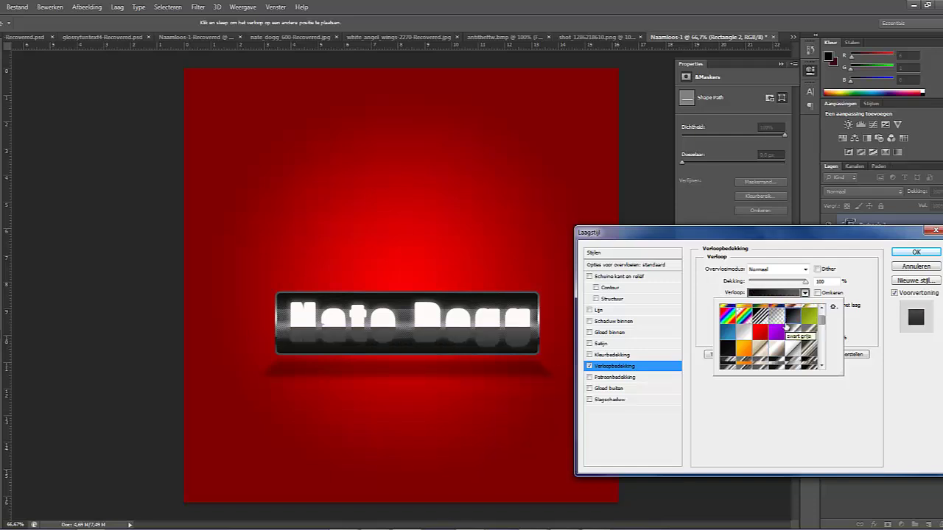
{"action": "scroll", "coordinate": [786, 324], "scroll_direction": "up", "scroll_amount": 2}
{"action": "left_click", "coordinate": [761, 315]}
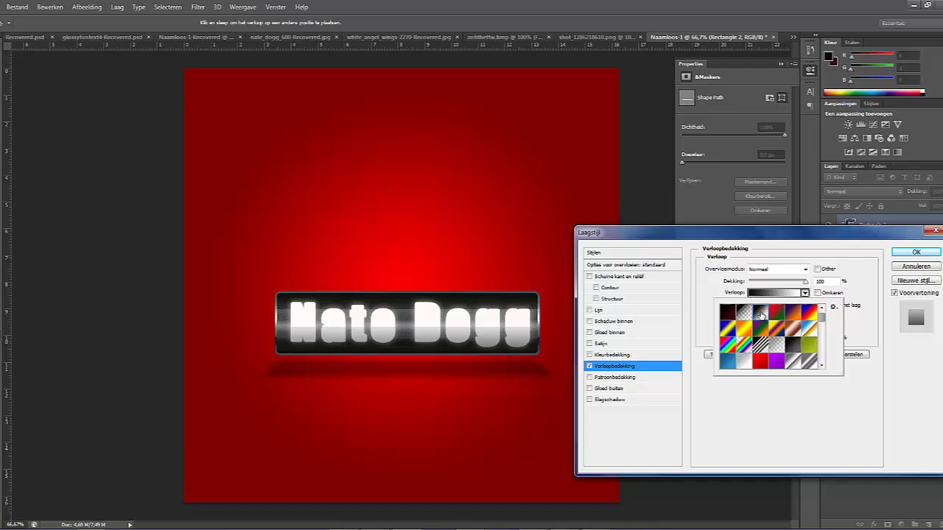
{"action": "scroll", "coordinate": [761, 315], "scroll_direction": "down", "scroll_amount": 1}
{"action": "left_click", "coordinate": [875, 338]}
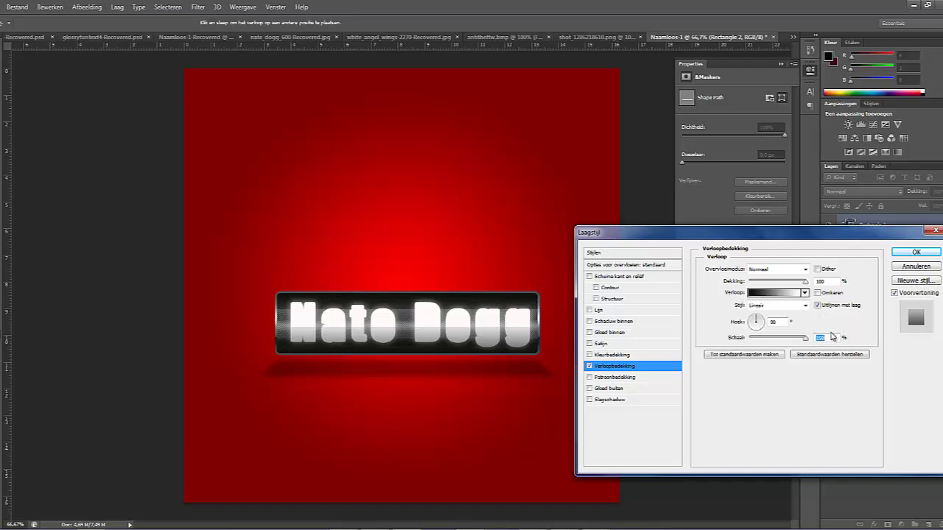
{"action": "left_click", "coordinate": [817, 293]}
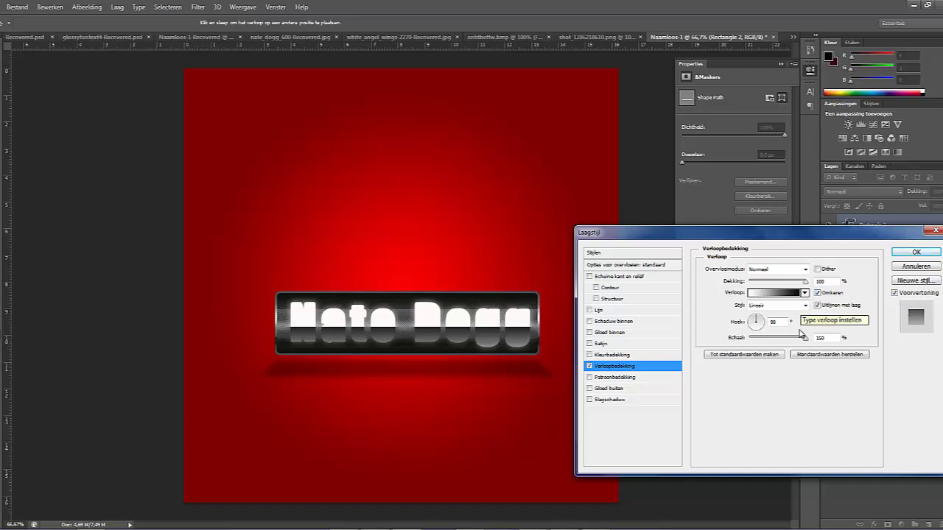
{"action": "mouse_move", "coordinate": [805, 339]}
{"action": "left_mouse_down"}
{"action": "mouse_move", "coordinate": [775, 339]}
{"action": "mouse_move", "coordinate": [789, 338]}
{"action": "left_mouse_up"}
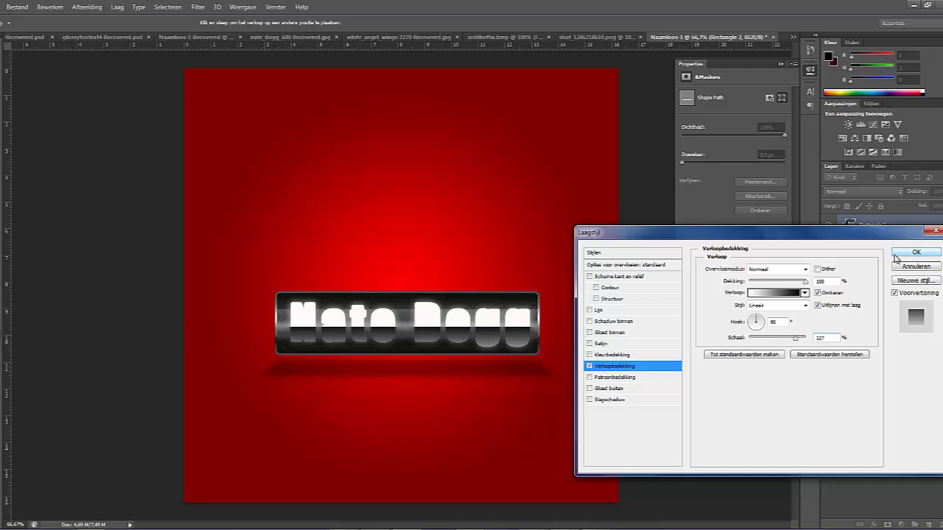
Apply the gradient overlay and set Rectangle 1's blend mode to Bedekken (Overlay)
{"action": "left_click", "coordinate": [895, 254]}
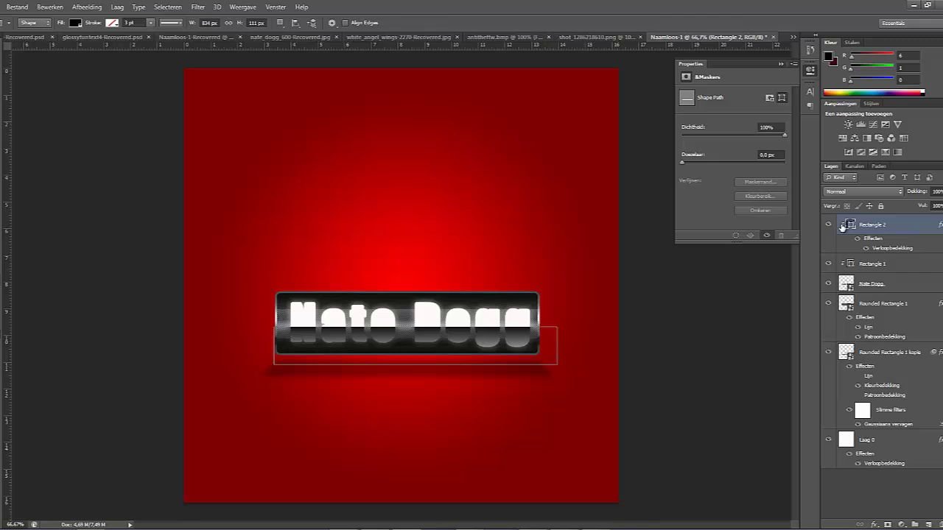
{"action": "left_click", "coordinate": [883, 266]}
{"action": "left_click", "coordinate": [891, 193]}
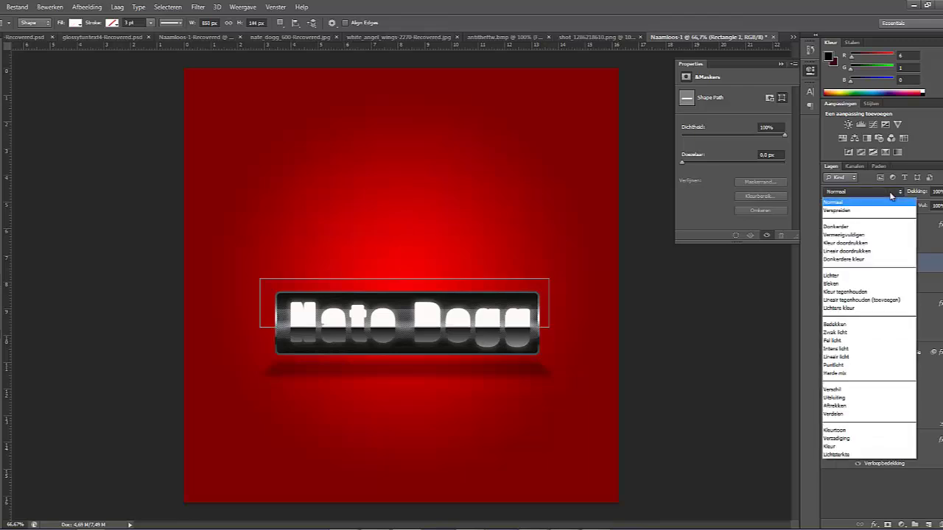
{"action": "left_click", "coordinate": [851, 327]}
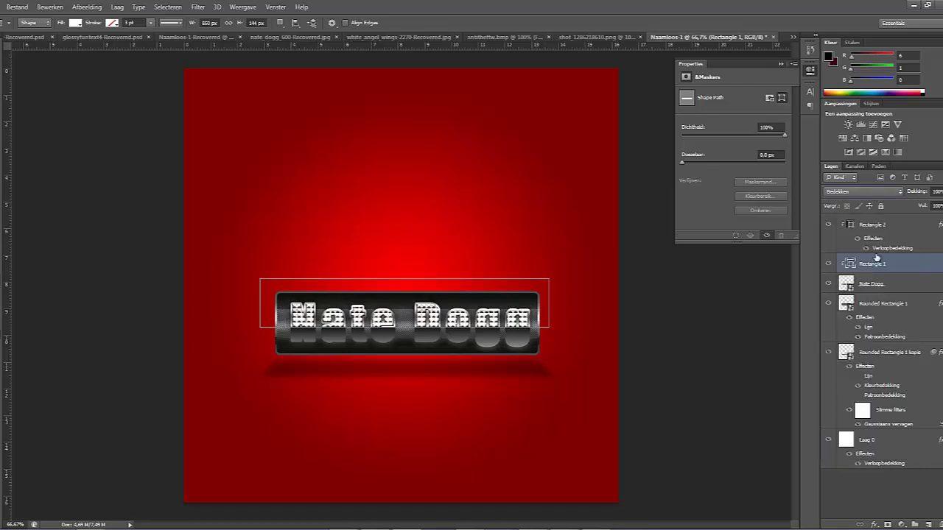
Set Rectangle 2's blend mode to Bedekken (Overlay) as well
{"action": "left_click", "coordinate": [873, 226]}
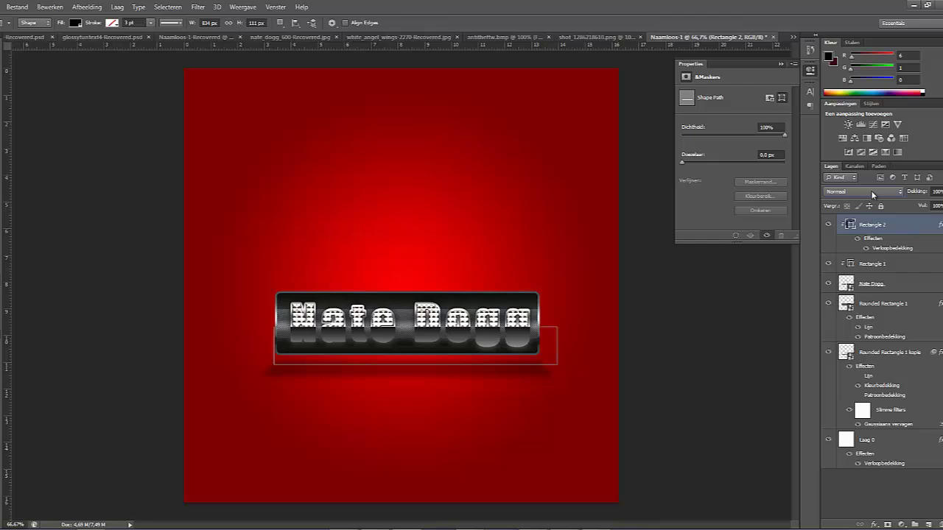
{"action": "left_click", "coordinate": [871, 191]}
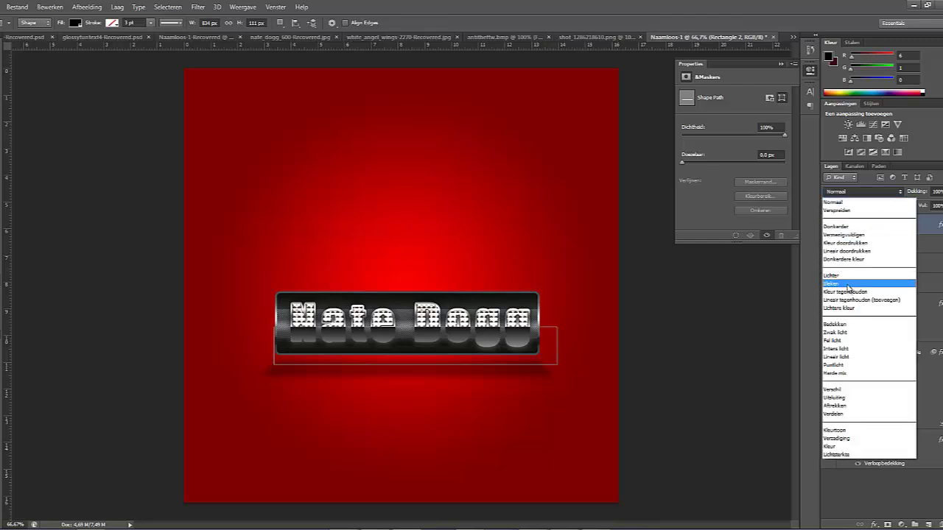
{"action": "left_click", "coordinate": [849, 323]}
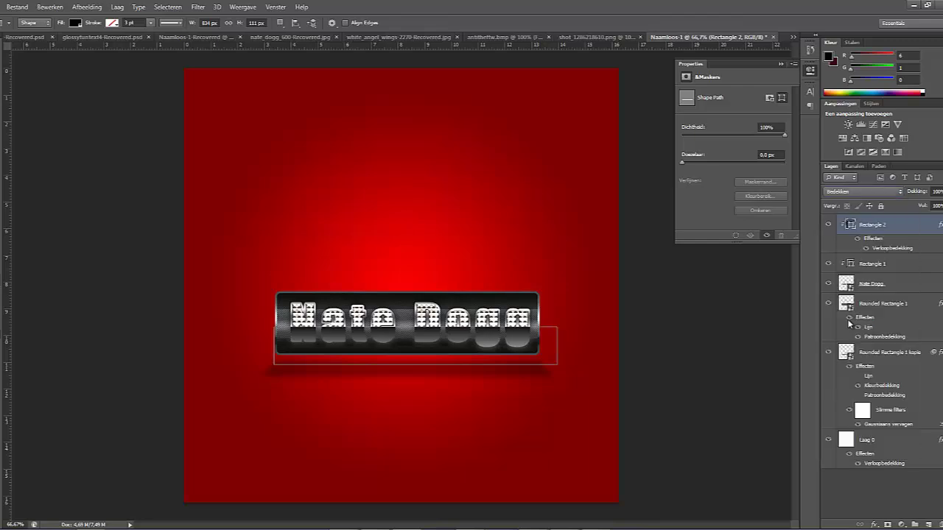
Switch Rectangle 2's gradient overlay to Bedekken blending with much lower opacity and apply it
{"action": "double_click", "coordinate": [880, 251]}
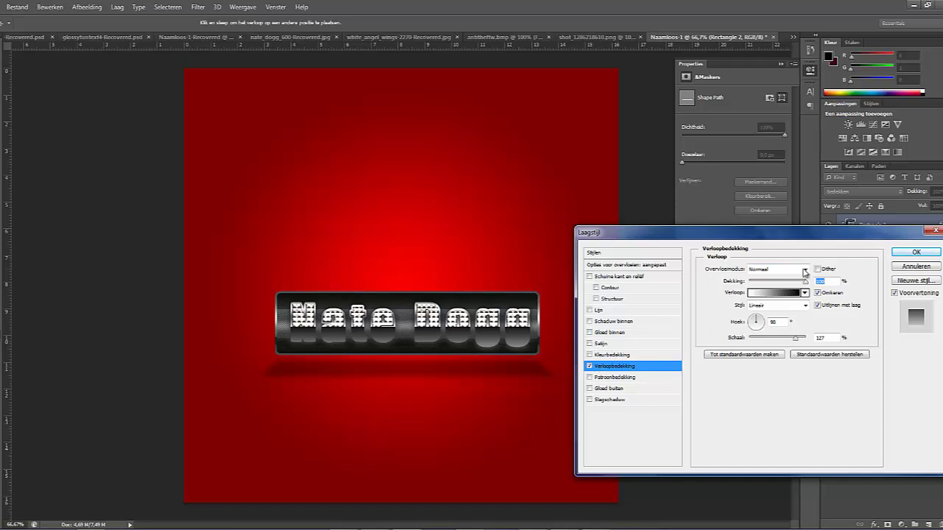
{"action": "left_click", "coordinate": [804, 270]}
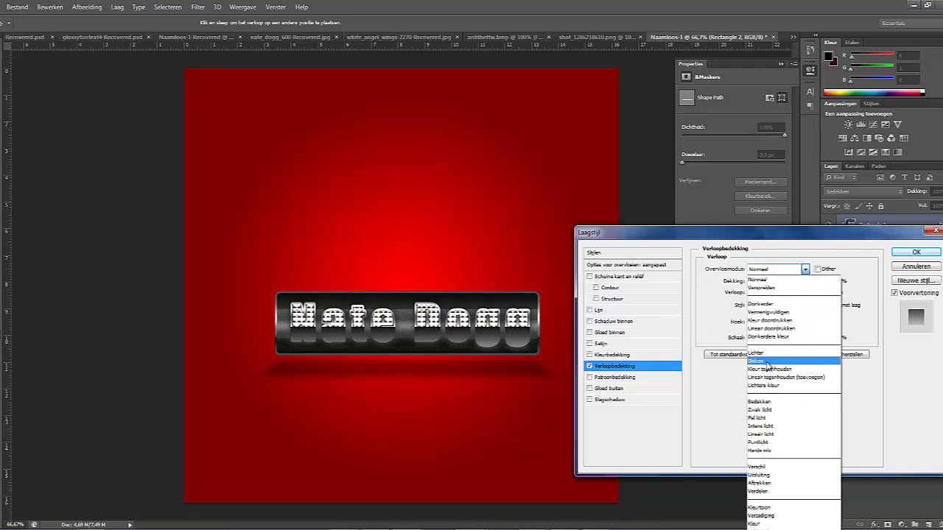
{"action": "left_click", "coordinate": [766, 402]}
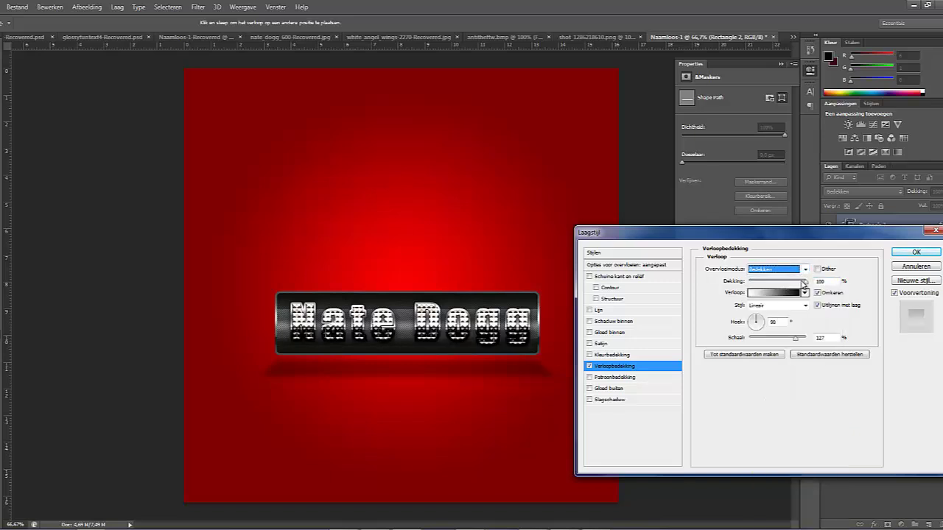
{"action": "left_click_drag", "start_coordinate": [805, 281], "coordinate": [731, 281]}
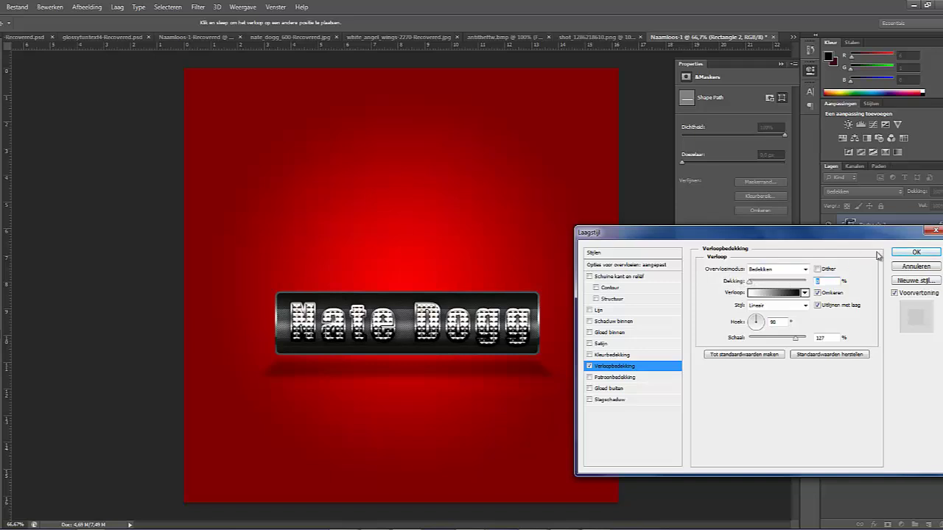
{"action": "left_click", "coordinate": [913, 252]}
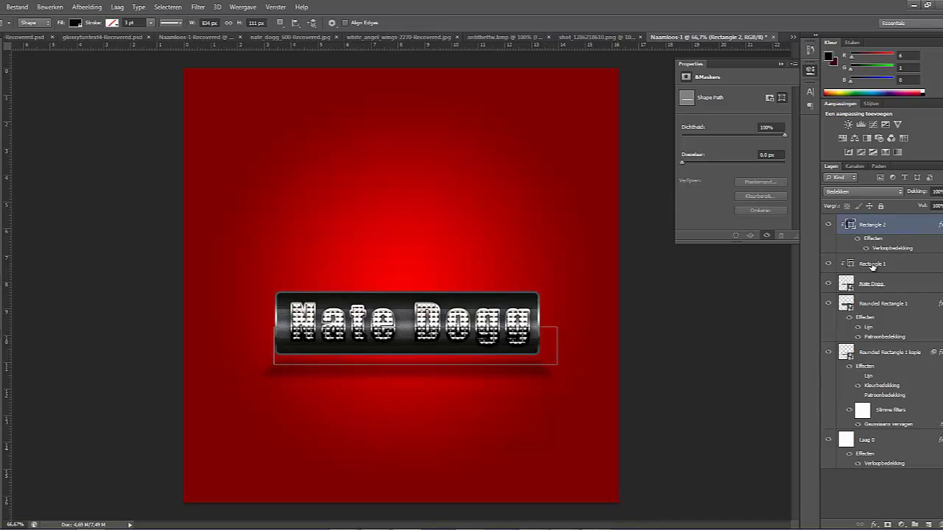
Lower Rectangle 1's opacity to about 35%
{"action": "left_click", "coordinate": [873, 265]}
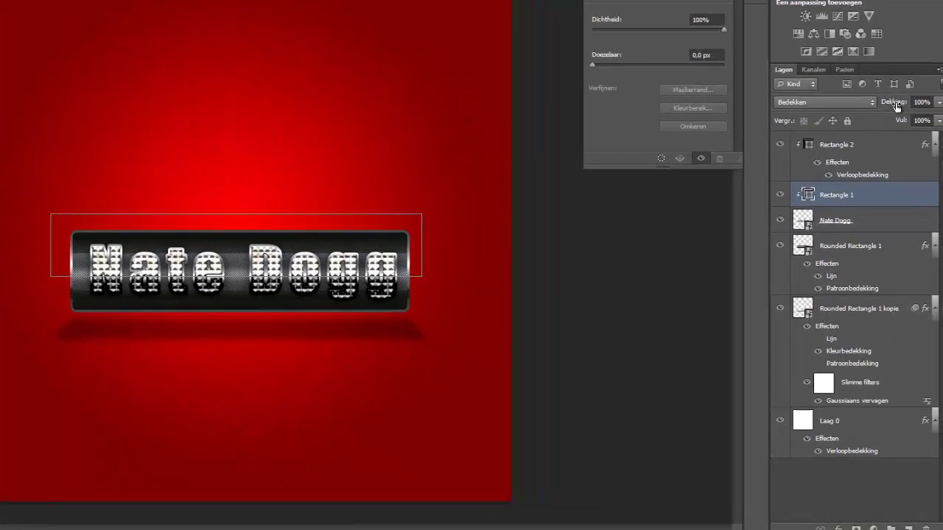
{"action": "left_click_drag", "start_coordinate": [913, 172], "coordinate": [898, 176]}
{"action": "left_click_drag", "start_coordinate": [862, 56], "coordinate": [846, 56]}
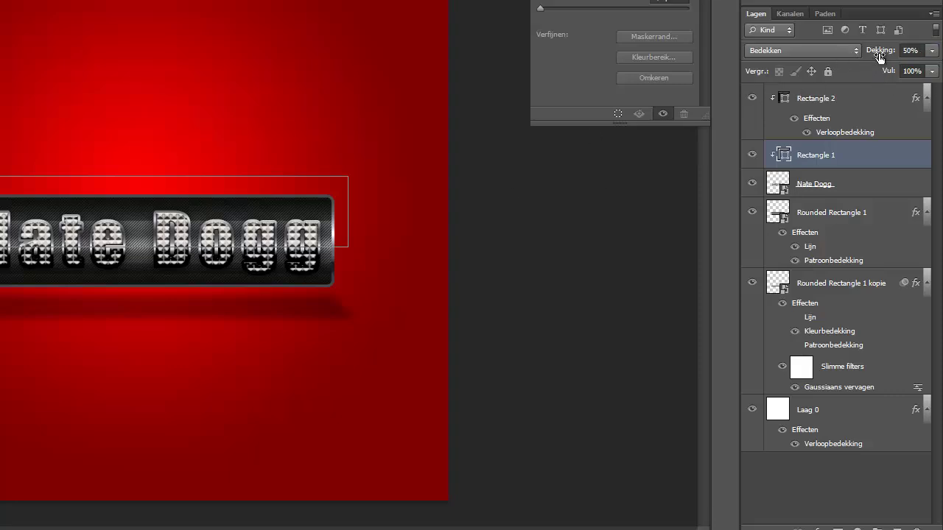
{"action": "left_click_drag", "start_coordinate": [879, 58], "coordinate": [863, 61]}
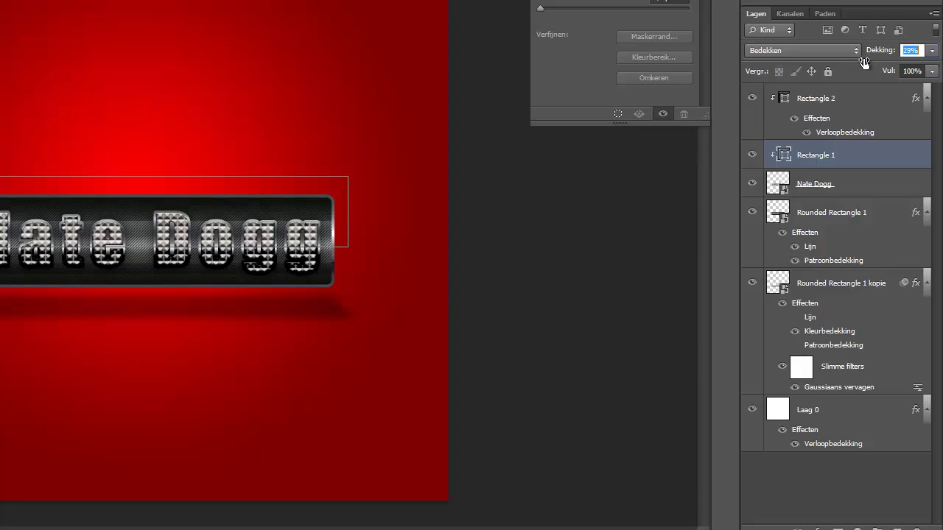
{"action": "left_click_drag", "start_coordinate": [865, 58], "coordinate": [877, 55]}
Lower Rectangle 2's opacity to about 75%
{"action": "left_click", "coordinate": [838, 102]}
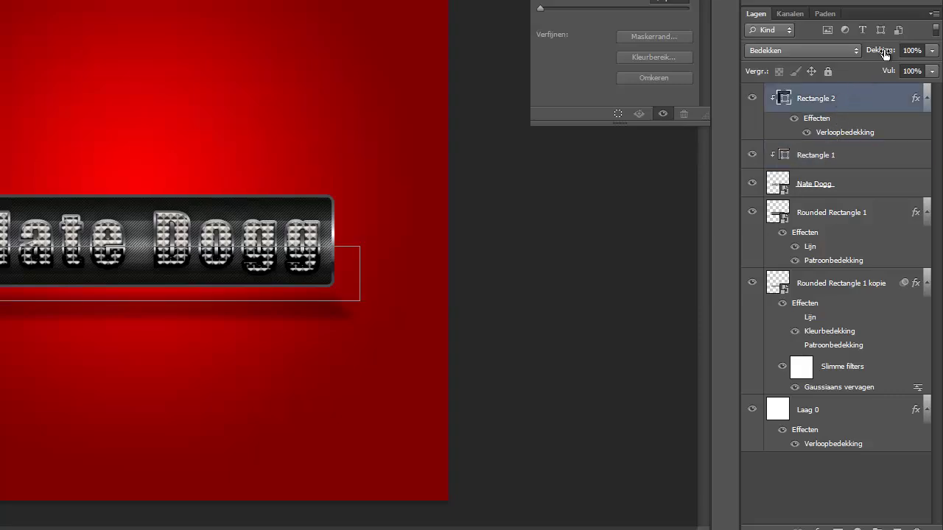
{"action": "left_click_drag", "start_coordinate": [884, 53], "coordinate": [859, 50]}
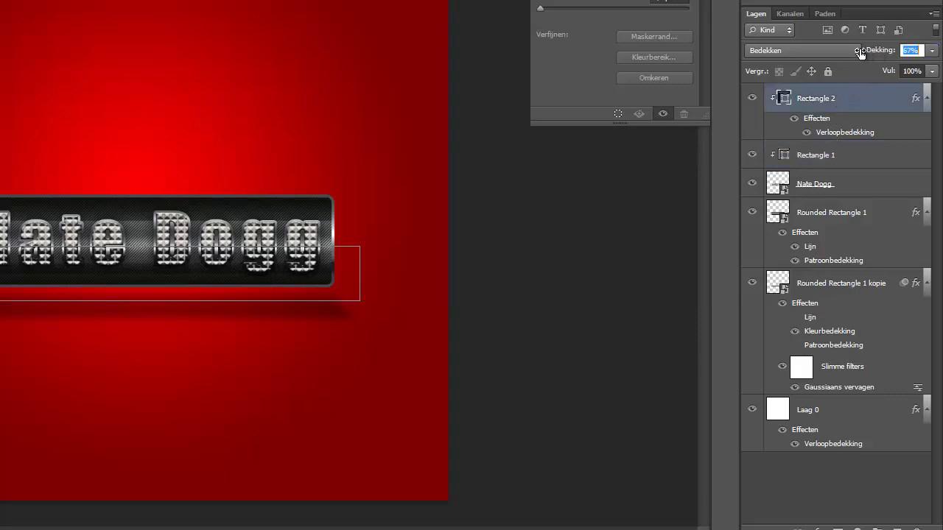
{"action": "left_click_drag", "start_coordinate": [859, 51], "coordinate": [867, 51]}
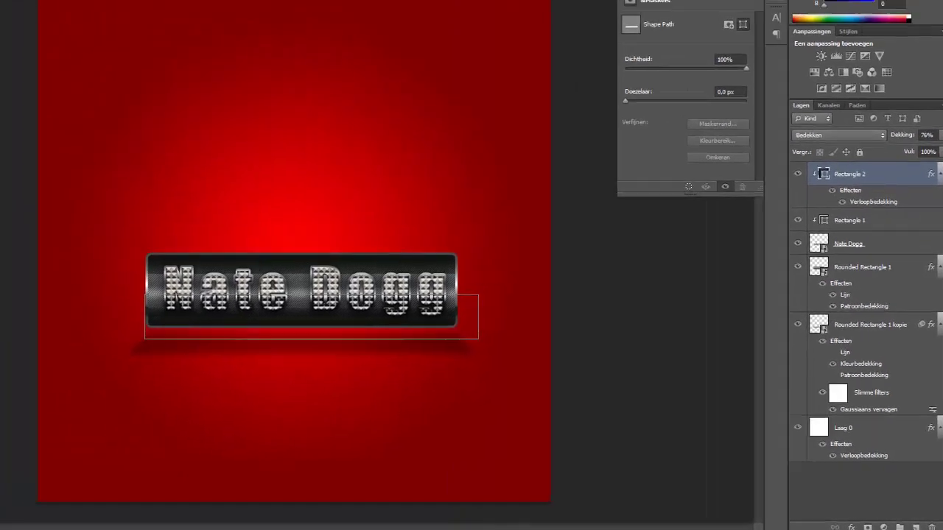
Add a new Laag 1, hide it and Laag 0, and merge the visible plate layers into Rectangle 2
{"action": "key", "text": "v"}
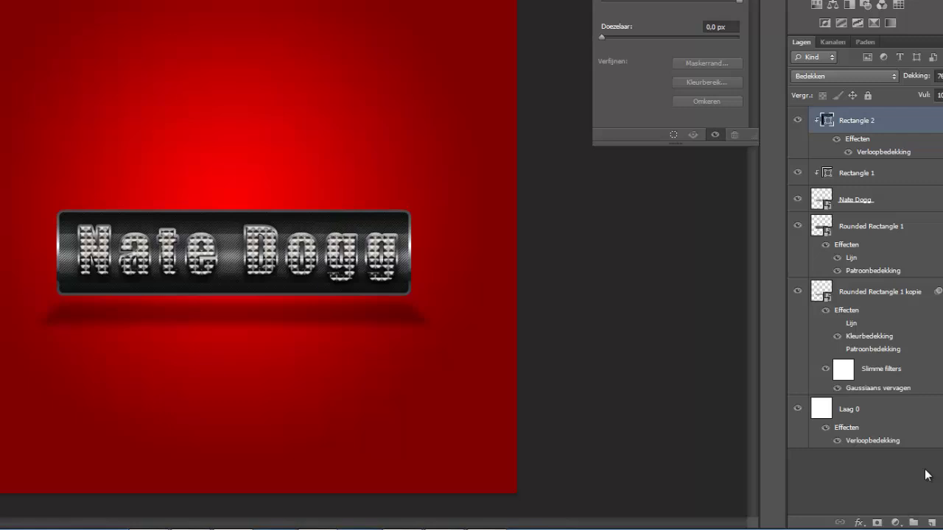
{"action": "left_click", "coordinate": [932, 522]}
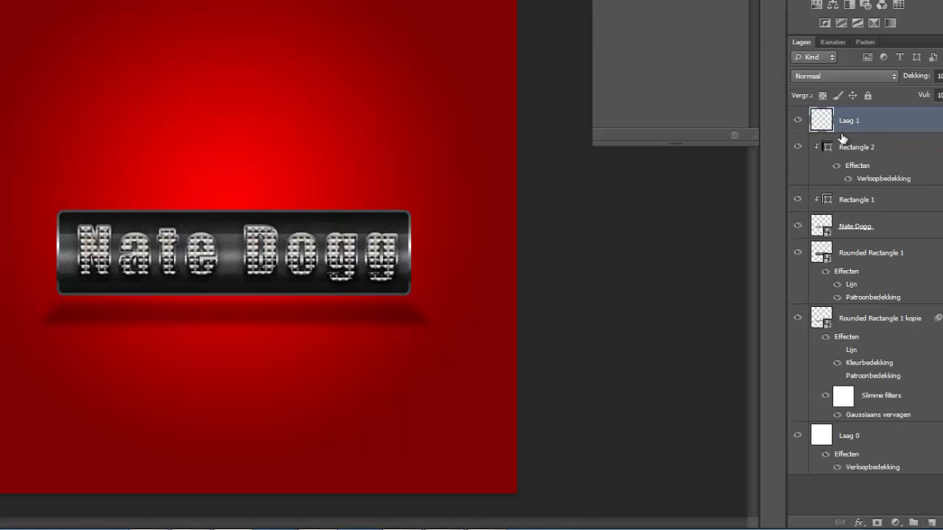
{"action": "left_click", "coordinate": [796, 120]}
{"action": "right_click", "coordinate": [848, 150]}
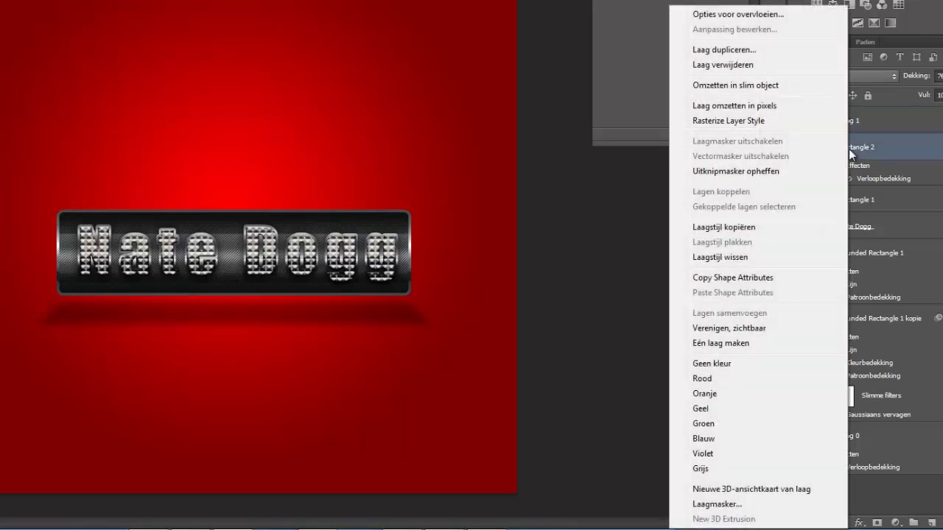
{"action": "left_click", "coordinate": [897, 150]}
{"action": "left_click", "coordinate": [797, 435]}
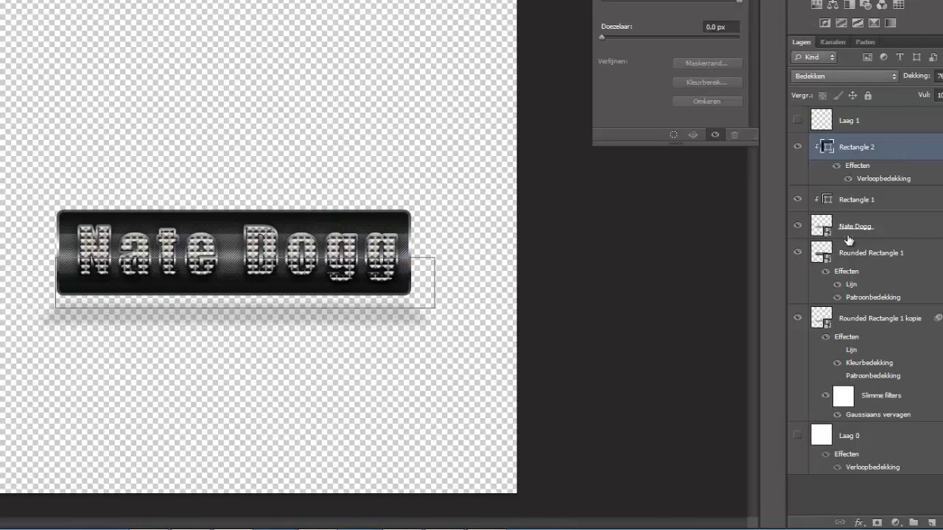
{"action": "right_click", "coordinate": [857, 148]}
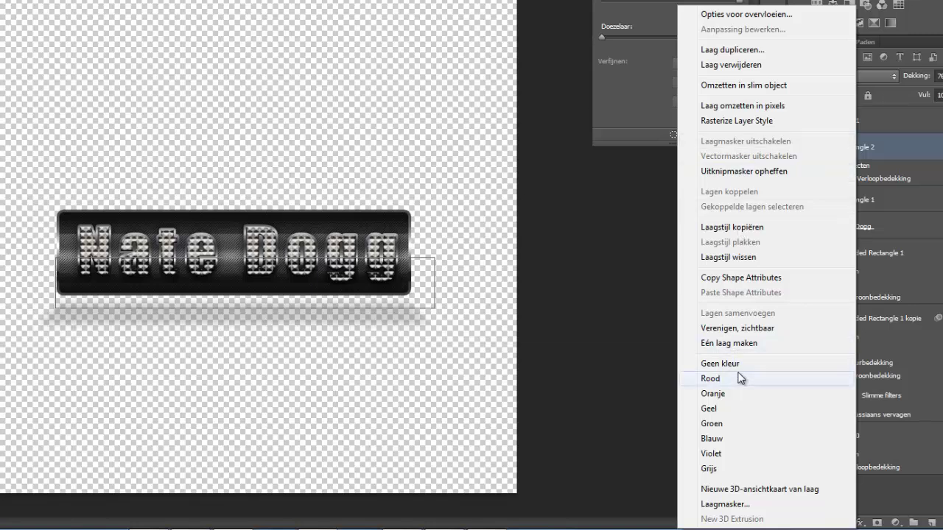
{"action": "left_click", "coordinate": [739, 330]}
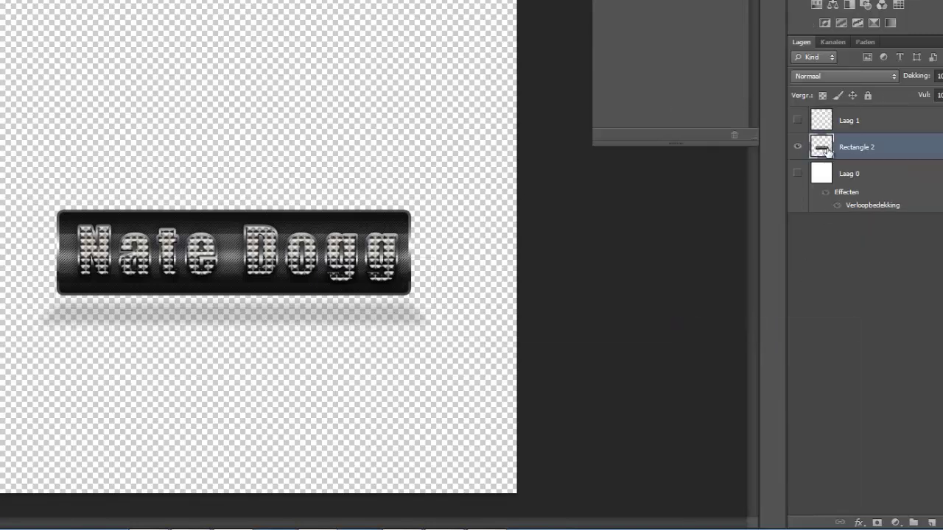
Show Laag 1 and Laag 0 again, select Laag 1, and set the foreground to fefafa
{"action": "left_click", "coordinate": [797, 120]}
{"action": "left_click", "coordinate": [798, 173]}
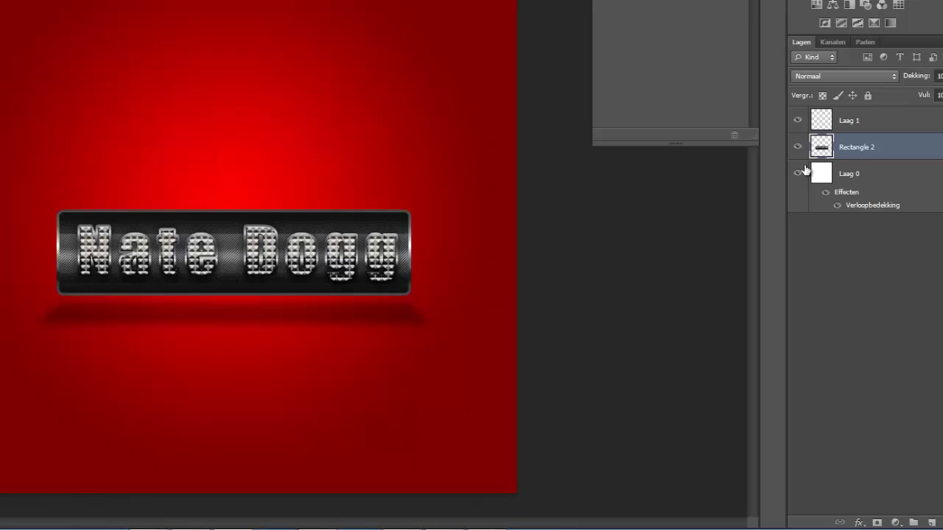
{"action": "left_click", "coordinate": [853, 122]}
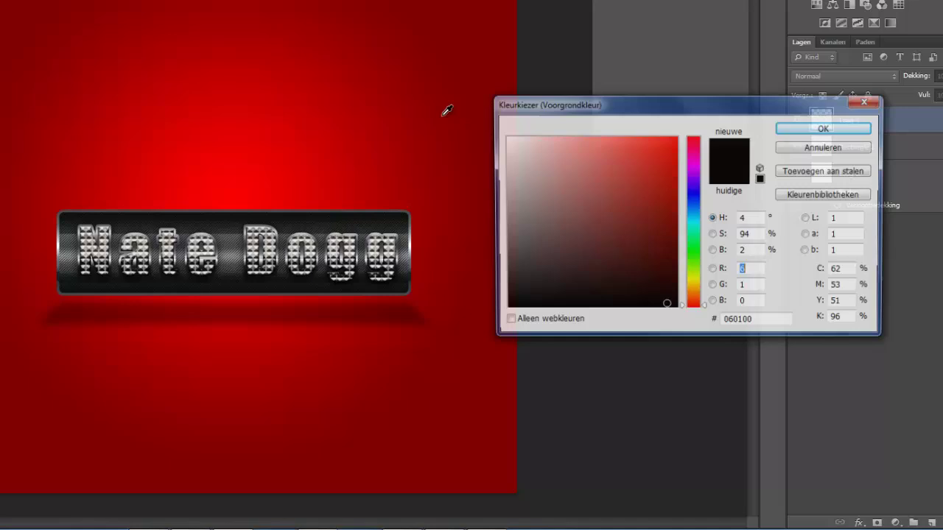
{"action": "left_click", "coordinate": [505, 138]}
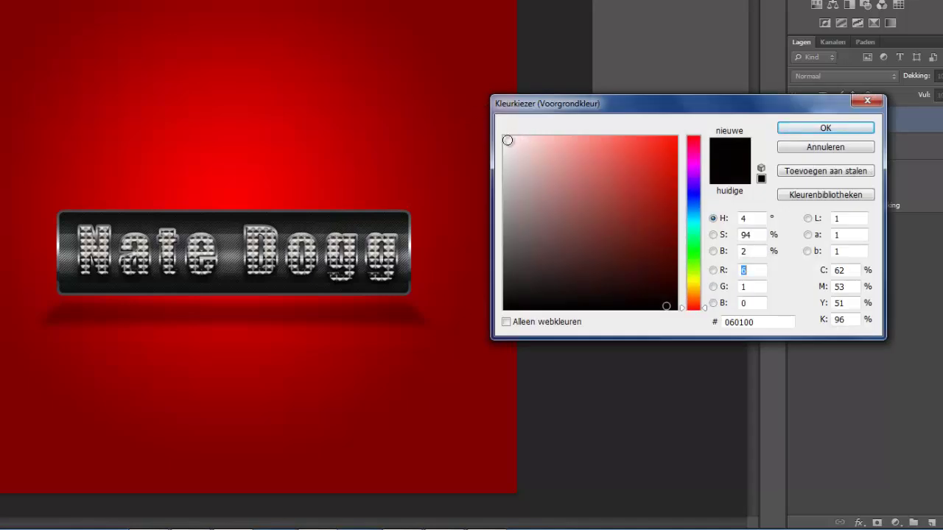
{"action": "left_click", "coordinate": [806, 130]}
Draw a curved closed Pen path over the plate's upper part
{"action": "left_click", "coordinate": [44, 232]}
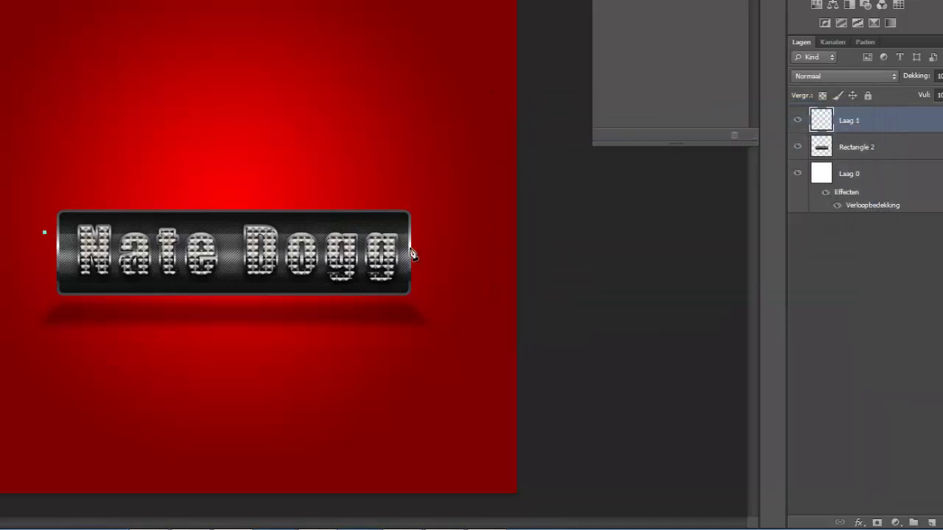
{"action": "left_click", "coordinate": [427, 236]}
{"action": "left_click_drag", "start_coordinate": [427, 236], "coordinate": [511, 199]}
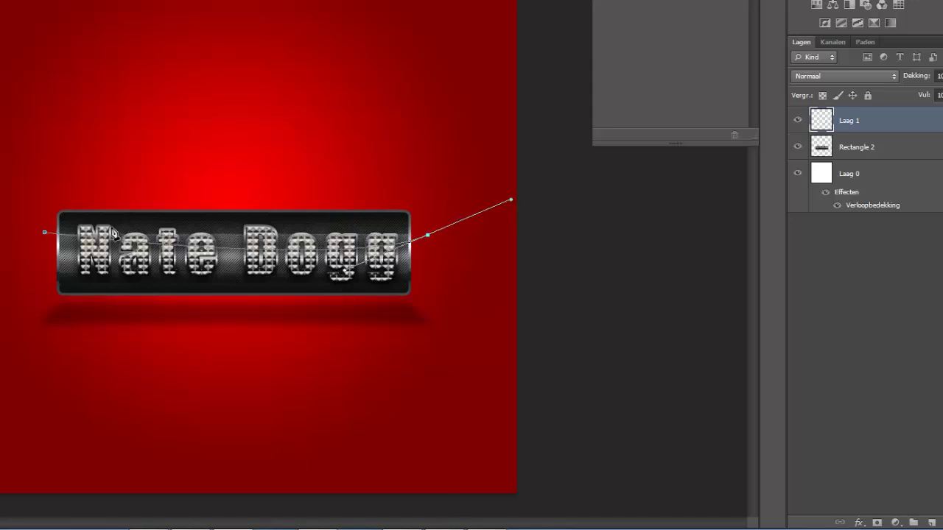
{"action": "left_click", "coordinate": [335, 139]}
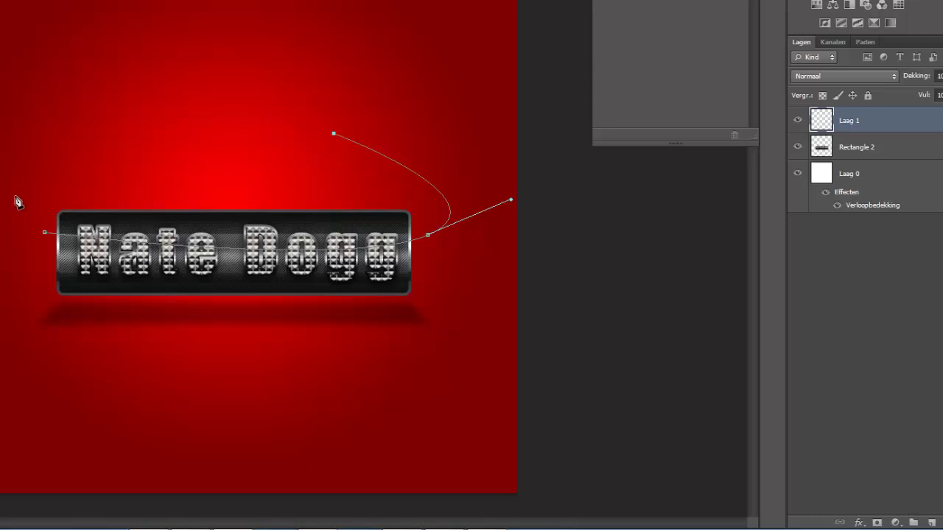
{"action": "left_click", "coordinate": [44, 233]}
{"action": "left_click_drag", "start_coordinate": [44, 234], "coordinate": [260, 282]}
Fill the path with near-white, delete the path, and clip Laag 1 to Rectangle 2
{"action": "right_click", "coordinate": [257, 200]}
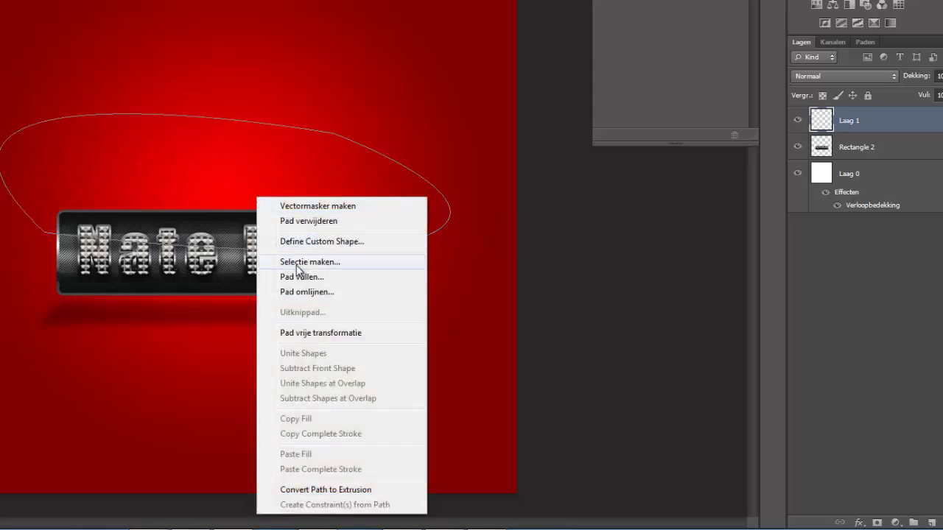
{"action": "left_click", "coordinate": [305, 278]}
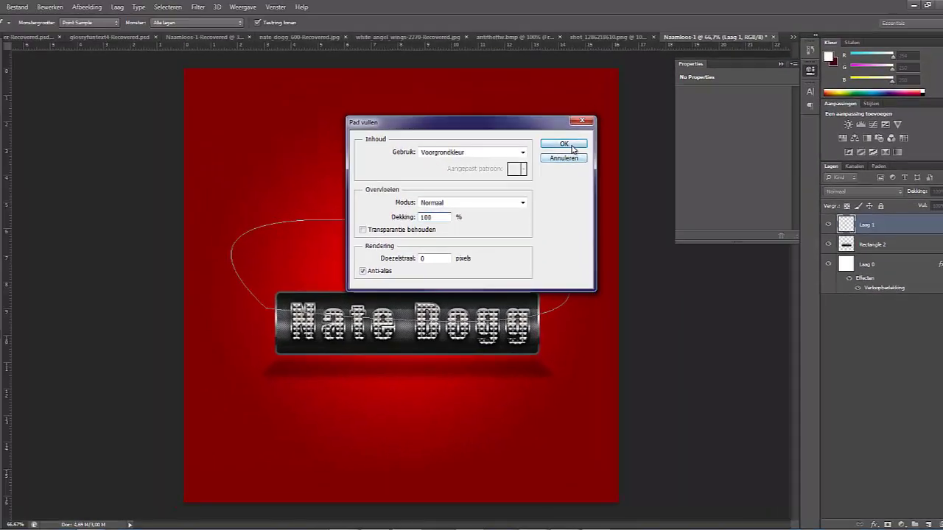
{"action": "left_click", "coordinate": [516, 91]}
{"action": "right_click", "coordinate": [397, 256]}
{"action": "left_click", "coordinate": [480, 306]}
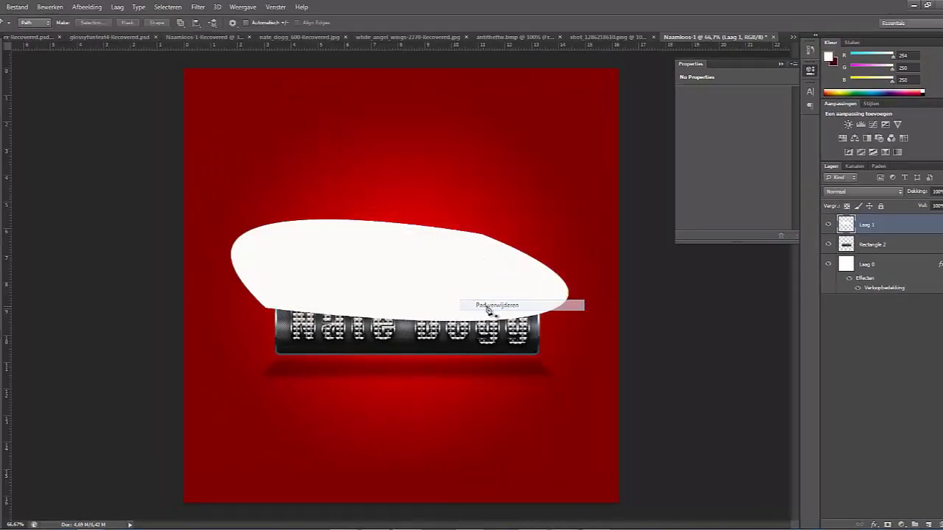
{"action": "right_click", "coordinate": [904, 224]}
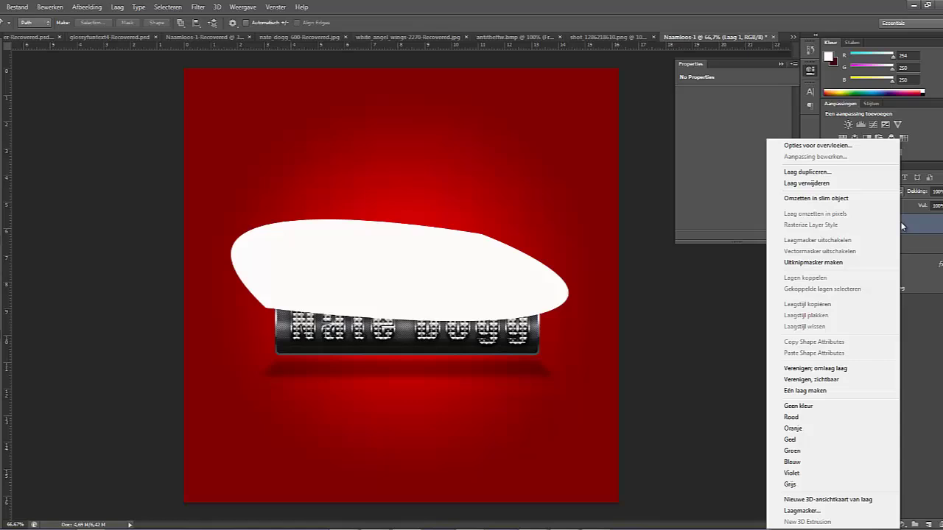
{"action": "left_click", "coordinate": [819, 264]}
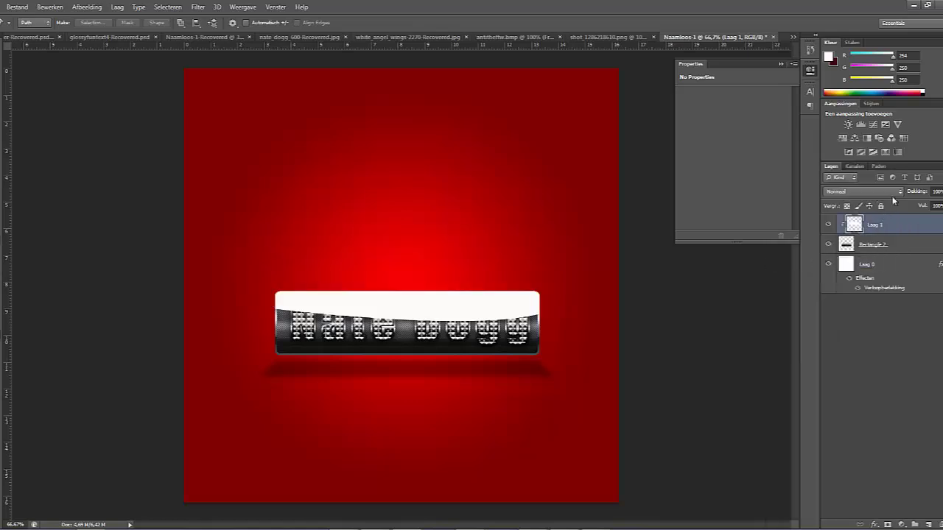
Set Laag 1's fill to 100%, blend mode to Bedekken and opacity to about 83%
{"action": "left_click_drag", "start_coordinate": [923, 207], "coordinate": [883, 213]}
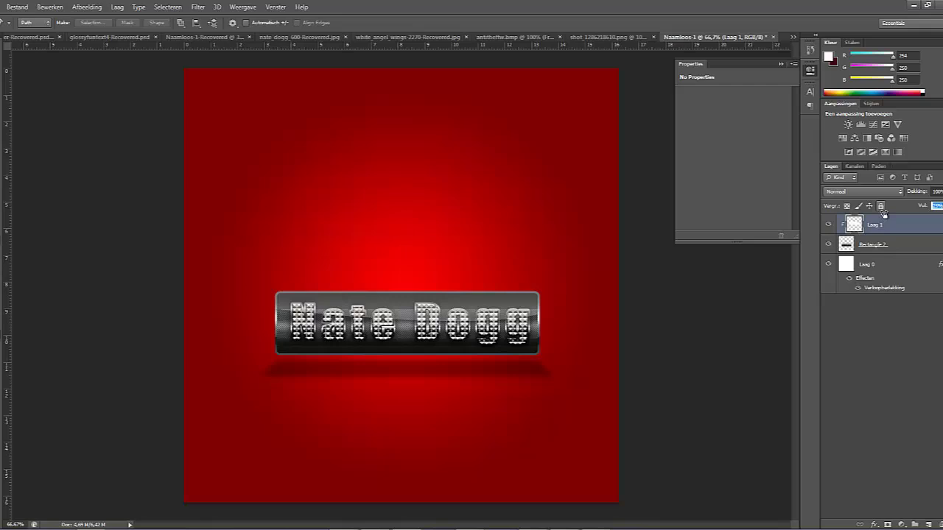
{"action": "type", "text": "100"}
{"action": "key", "text": "Return"}
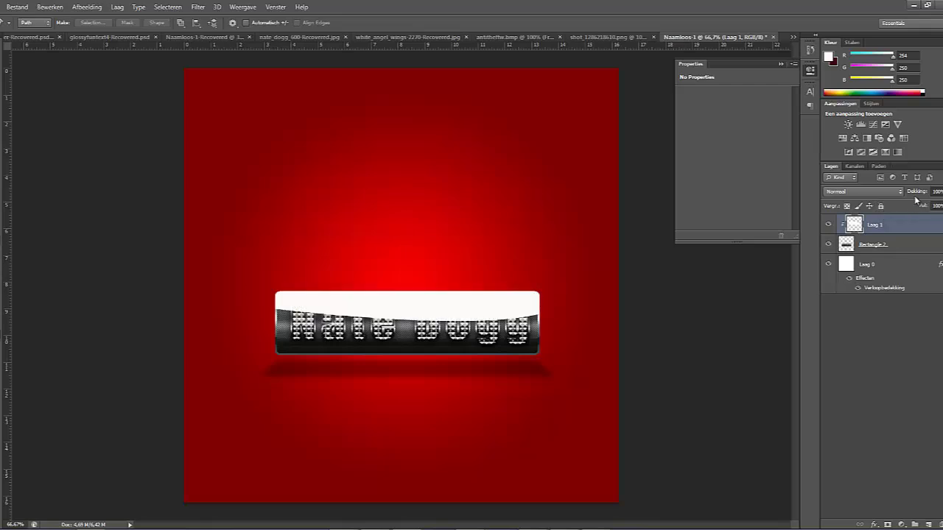
{"action": "left_click_drag", "start_coordinate": [917, 192], "coordinate": [875, 191]}
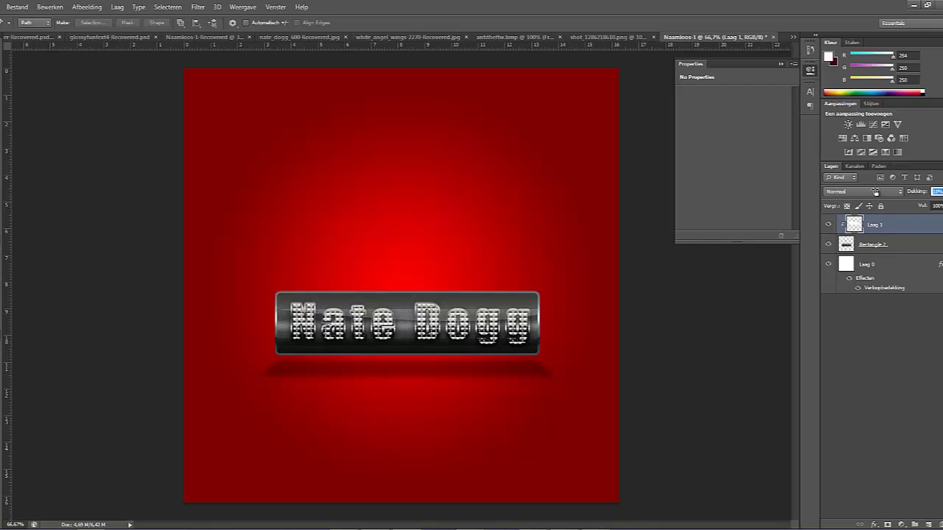
{"action": "left_click", "coordinate": [896, 190]}
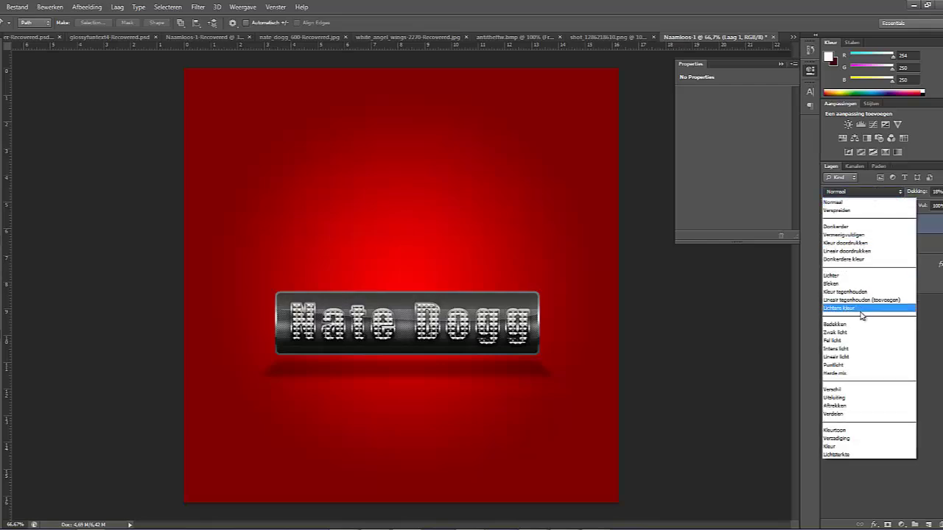
{"action": "left_click", "coordinate": [862, 325]}
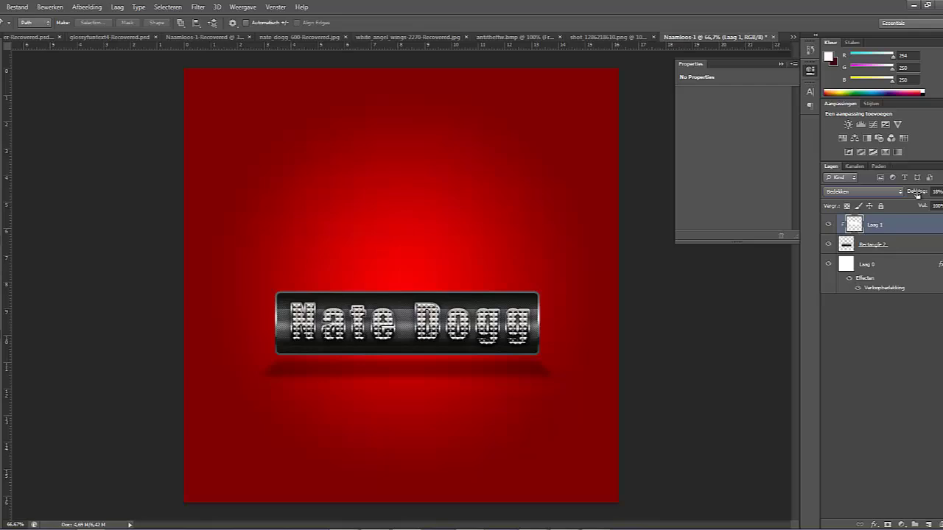
{"action": "left_click_drag", "start_coordinate": [916, 194], "coordinate": [931, 193]}
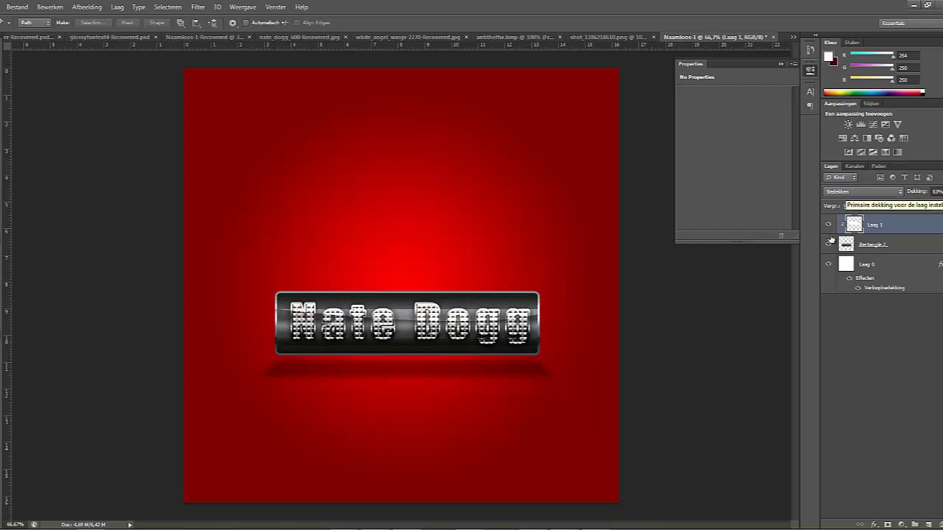
{"action": "left_click", "coordinate": [681, 333]}
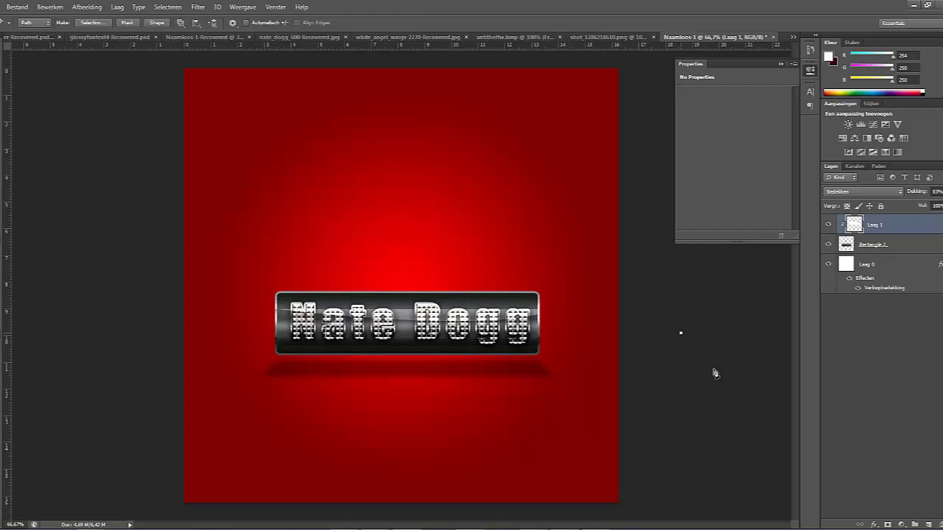
{"action": "left_click", "coordinate": [882, 249]}
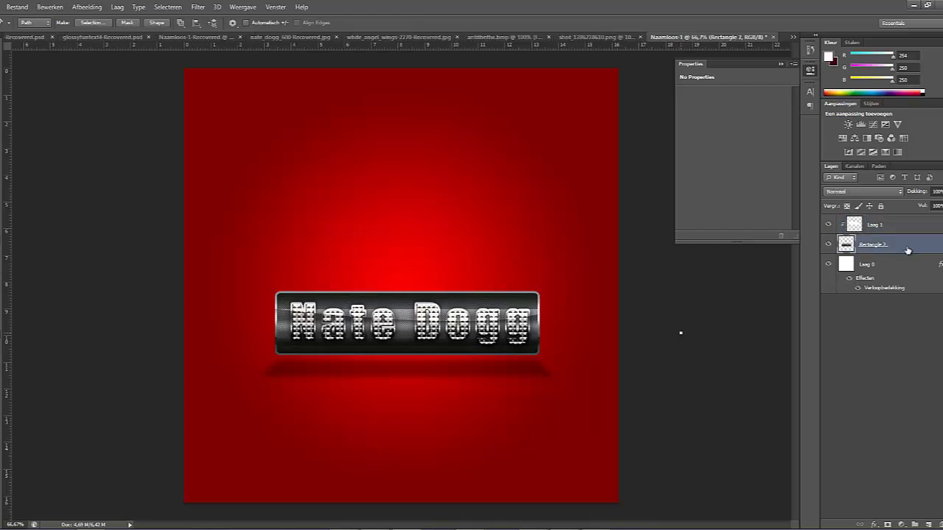
Try a 100% opacity drop shadow on Rectangle 2, then cancel it
{"action": "double_click", "coordinate": [907, 251]}
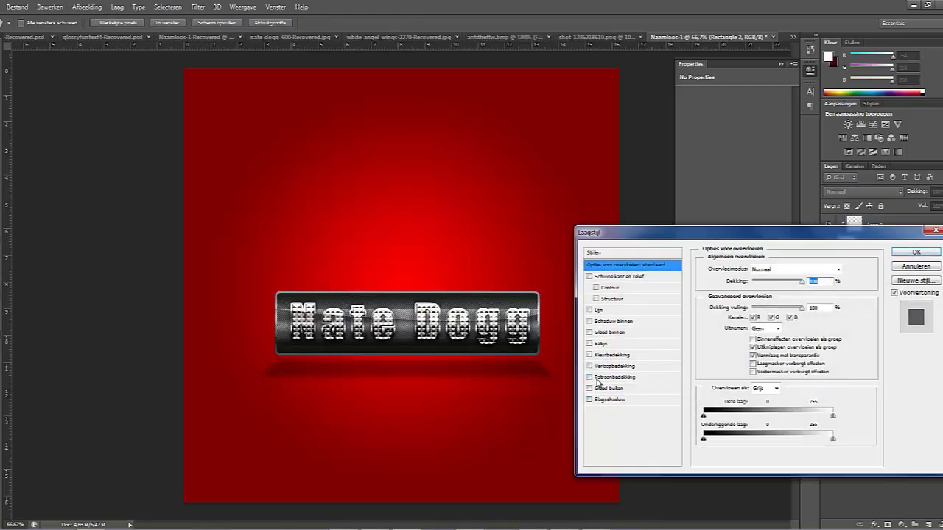
{"action": "left_click", "coordinate": [589, 399]}
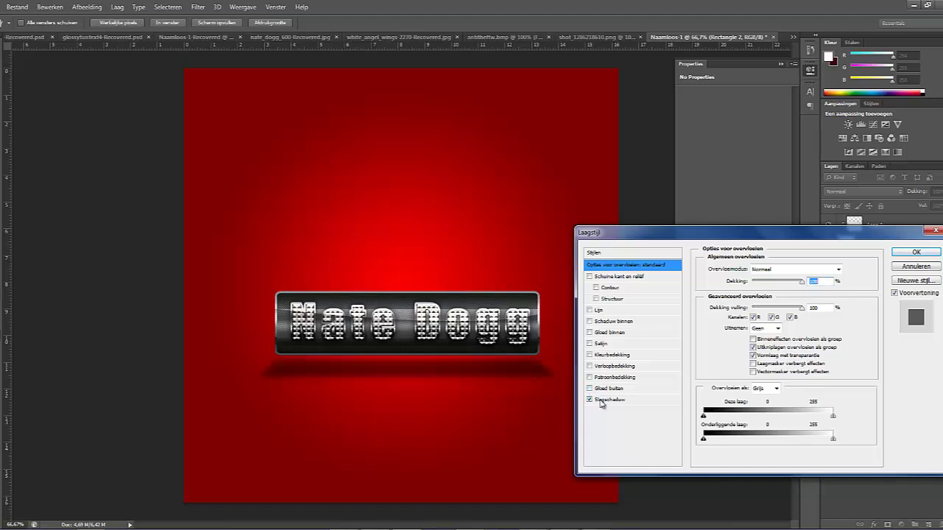
{"action": "left_click", "coordinate": [609, 399]}
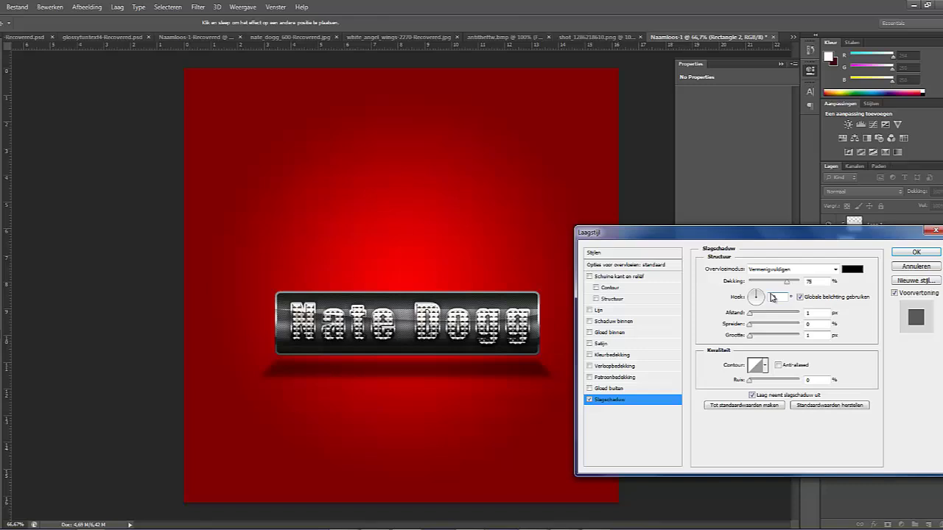
{"action": "left_click_drag", "start_coordinate": [789, 285], "coordinate": [838, 297]}
{"action": "left_click", "coordinate": [920, 269]}
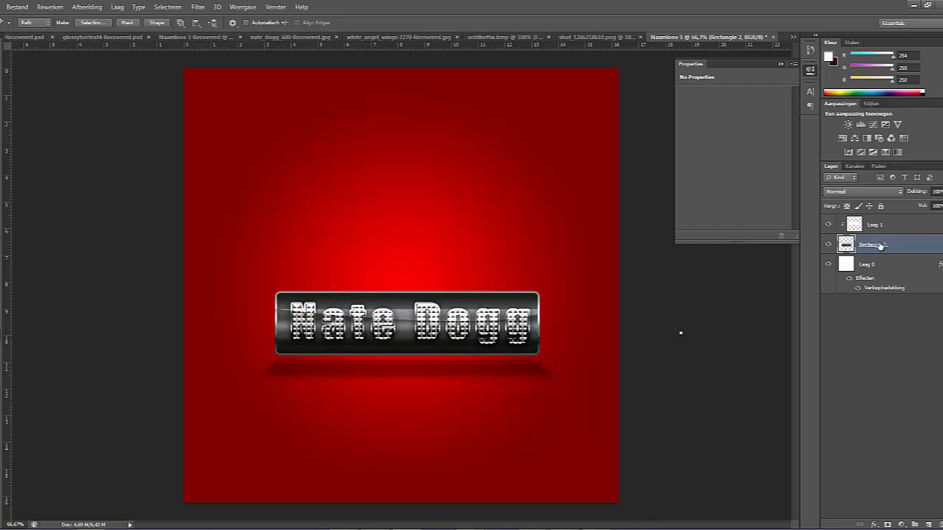
Apply a drop shadow at 90°, 8 px distance, 3 px spread and small size
{"action": "double_click", "coordinate": [907, 245]}
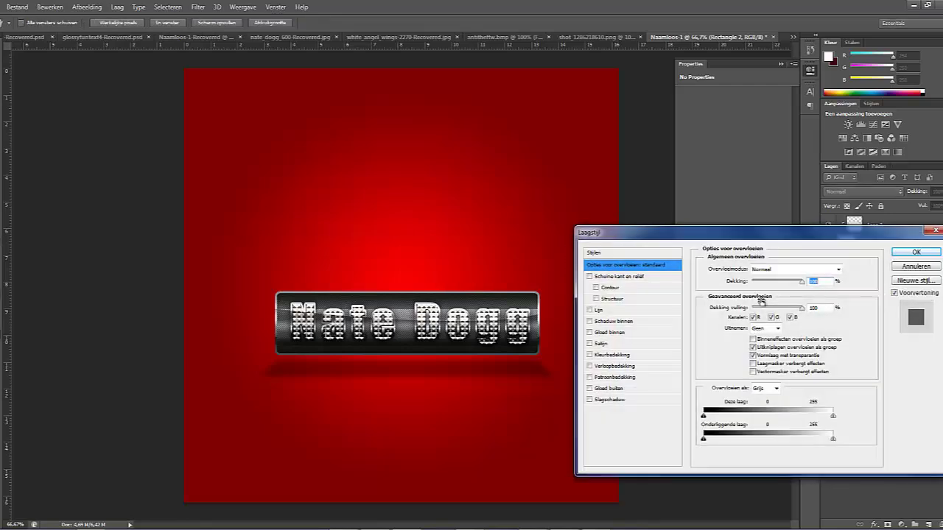
{"action": "left_click", "coordinate": [589, 400]}
{"action": "left_click", "coordinate": [622, 398]}
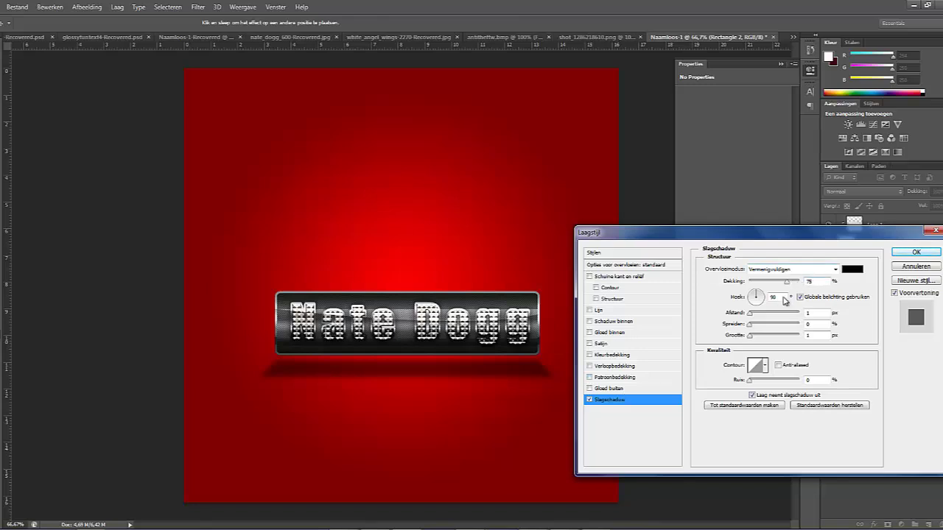
{"action": "left_click", "coordinate": [751, 328]}
{"action": "left_click_drag", "start_coordinate": [752, 327], "coordinate": [755, 317]}
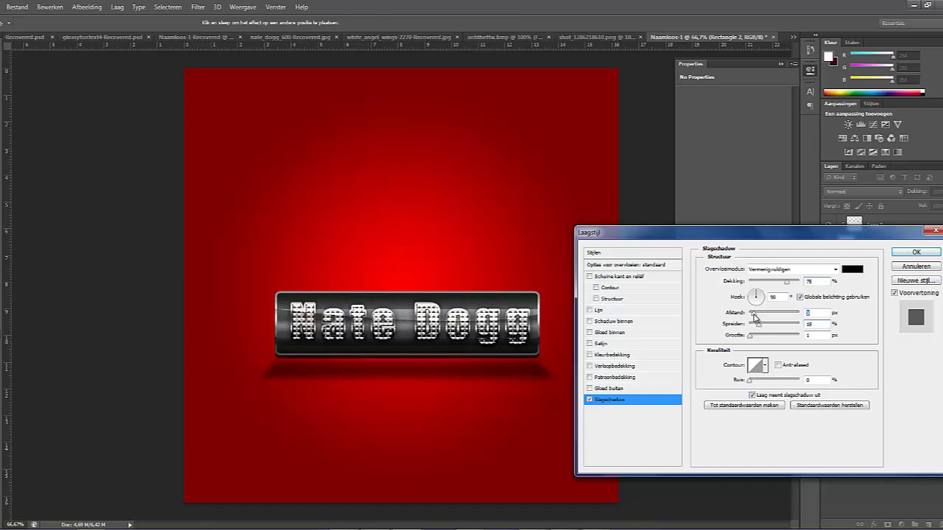
{"action": "left_click_drag", "start_coordinate": [751, 336], "coordinate": [754, 339]}
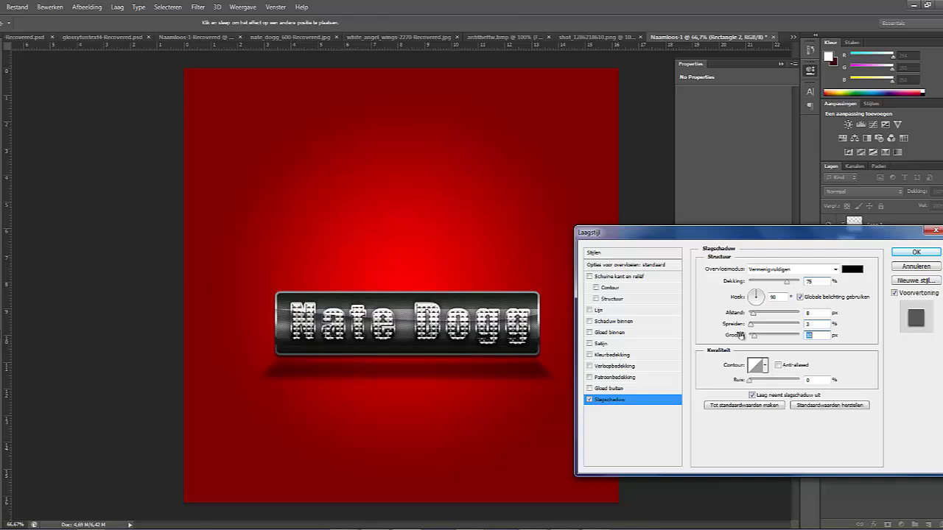
{"action": "left_click", "coordinate": [913, 252]}
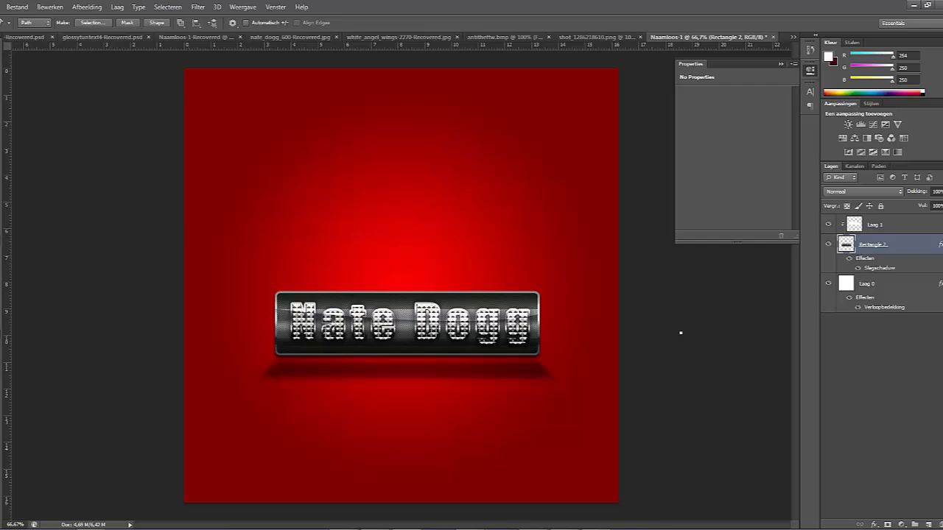
Draw a white rounded-rectangle band across the middle of the plate
{"action": "left_click", "coordinate": [6, 289]}
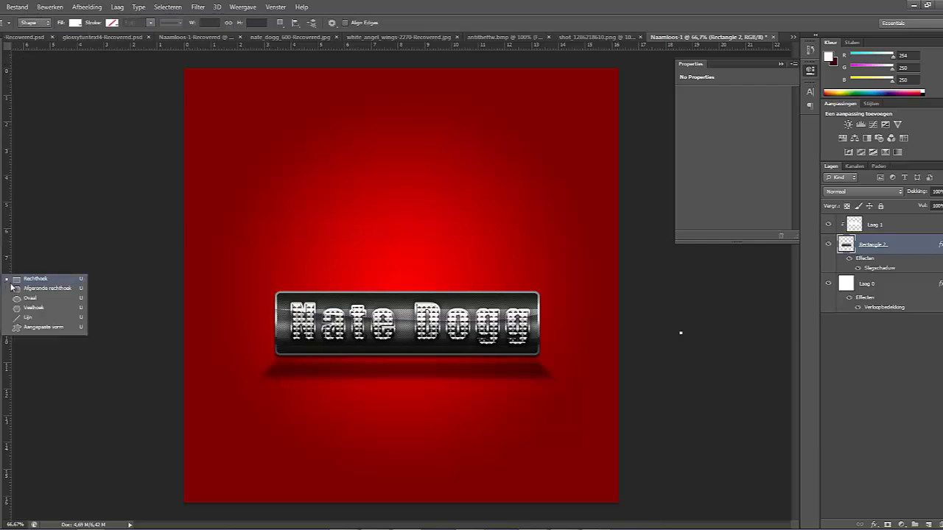
{"action": "left_click", "coordinate": [41, 288]}
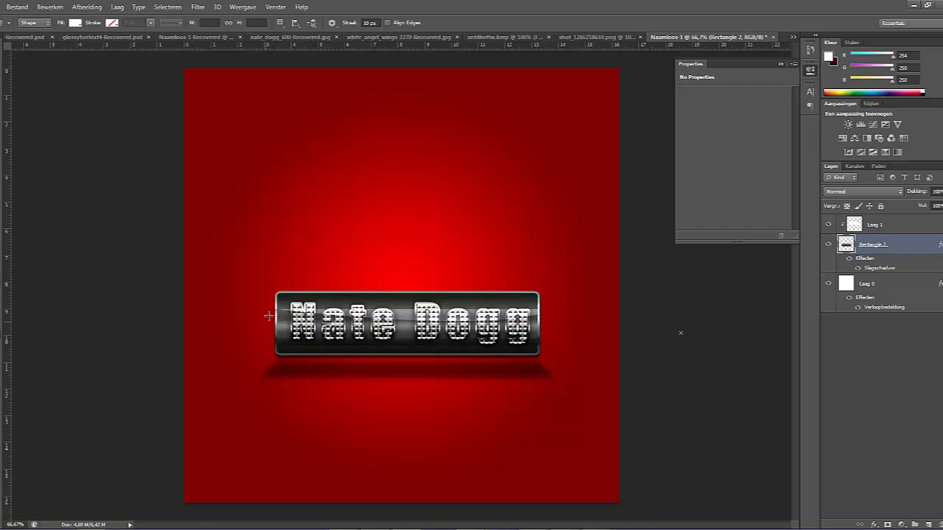
{"action": "left_click_drag", "start_coordinate": [268, 316], "coordinate": [557, 333]}
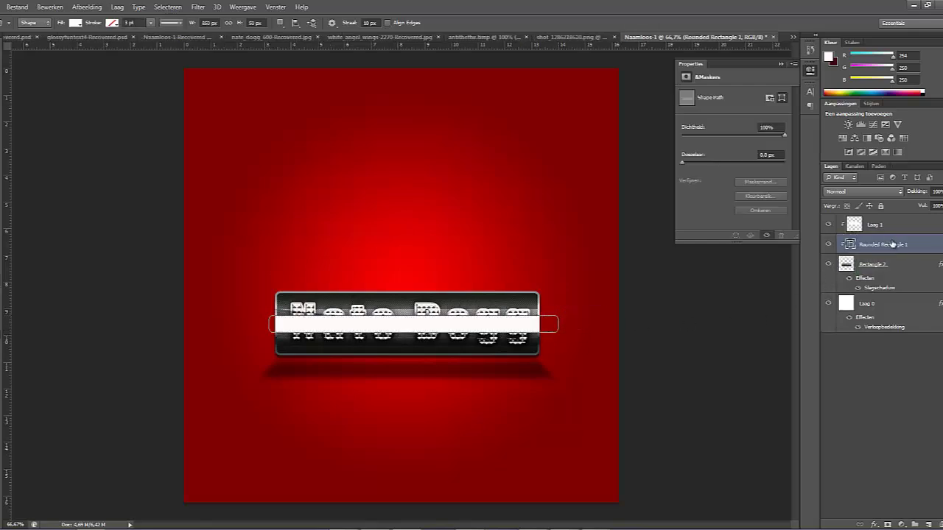
Rasterize the band, give it an 8,6 px Gaussian blur, and lower its opacity to 31%
{"action": "left_click", "coordinate": [198, 6]}
{"action": "mouse_move", "coordinate": [210, 161]}
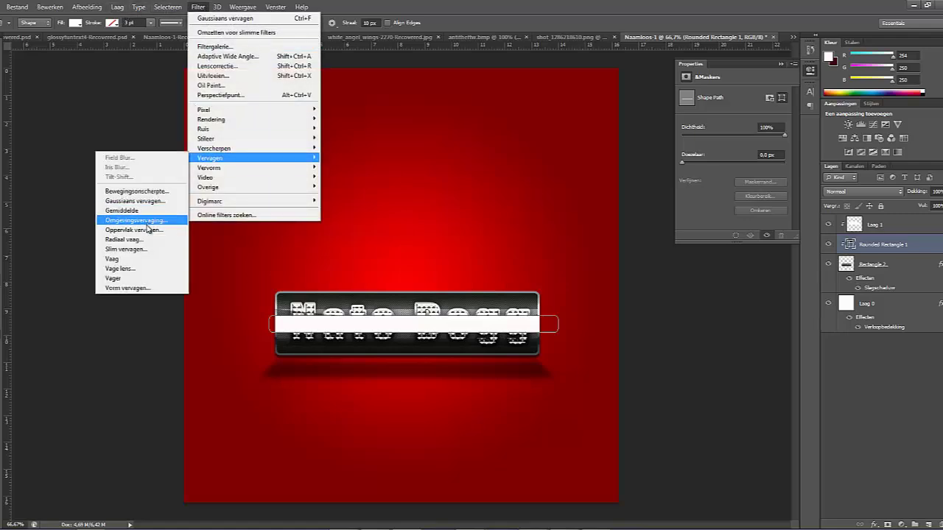
{"action": "left_click", "coordinate": [135, 201]}
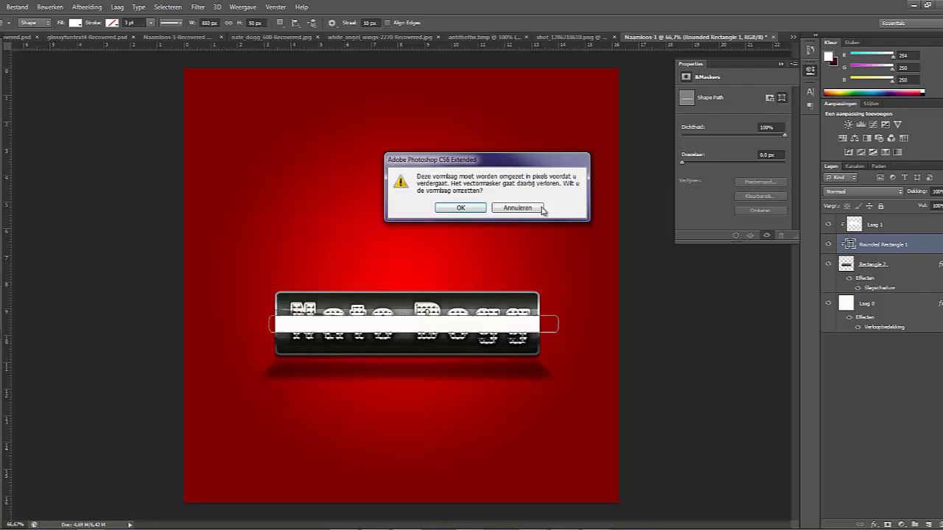
{"action": "left_click", "coordinate": [473, 211]}
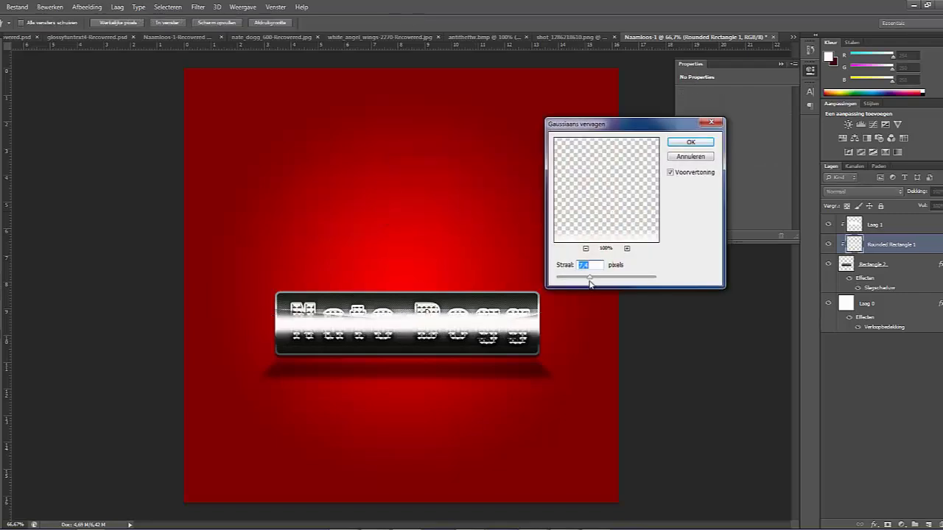
{"action": "mouse_move", "coordinate": [589, 280]}
{"action": "left_mouse_down"}
{"action": "mouse_move", "coordinate": [604, 276]}
{"action": "mouse_move", "coordinate": [595, 280]}
{"action": "left_mouse_up"}
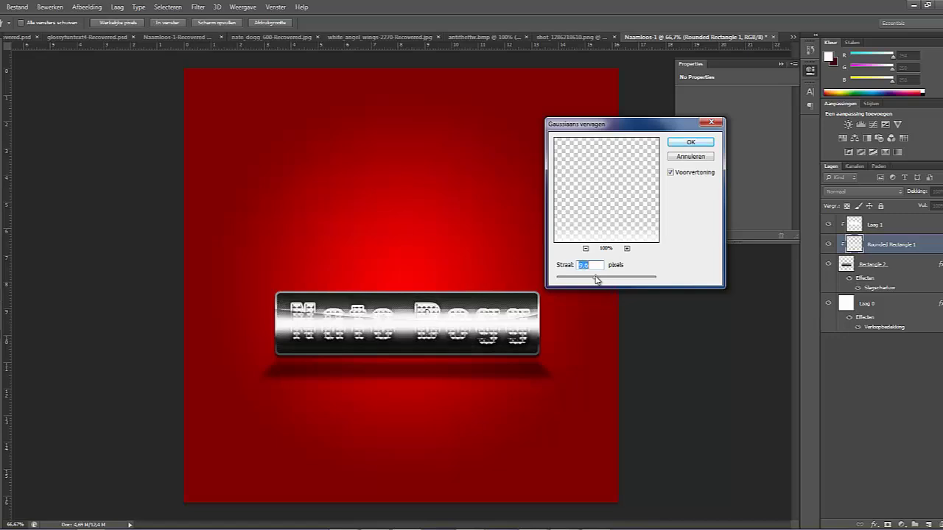
{"action": "left_click", "coordinate": [690, 142]}
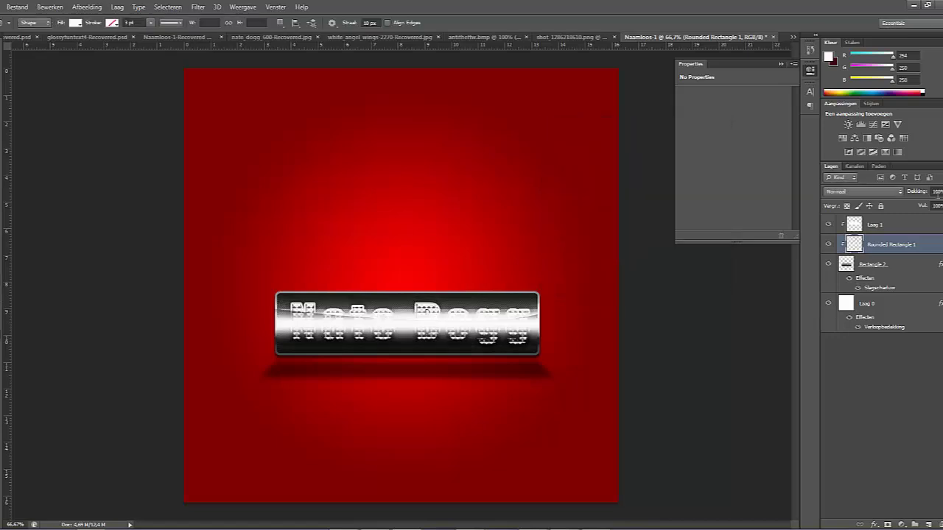
{"action": "left_click_drag", "start_coordinate": [923, 193], "coordinate": [888, 192]}
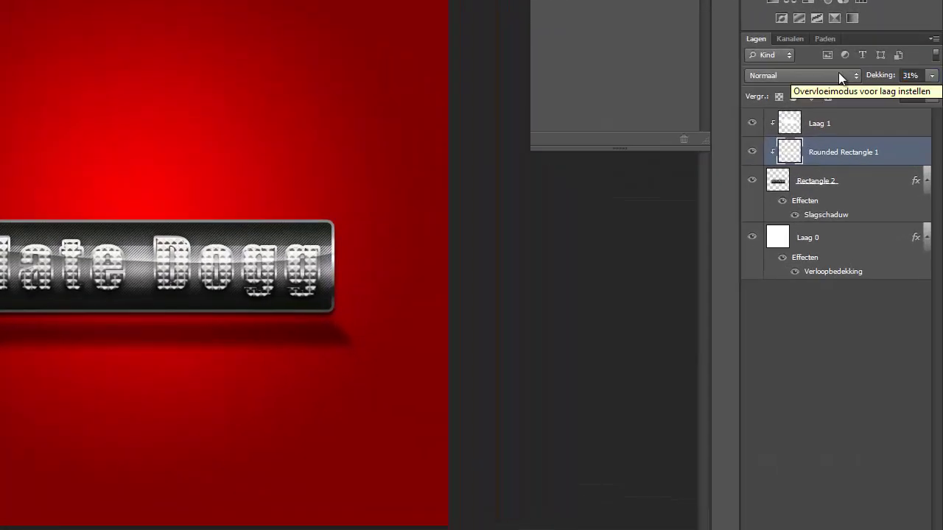
Set Rounded Rectangle 1's blend mode to Bedekken and its opacity to 62%
{"action": "left_click", "coordinate": [832, 76]}
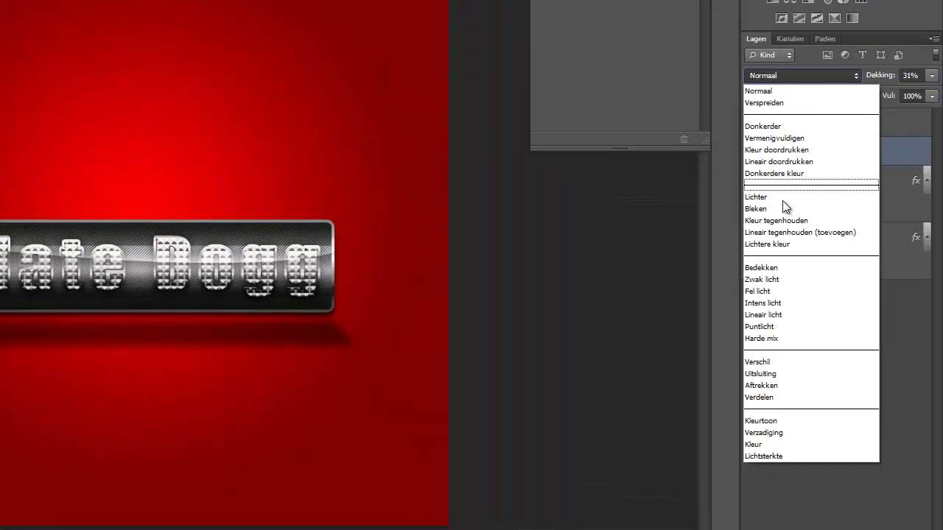
{"action": "left_click", "coordinate": [777, 268]}
{"action": "left_click_drag", "start_coordinate": [879, 75], "coordinate": [902, 75]}
{"action": "key", "text": "Return"}
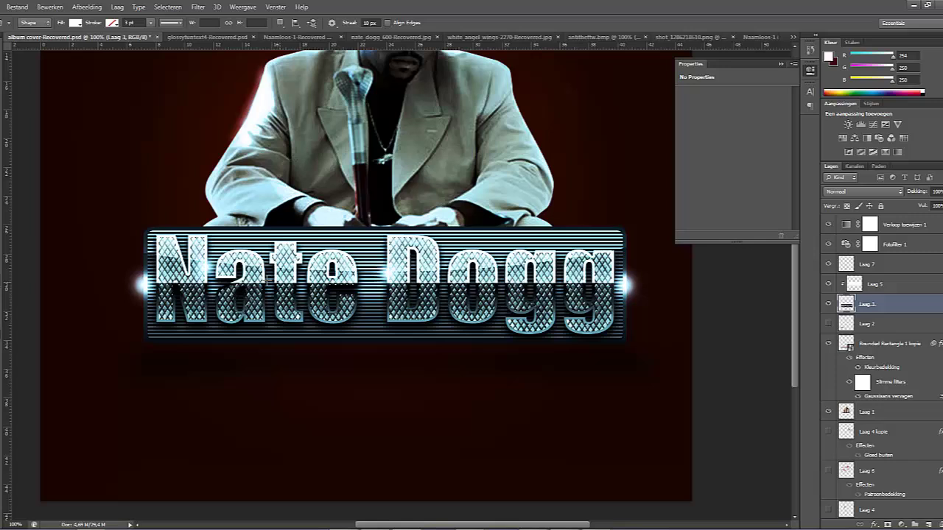
Zoom the album cover out to 66.7%, glancing at Naamloos-1 before returning
{"action": "key", "text": "z"}
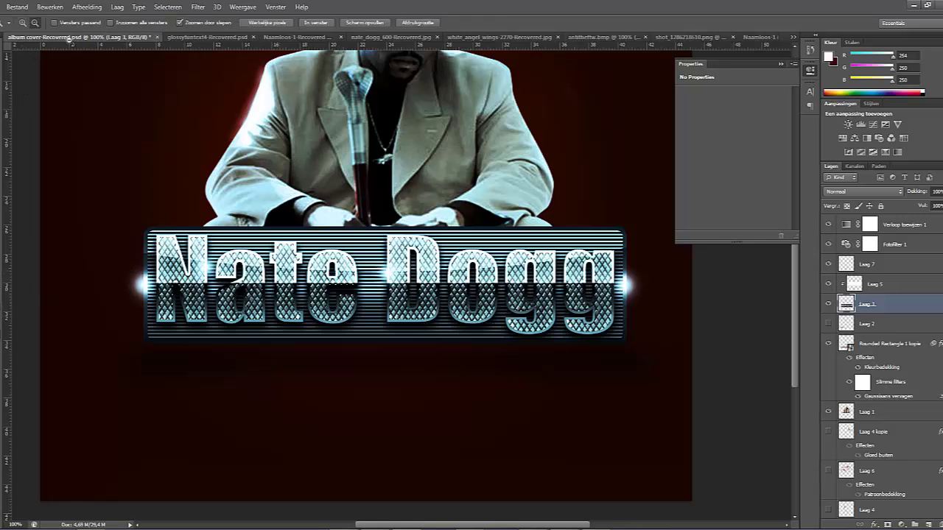
{"action": "left_click", "coordinate": [145, 149], "text": "alt"}
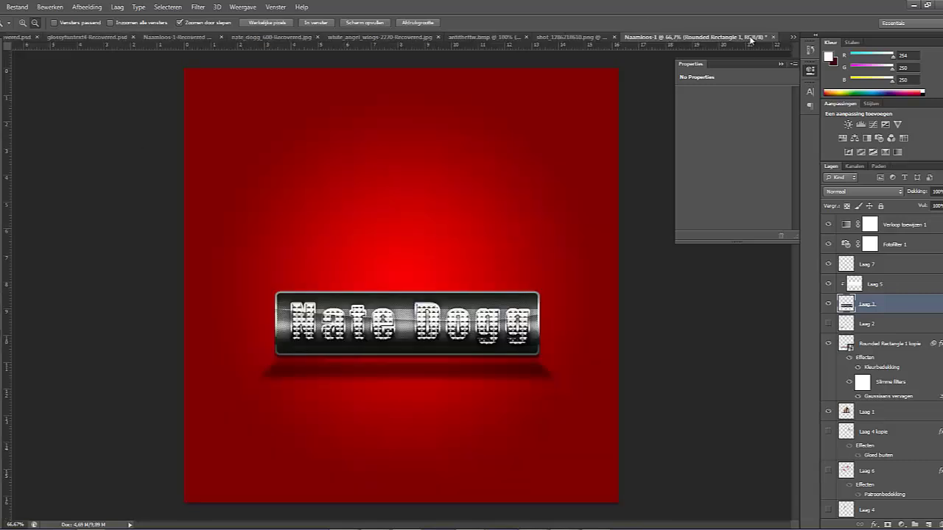
{"action": "left_click", "coordinate": [755, 37]}
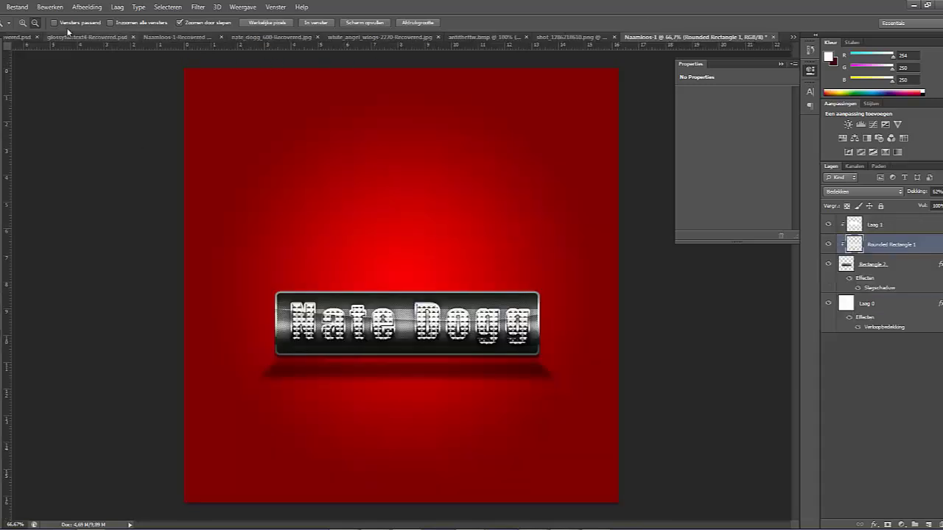
{"action": "left_click", "coordinate": [15, 39]}
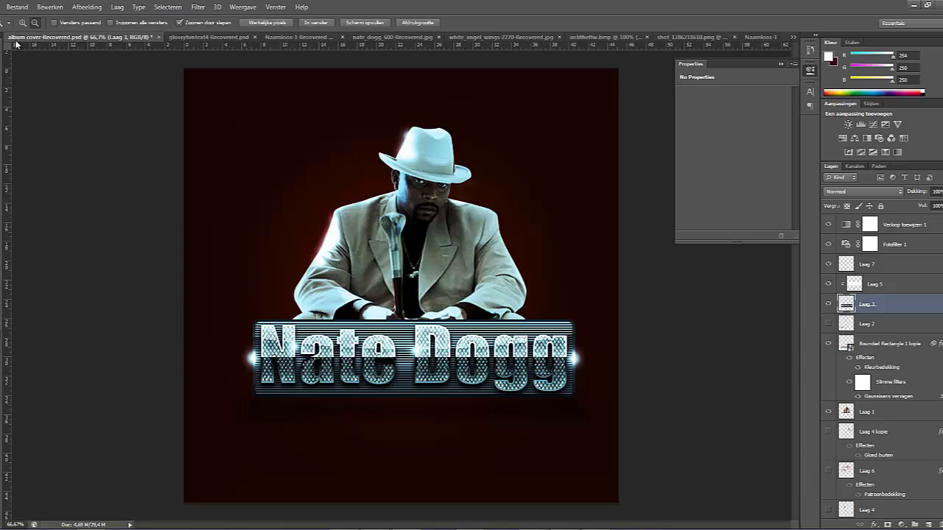